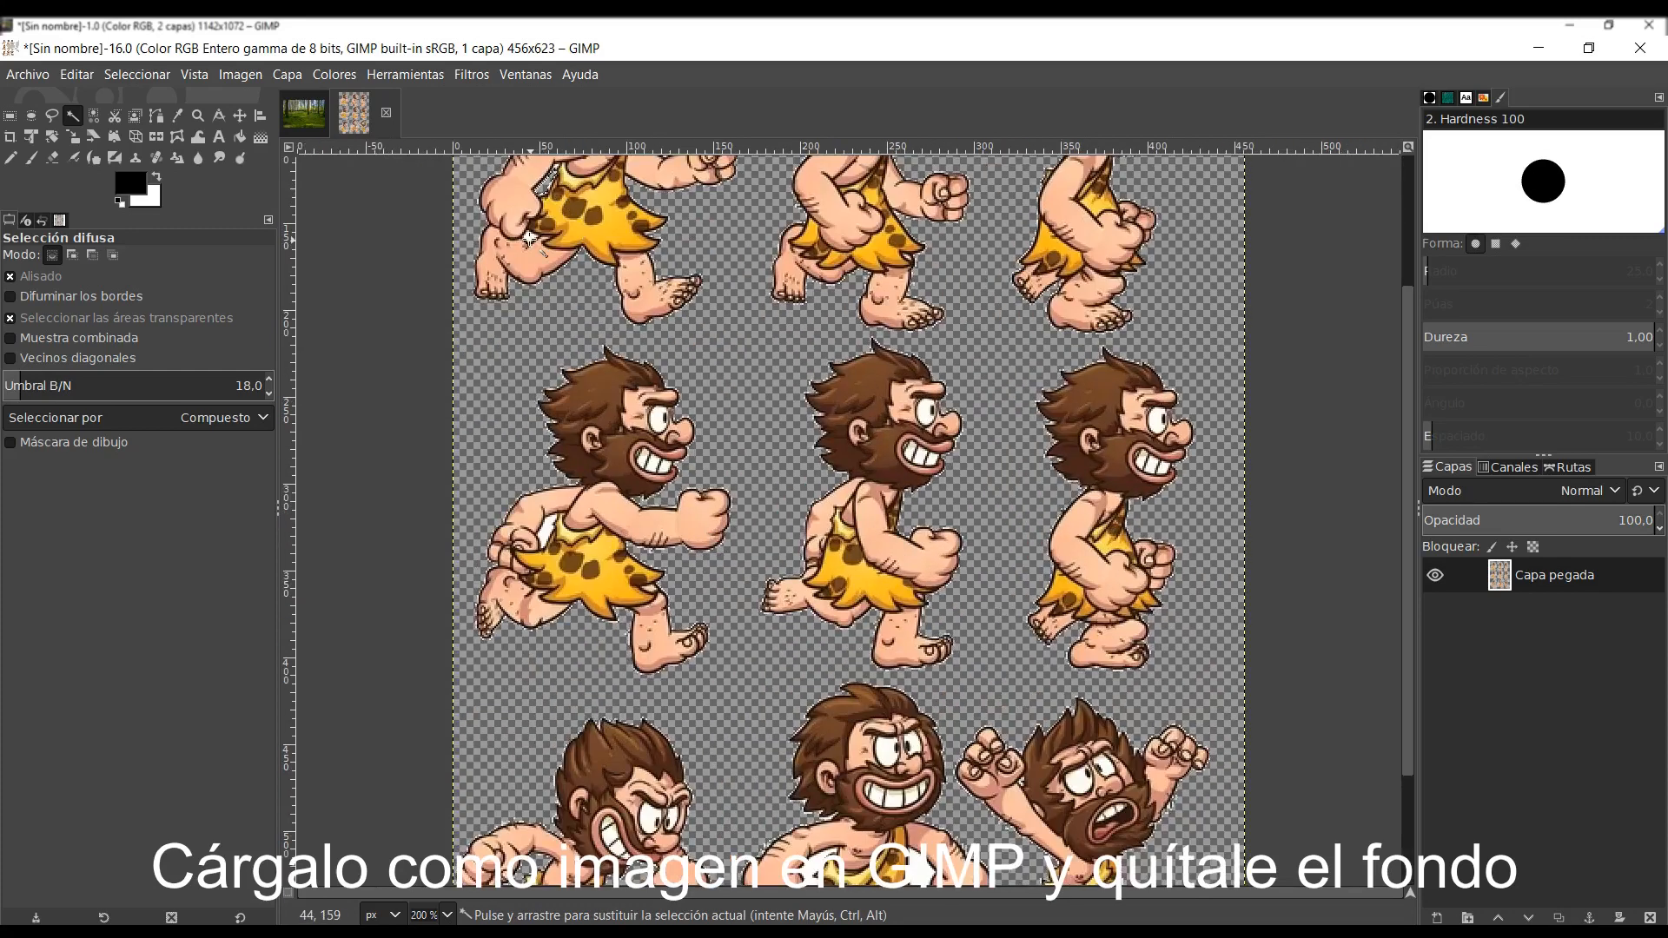
# - Delete the white area enclosed by the arm and body of the first caveman in the second row of the sprite sheet
pyautogui.click(570, 518)
pyautogui.press('Delete')
pyautogui.moveTo(1406, 667); pyautogui.dragTo(1446, 811)
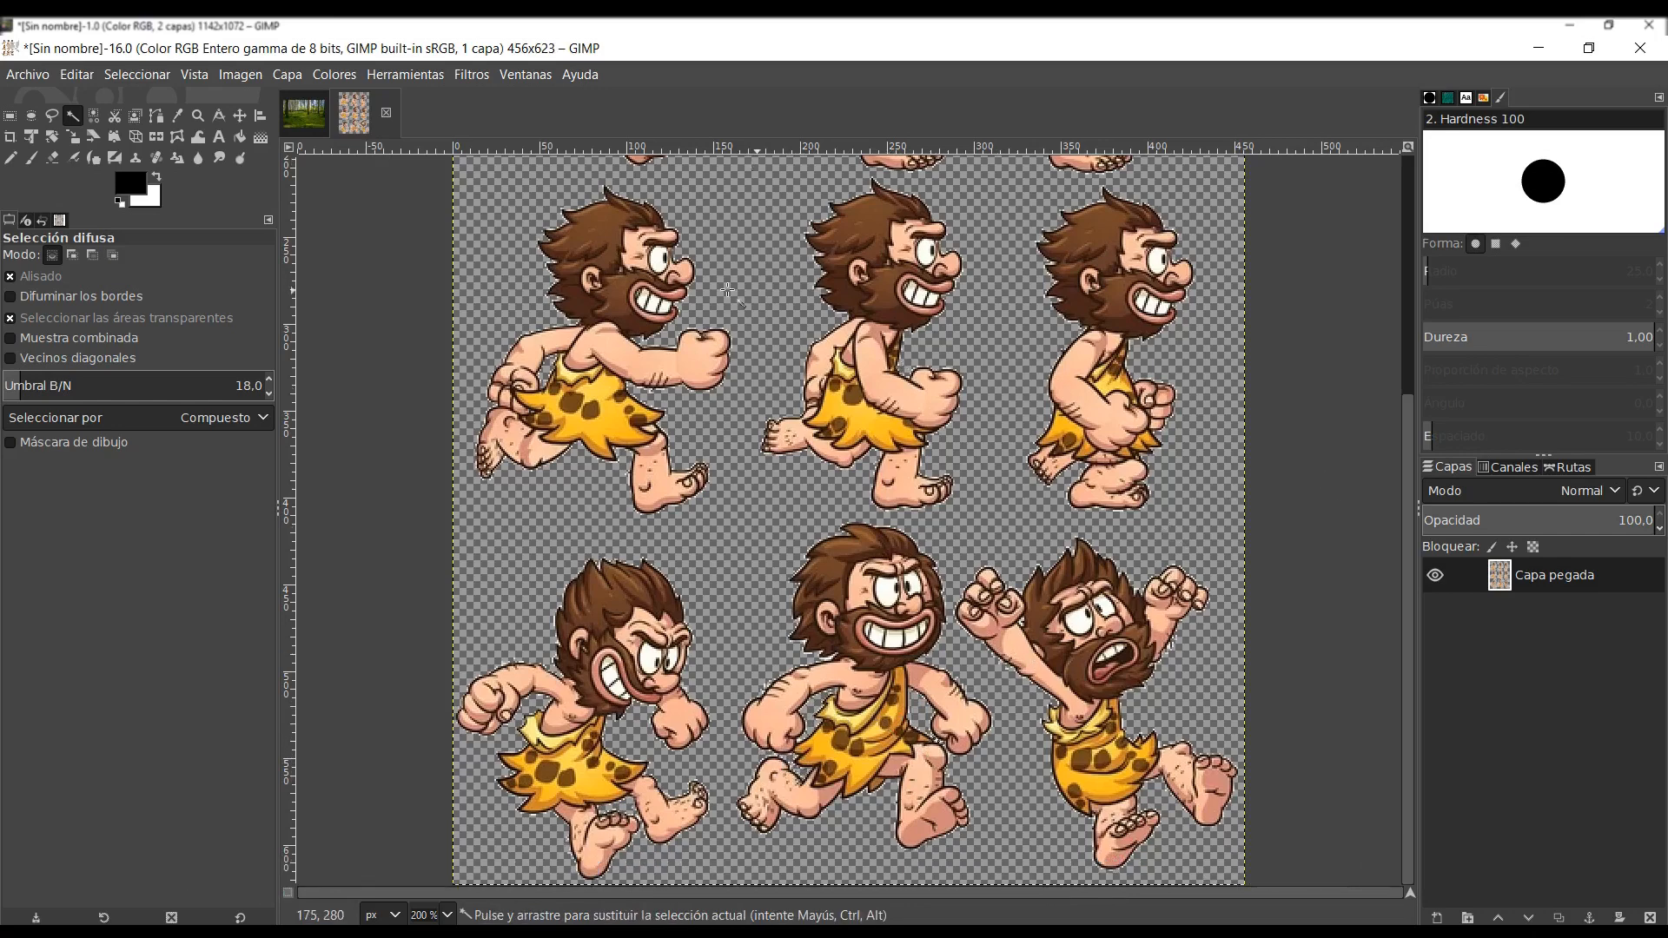
# - Copy the top row of three running cavemen from the sprite sheet using a rectangular selection of about 406 × 192 px
pyautogui.click(318, 117)
pyautogui.click(375, 115)
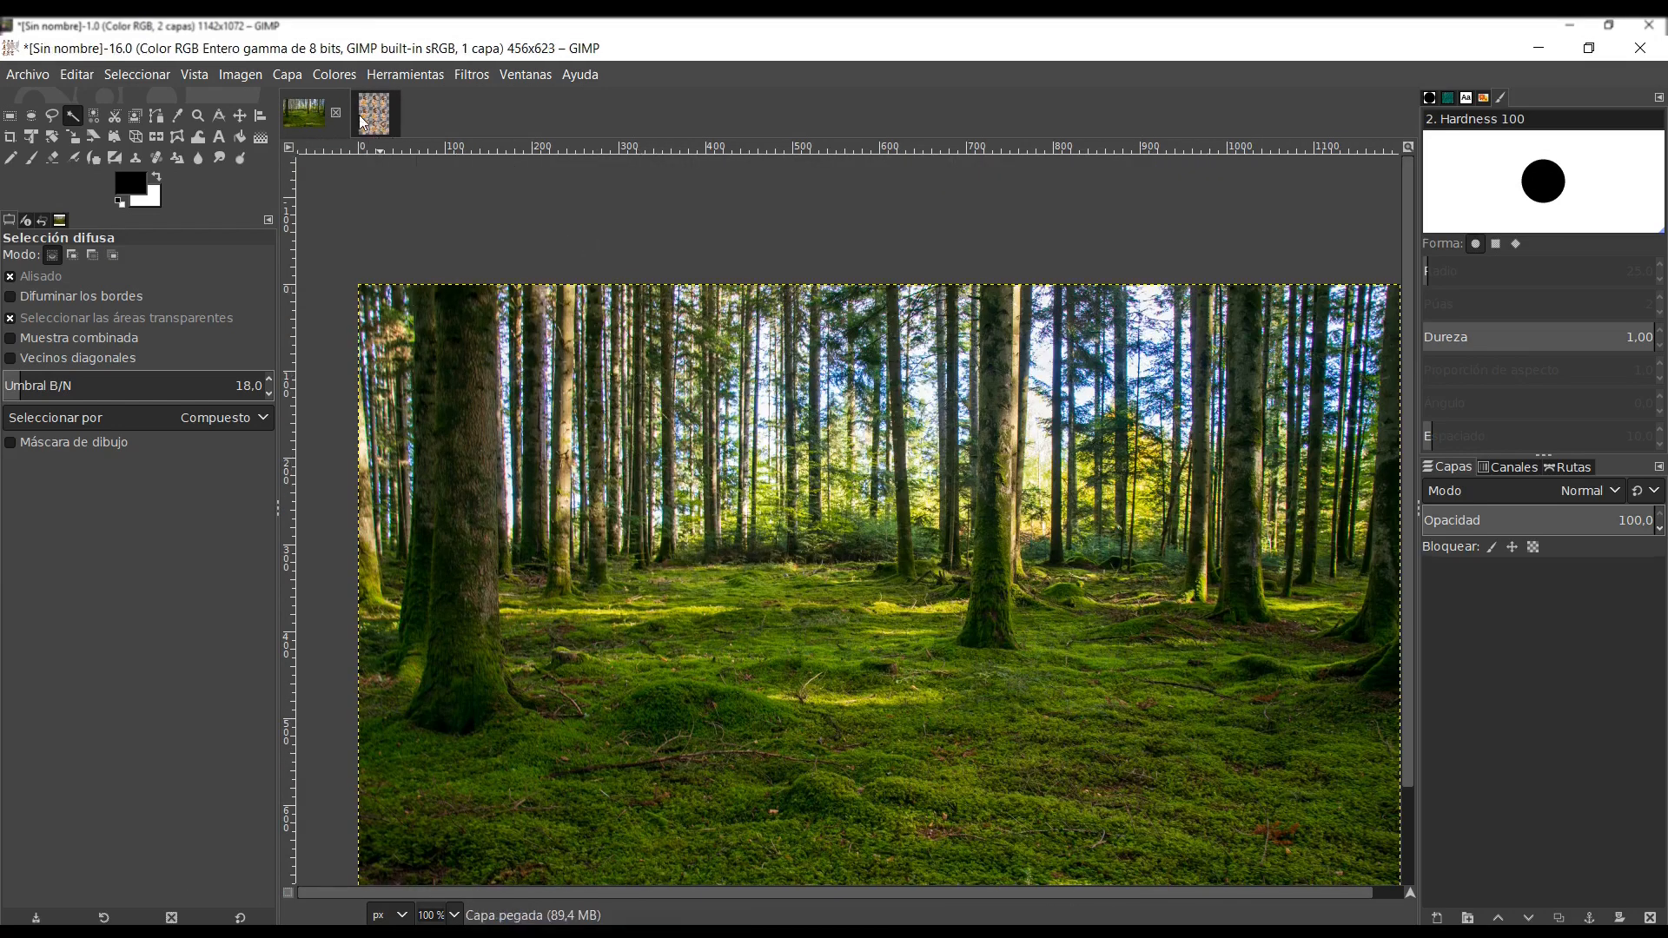
pyautogui.click(11, 117)
pyautogui.moveTo(1409, 650); pyautogui.dragTo(1411, 352)
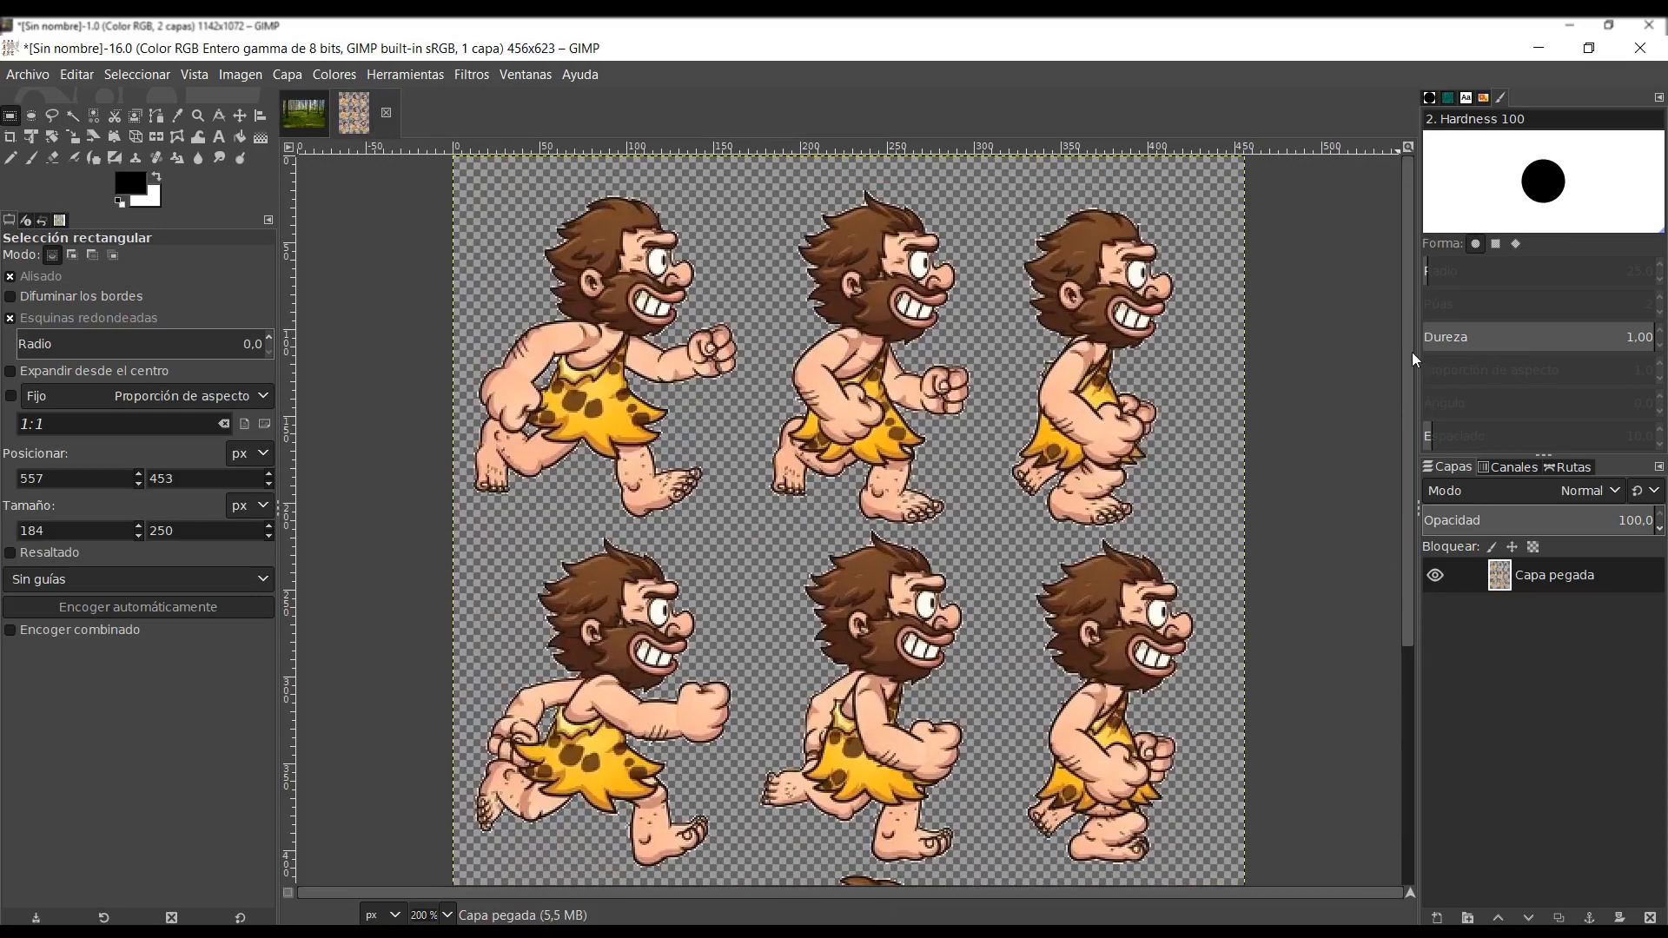
pyautogui.moveTo(472, 186); pyautogui.dragTo(1177, 521)
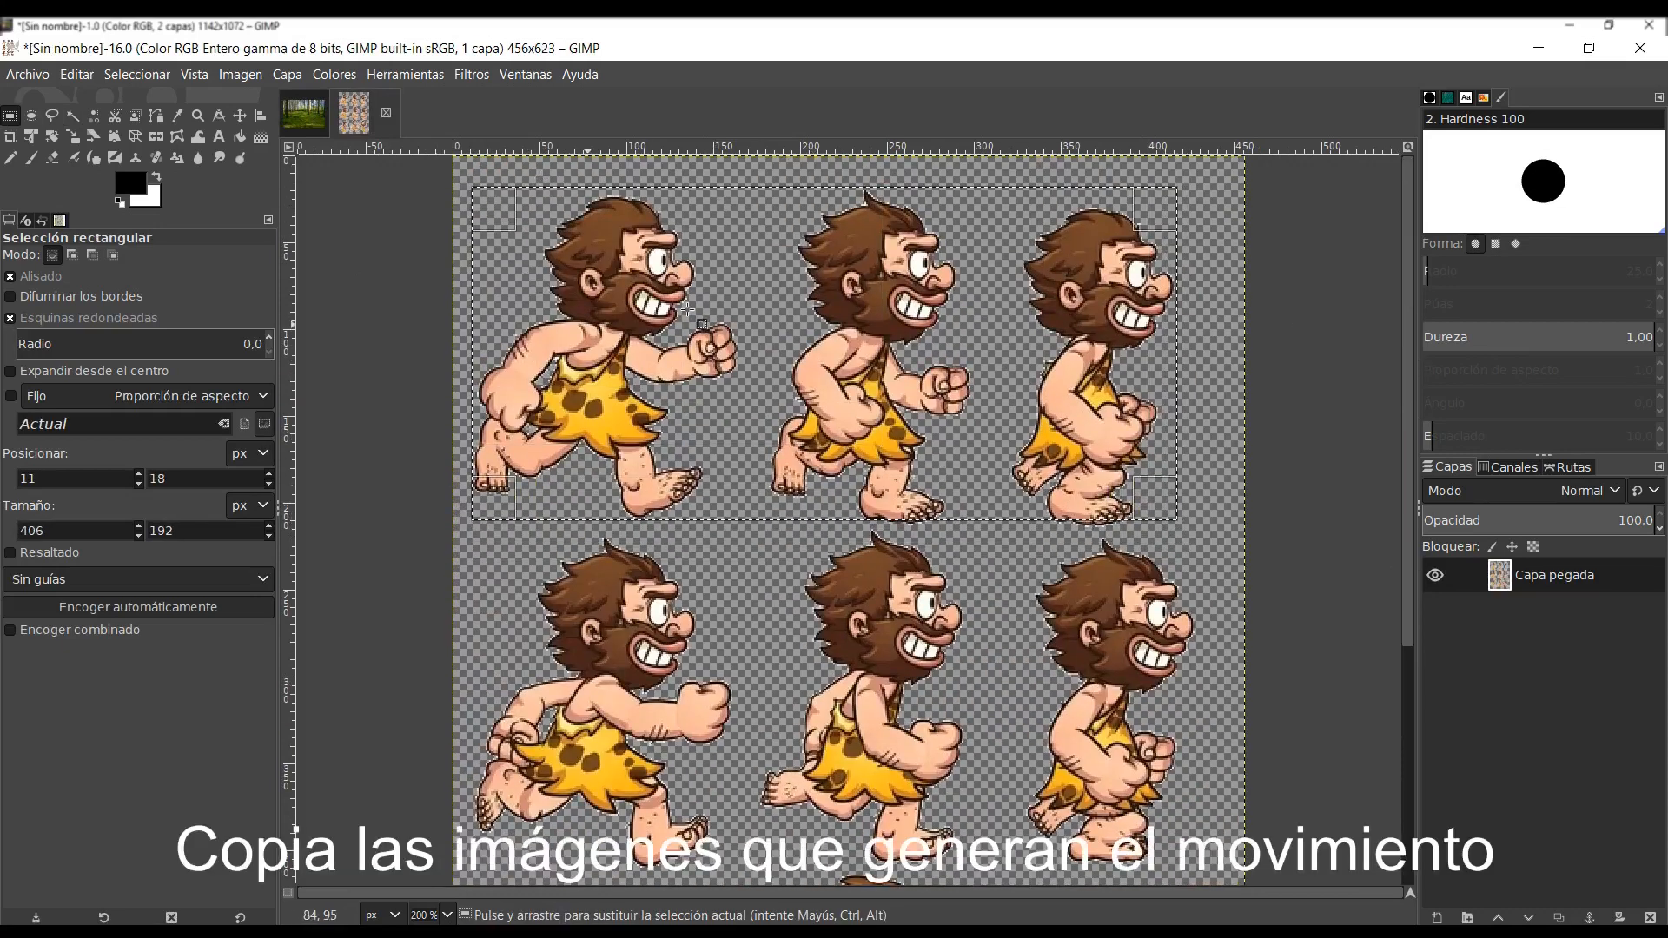
pyautogui.click(79, 75)
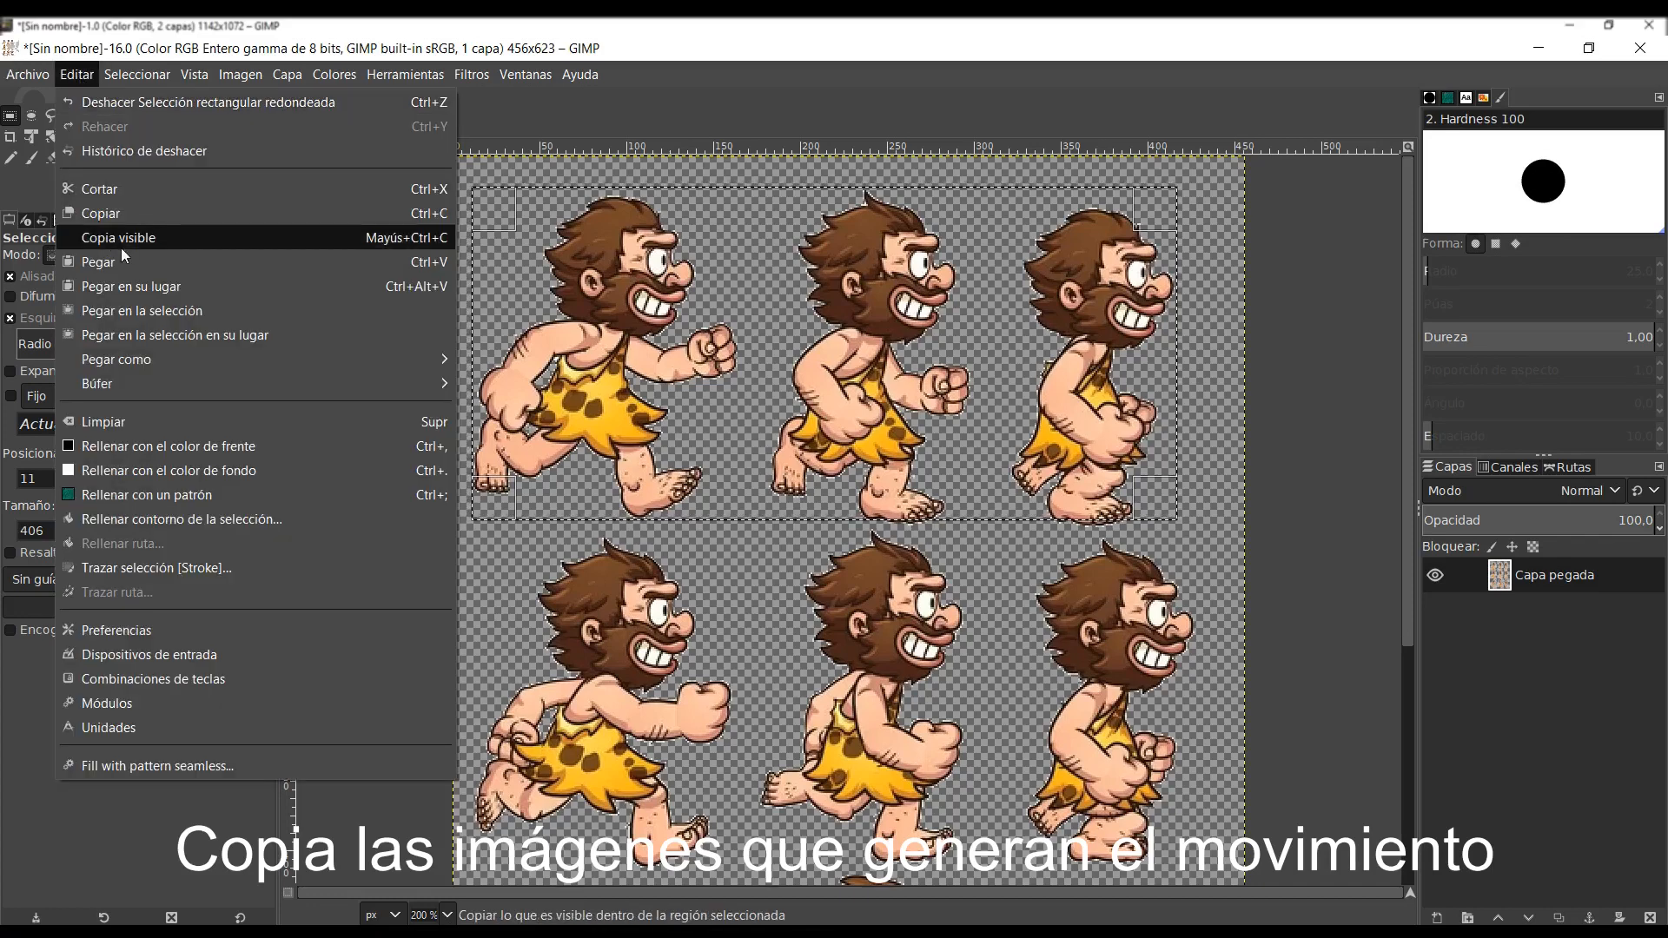
pyautogui.click(139, 213)
# - Paste the three cavemen into the forest image as a new layer, placed beside the large foreground tree trunk
pyautogui.click(333, 126)
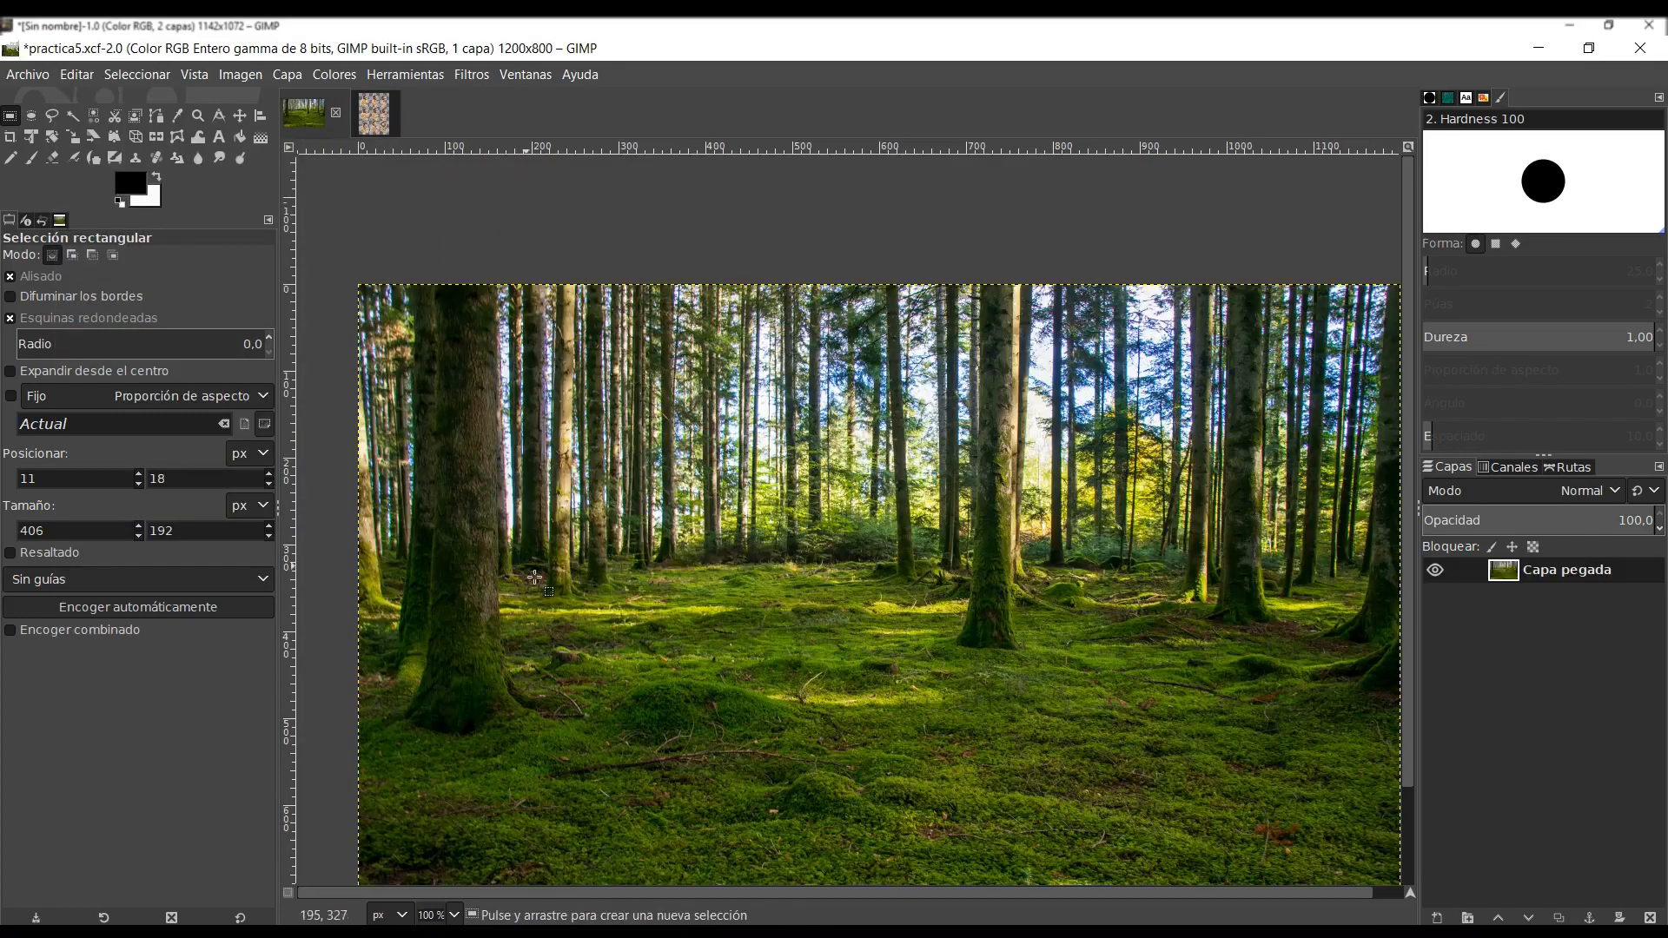
pyautogui.click(77, 75)
pyautogui.click(123, 261)
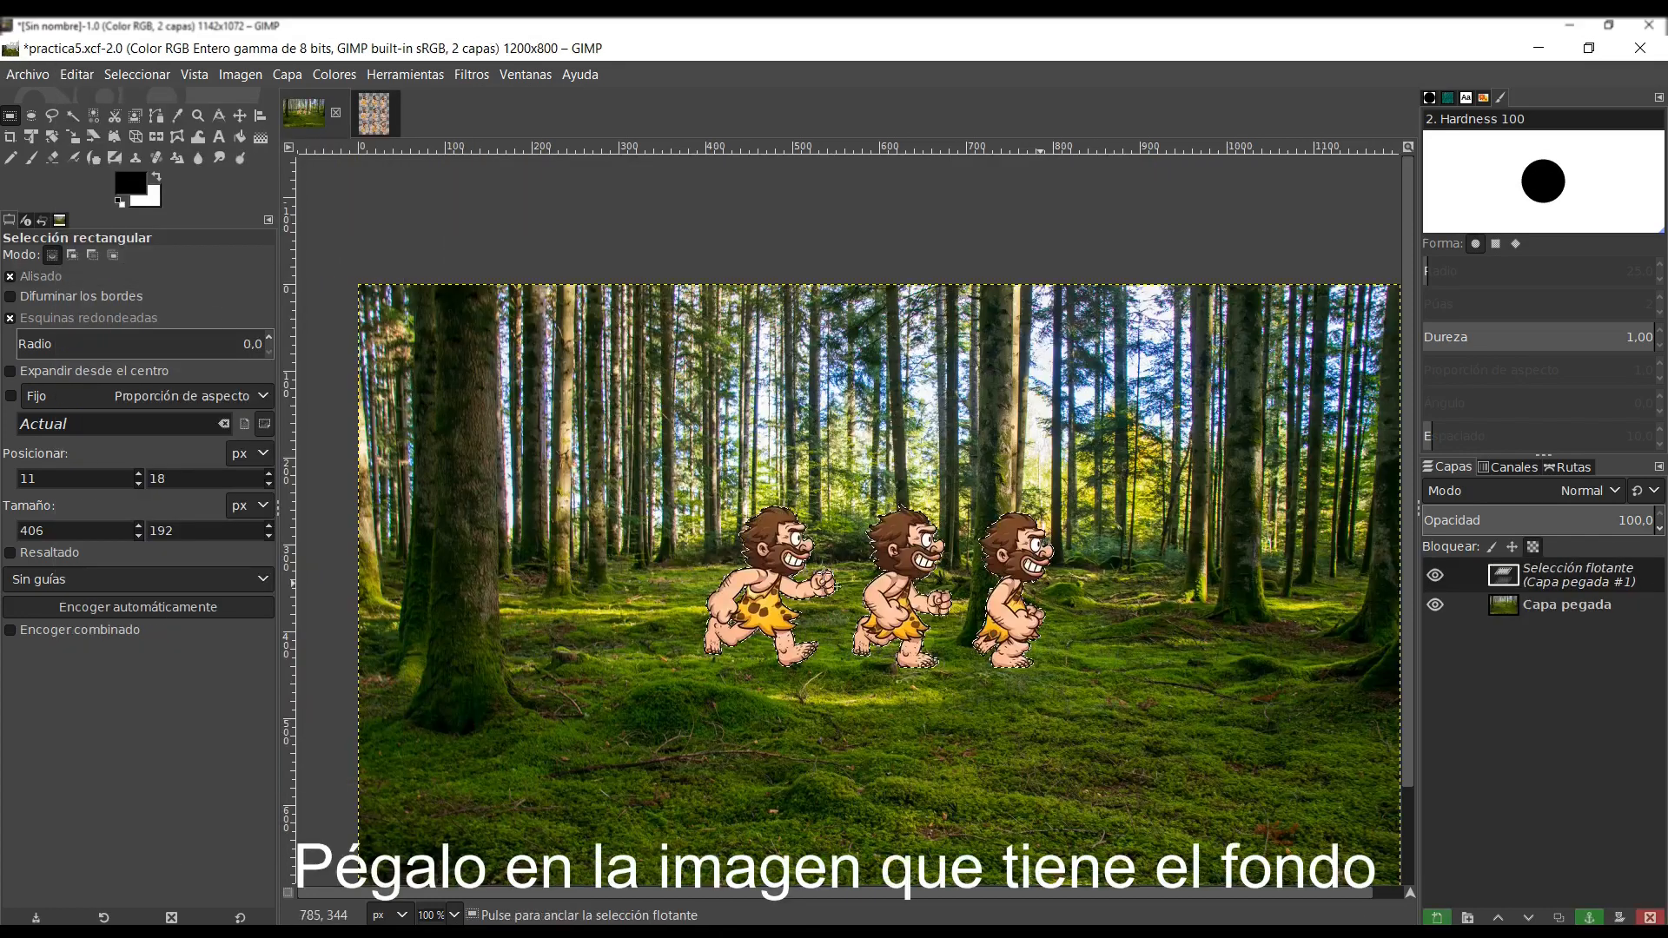
pyautogui.click(240, 115)
pyautogui.moveTo(766, 584); pyautogui.dragTo(582, 596)
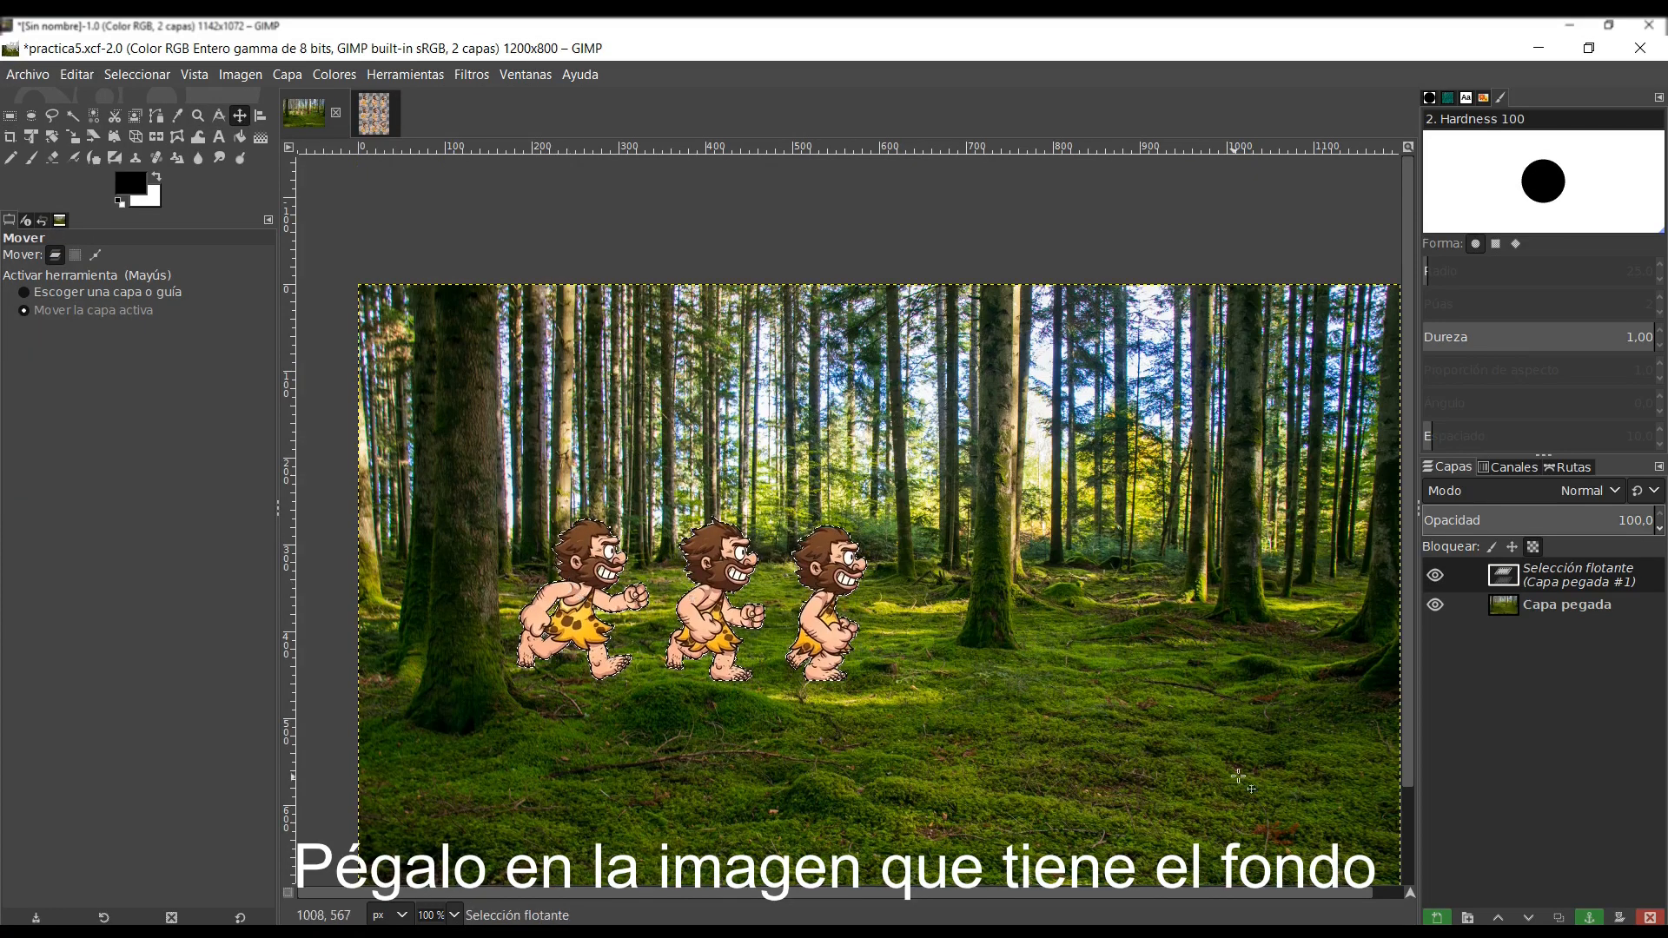
pyautogui.click(1438, 917)
# - Select the first caveman on layer Capa pegada #1 with a rectangle of about 159 × 219 px
pyautogui.click(1554, 576)
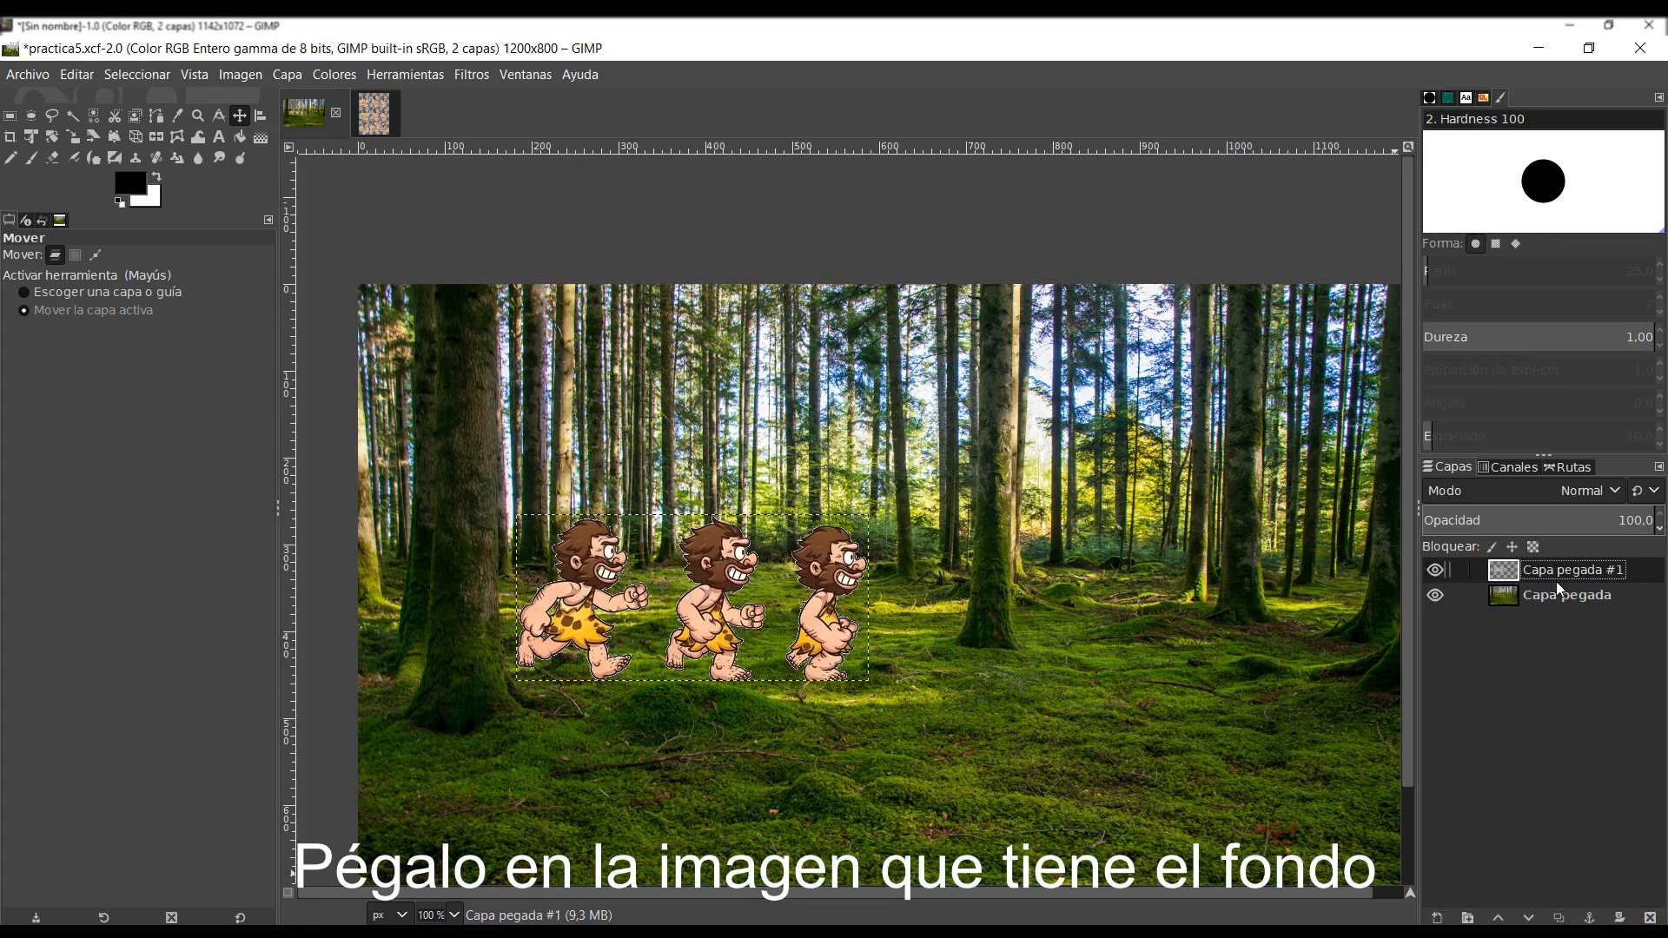
pyautogui.click(1556, 593)
pyautogui.click(1558, 569)
pyautogui.click(11, 116)
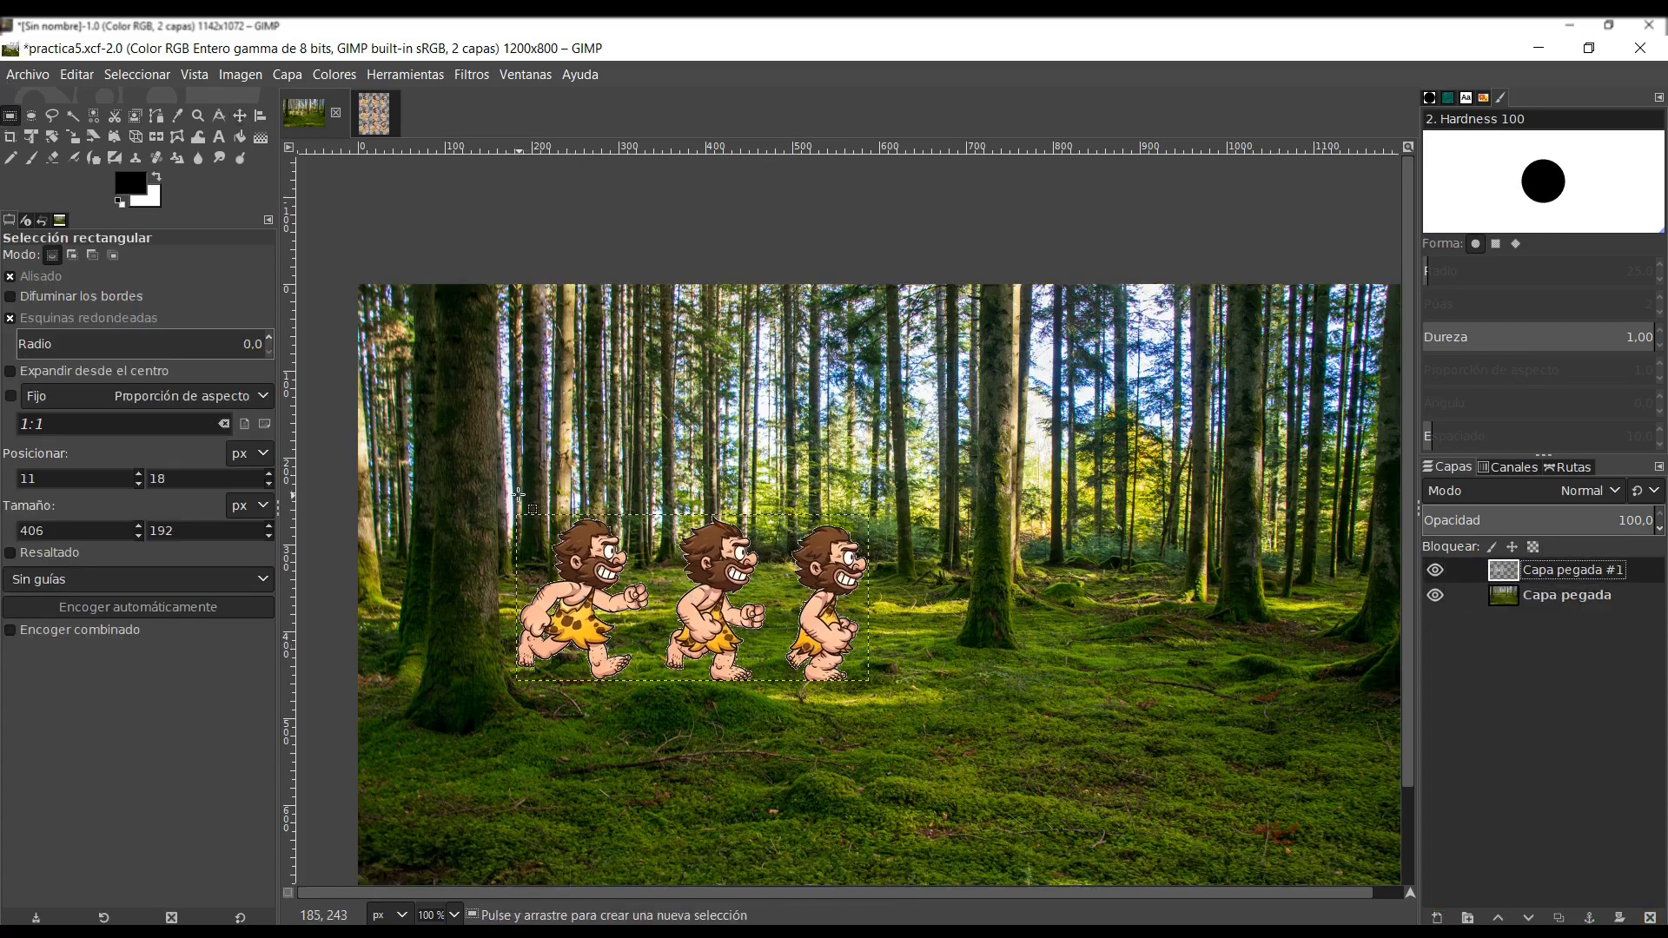
pyautogui.moveTo(519, 498); pyautogui.dragTo(657, 688)
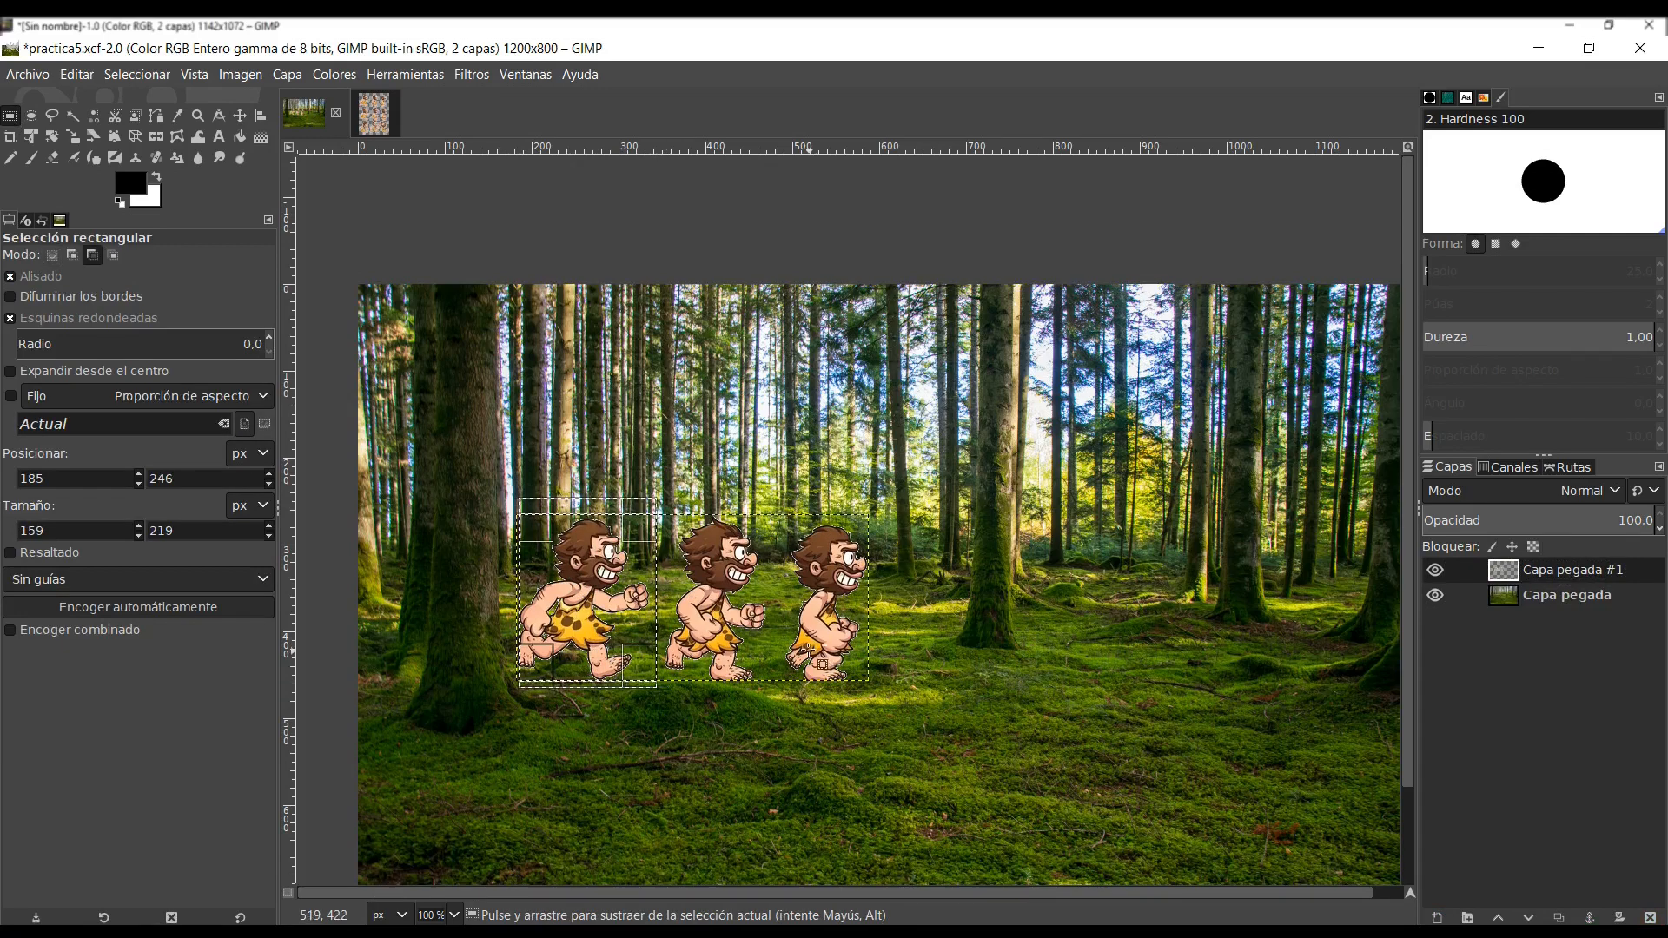
pyautogui.hotkey('ctrl', 'x')
pyautogui.hotkey('ctrl', 'v')
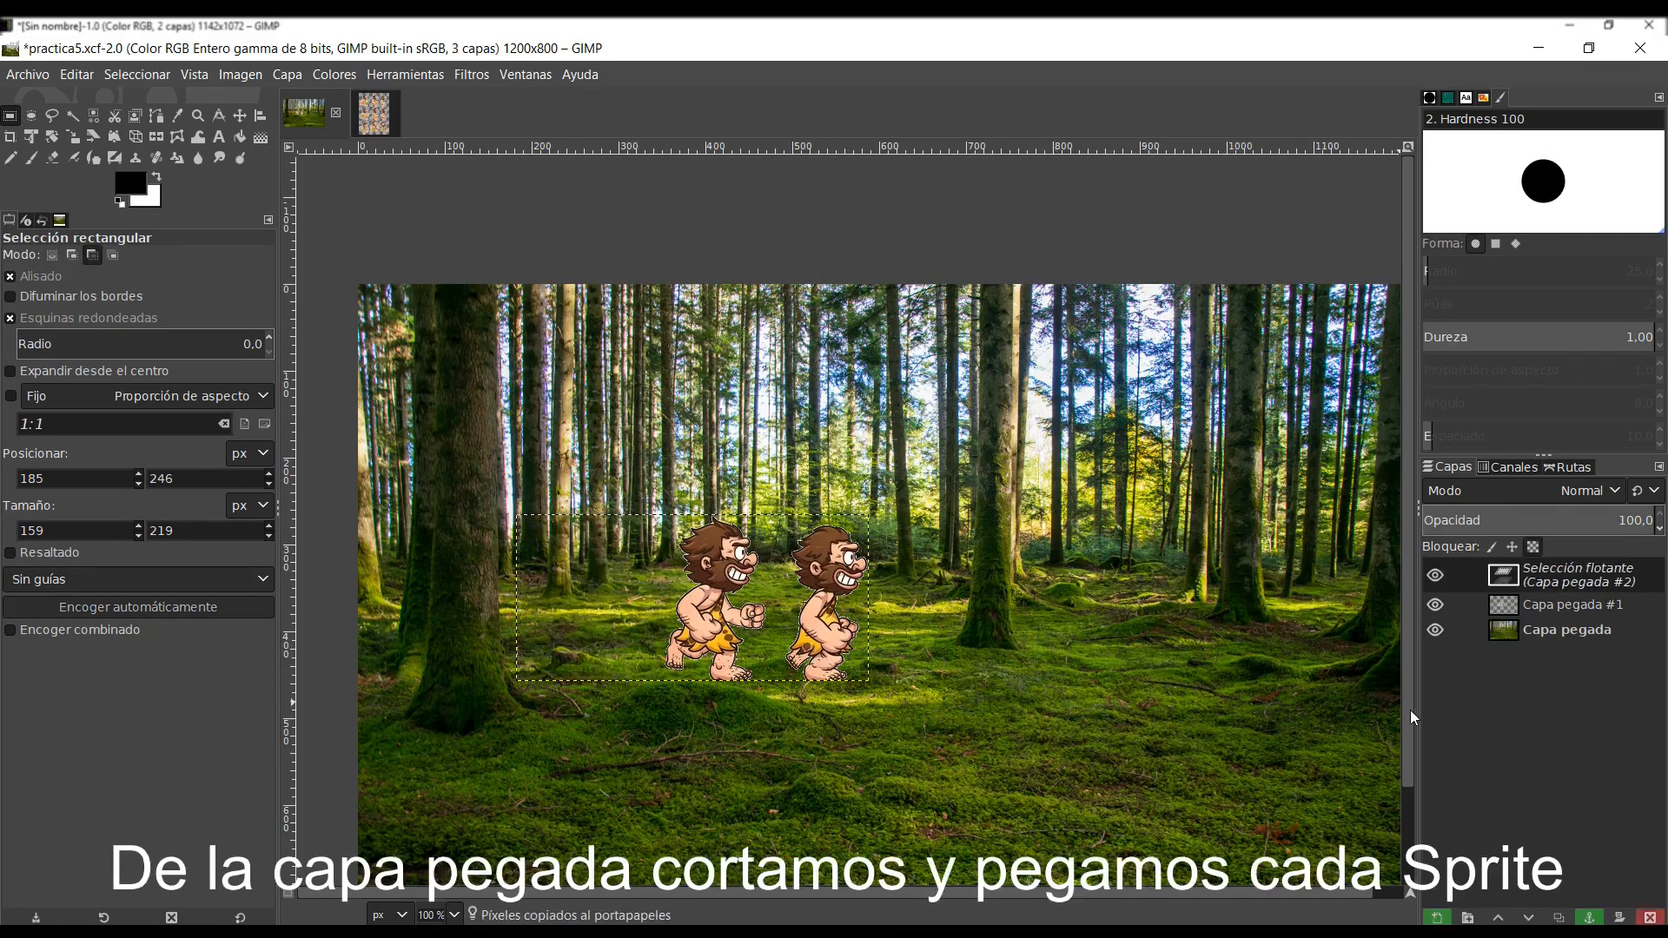
pyautogui.hotkey('ctrl', 'z')
pyautogui.hotkey('ctrl', 'z')
# - Cut the selected first caveman and paste it as its own new layer
pyautogui.hotkey('ctrl', 'x')
pyautogui.hotkey('ctrl', 'v')
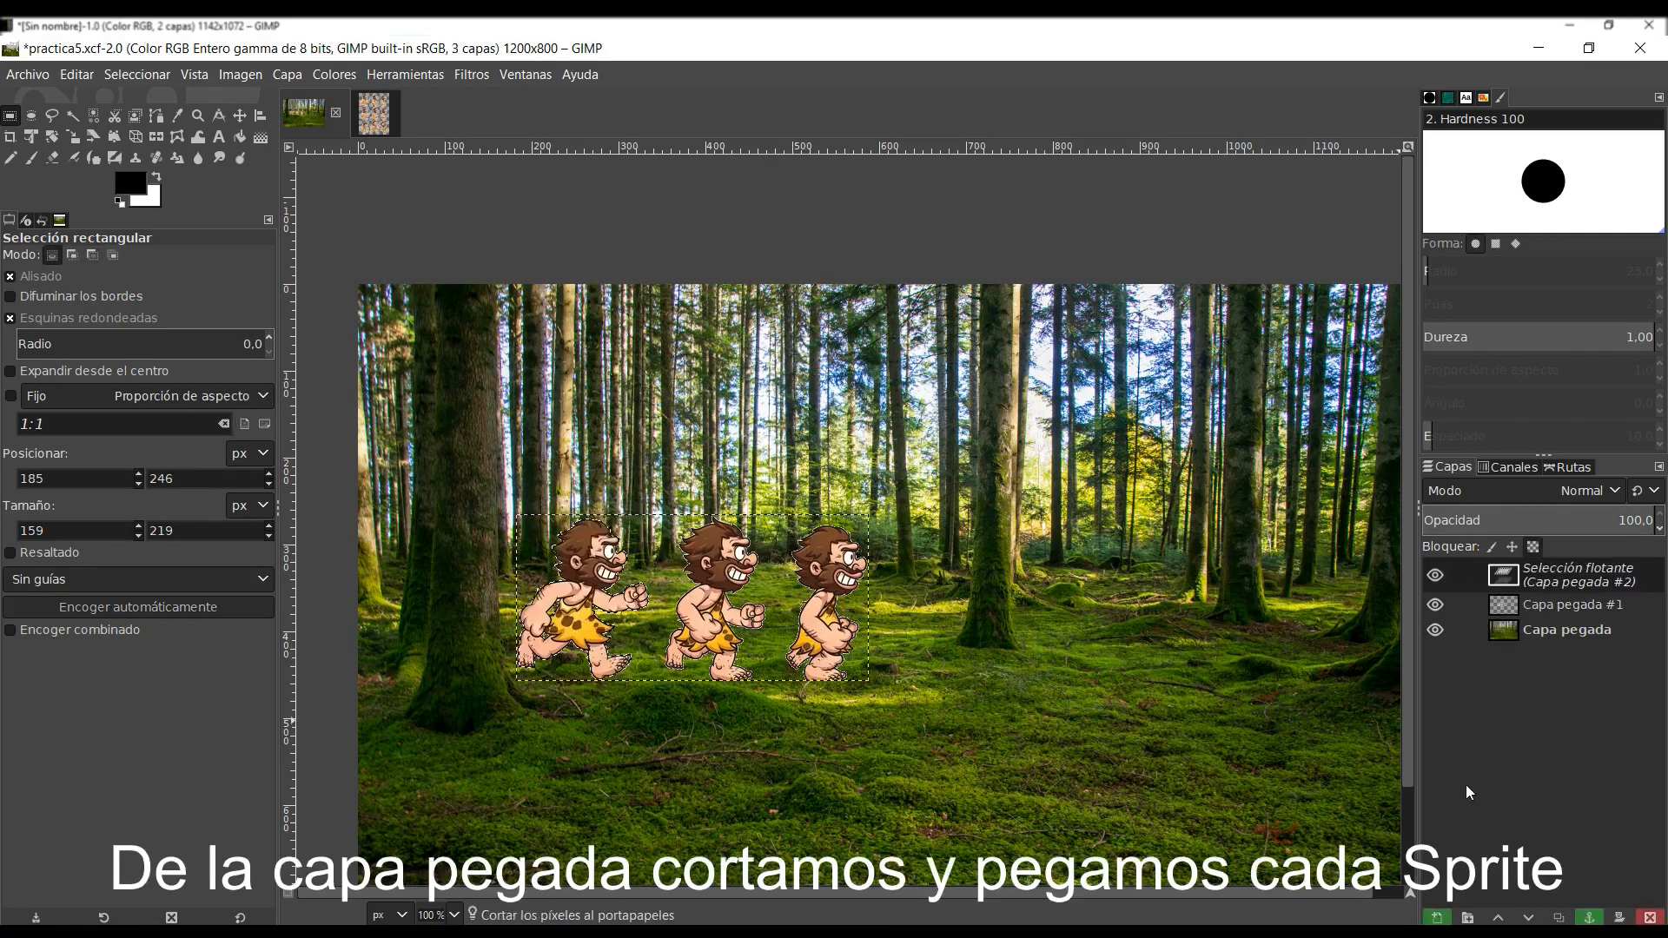
pyautogui.hotkey('shift', 'ctrl', 'n')
# - Cut the middle caveman from Capa pegada #1 with a selection of about 143 × 228 px into its own layer above Capa pegada #2
pyautogui.moveTo(659, 500); pyautogui.dragTo(781, 696)
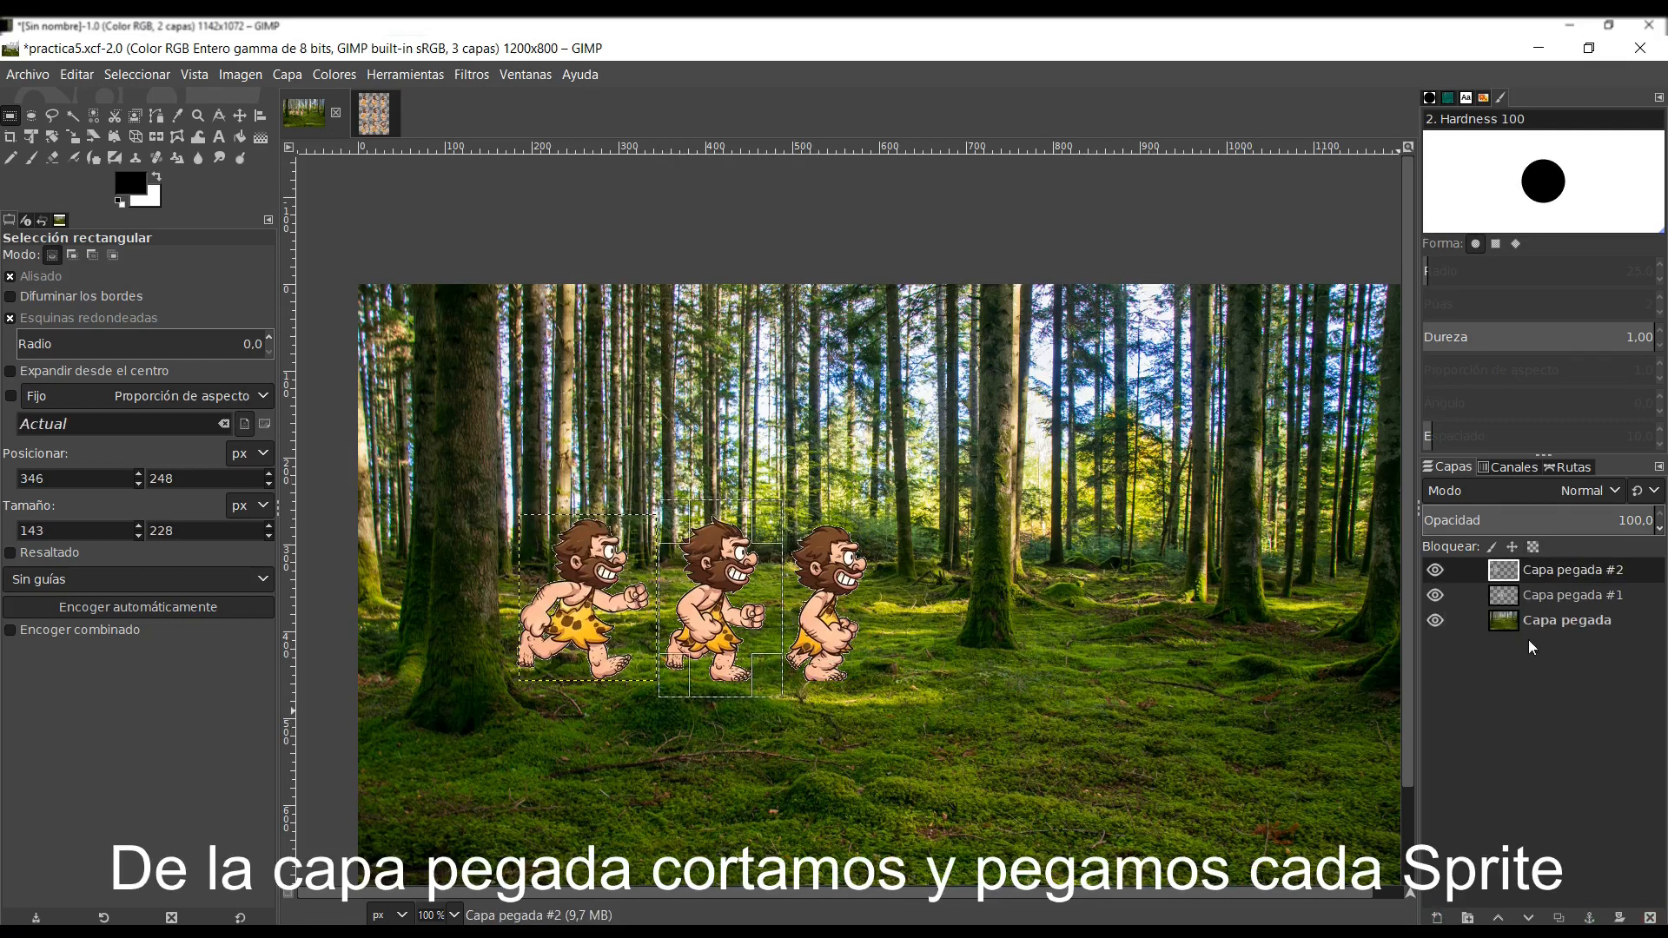
pyautogui.click(1572, 596)
pyautogui.hotkey('ctrl', 'x')
pyautogui.hotkey('ctrl', 'v')
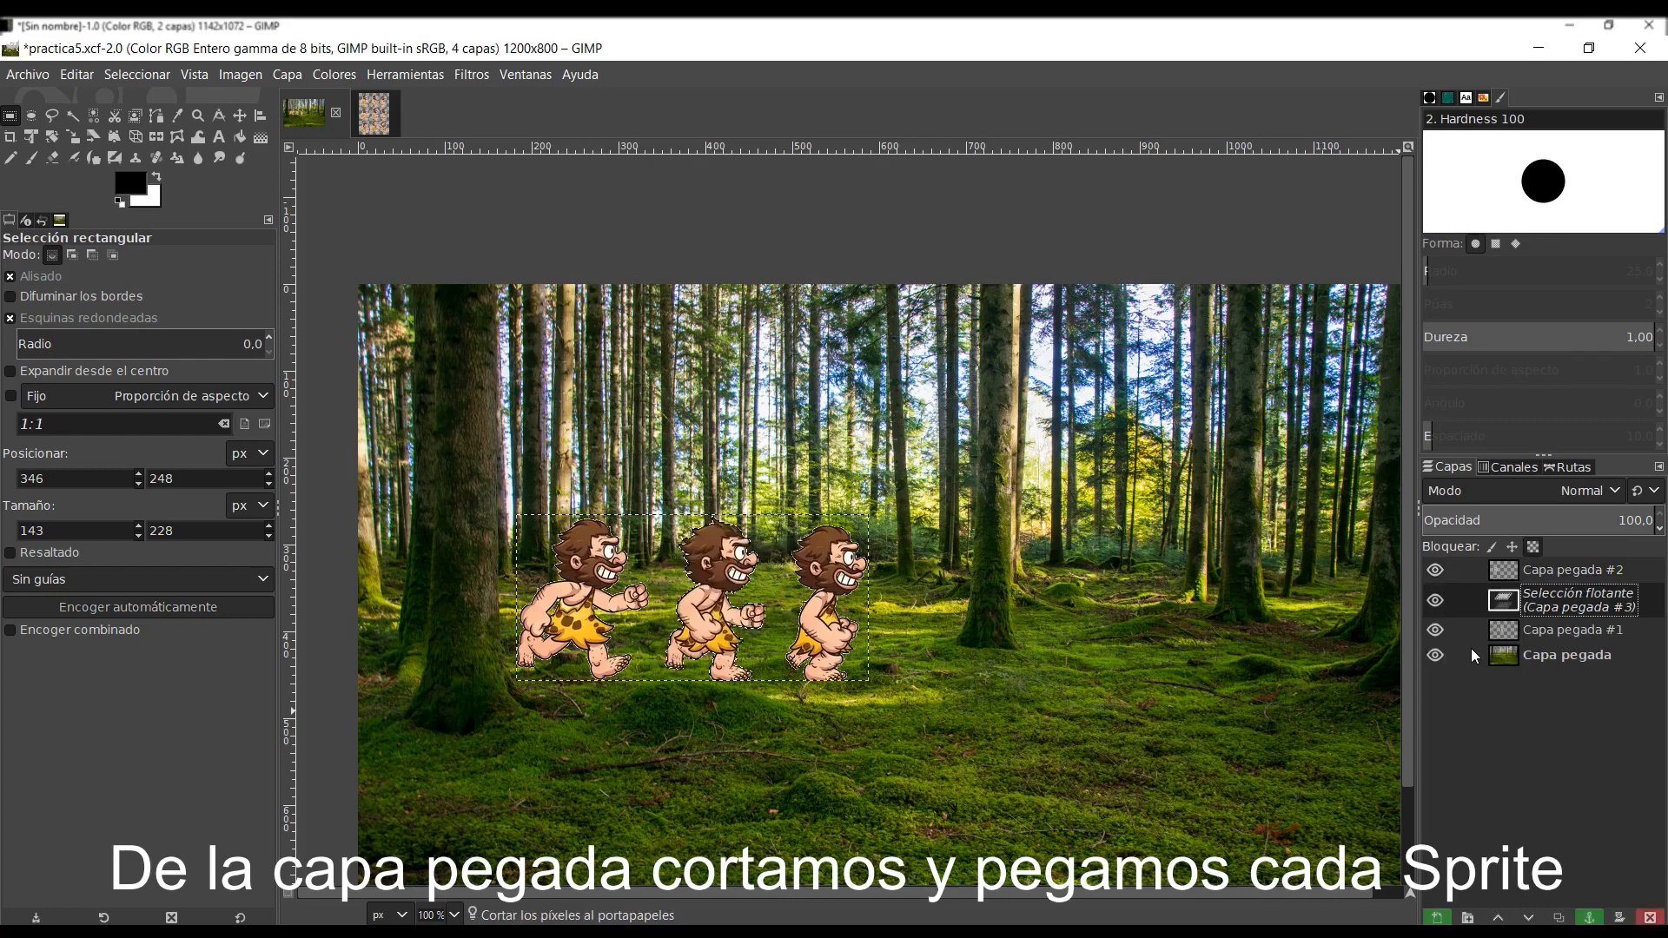
pyautogui.hotkey('shift', 'ctrl', 'n')
pyautogui.click(1499, 916)
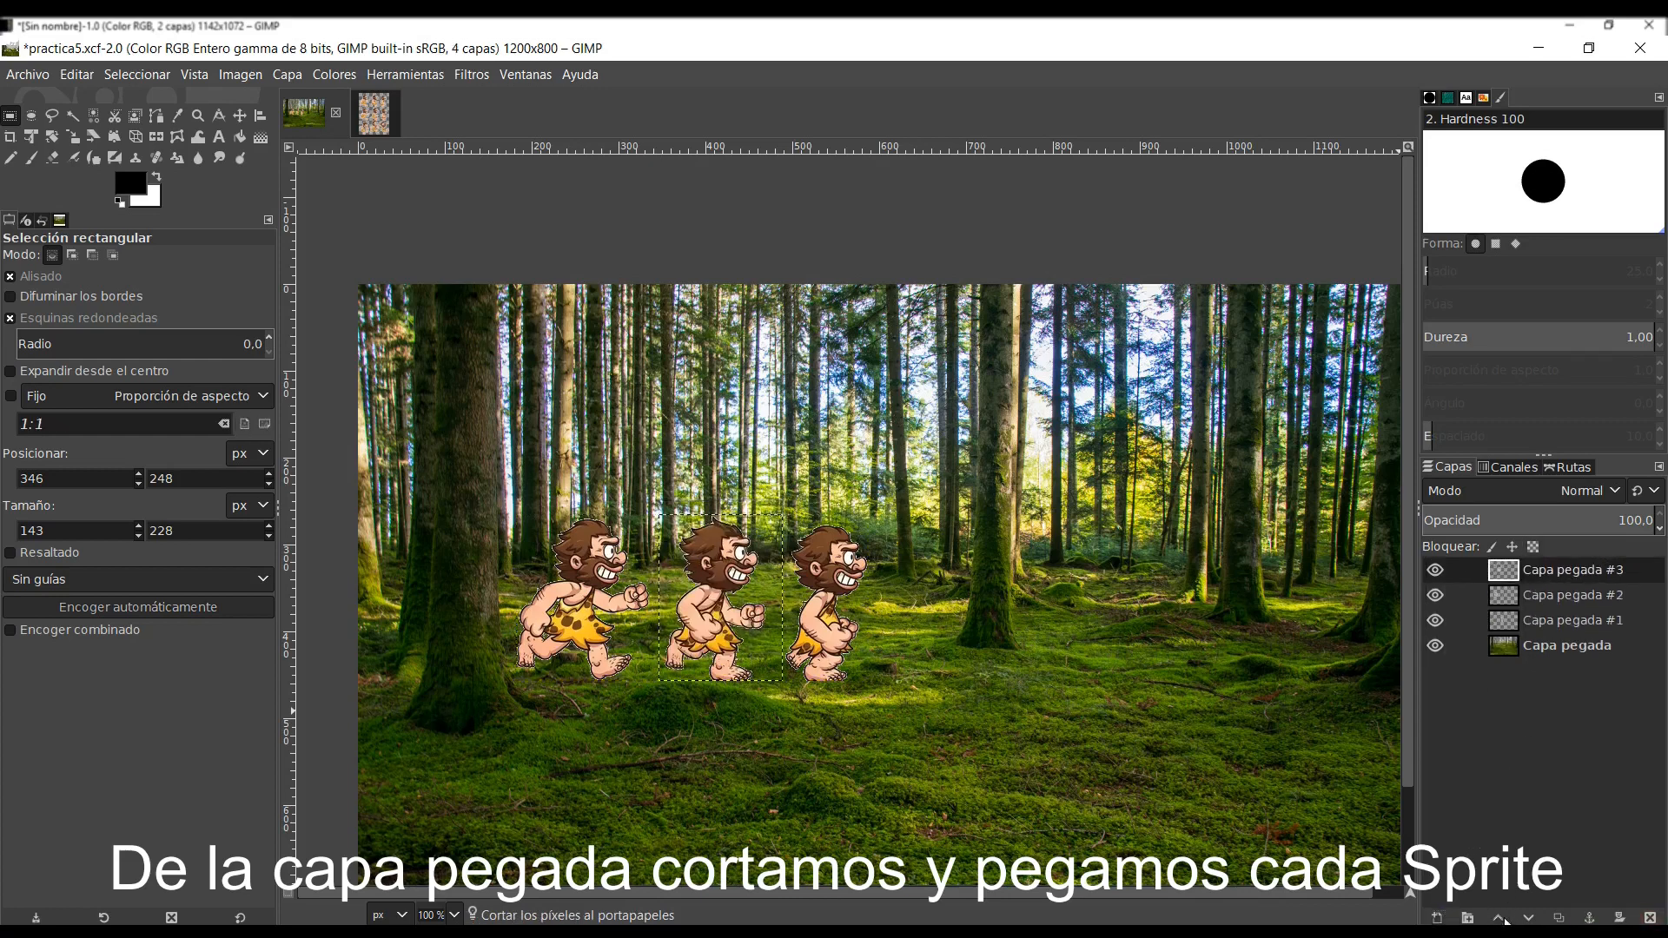
# - Cut the third caveman from Capa pegada #1 with a selection of about 120 × 242 px into its own layer at the top of the stack
pyautogui.click(1551, 625)
pyautogui.moveTo(773, 491); pyautogui.dragTo(875, 700)
pyautogui.hotkey('ctrl', 'x')
pyautogui.hotkey('ctrl', 'v')
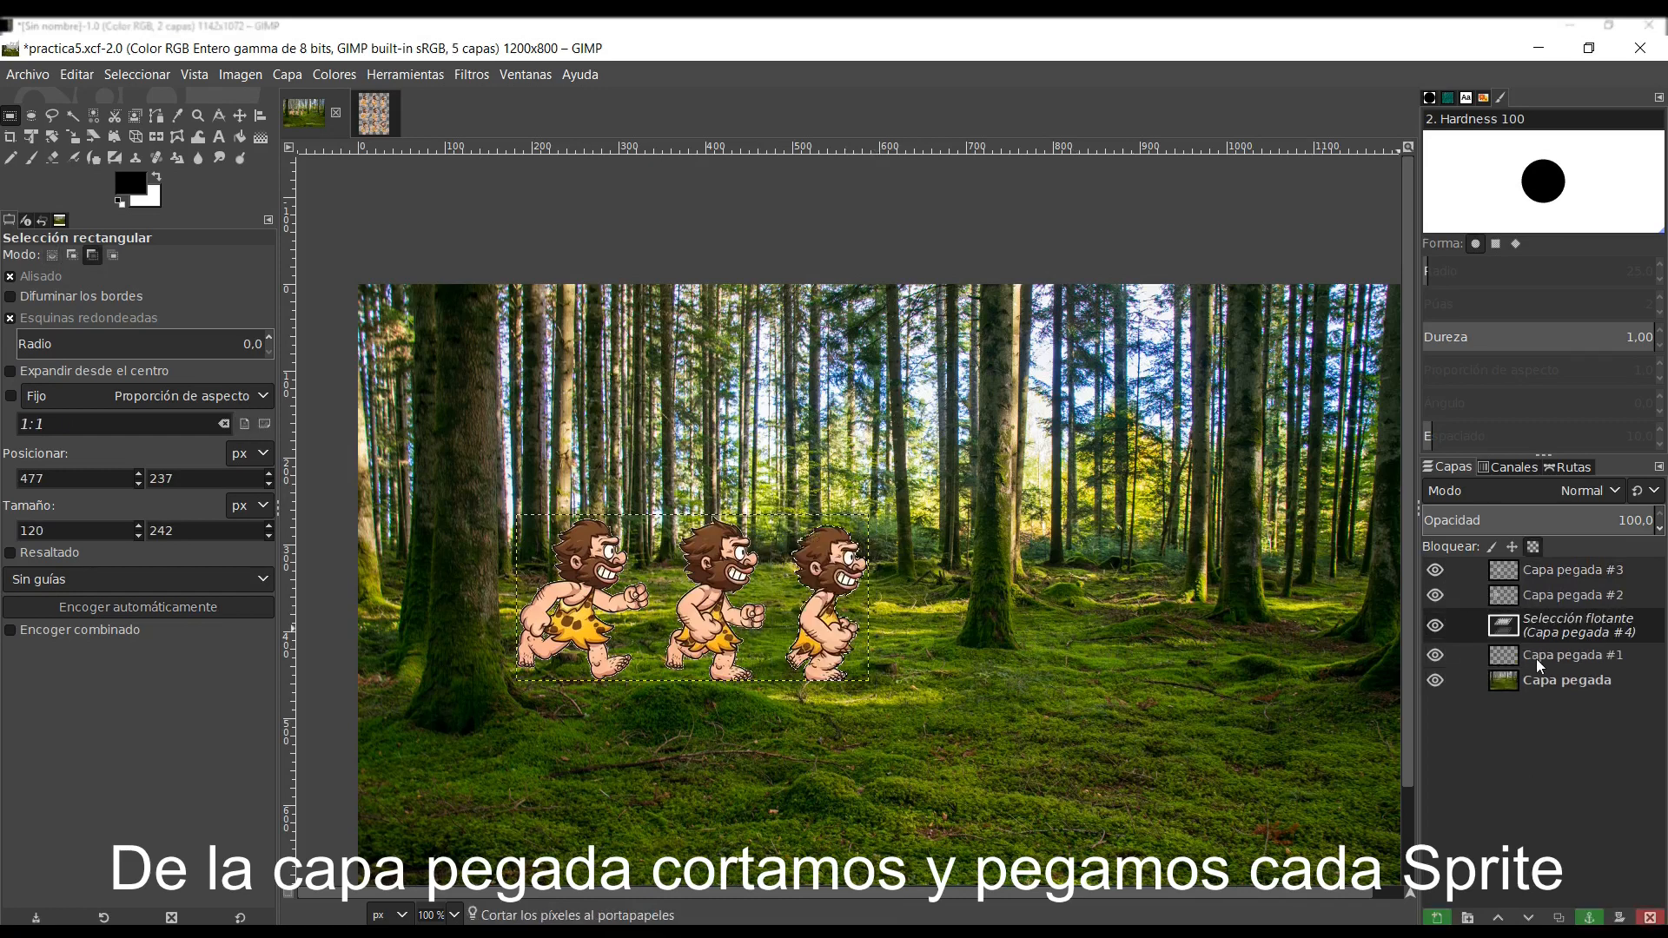
pyautogui.hotkey('shift', 'ctrl', 'n')
pyautogui.keyDown('shift'); pyautogui.click(1499, 917); pyautogui.keyUp('shift')
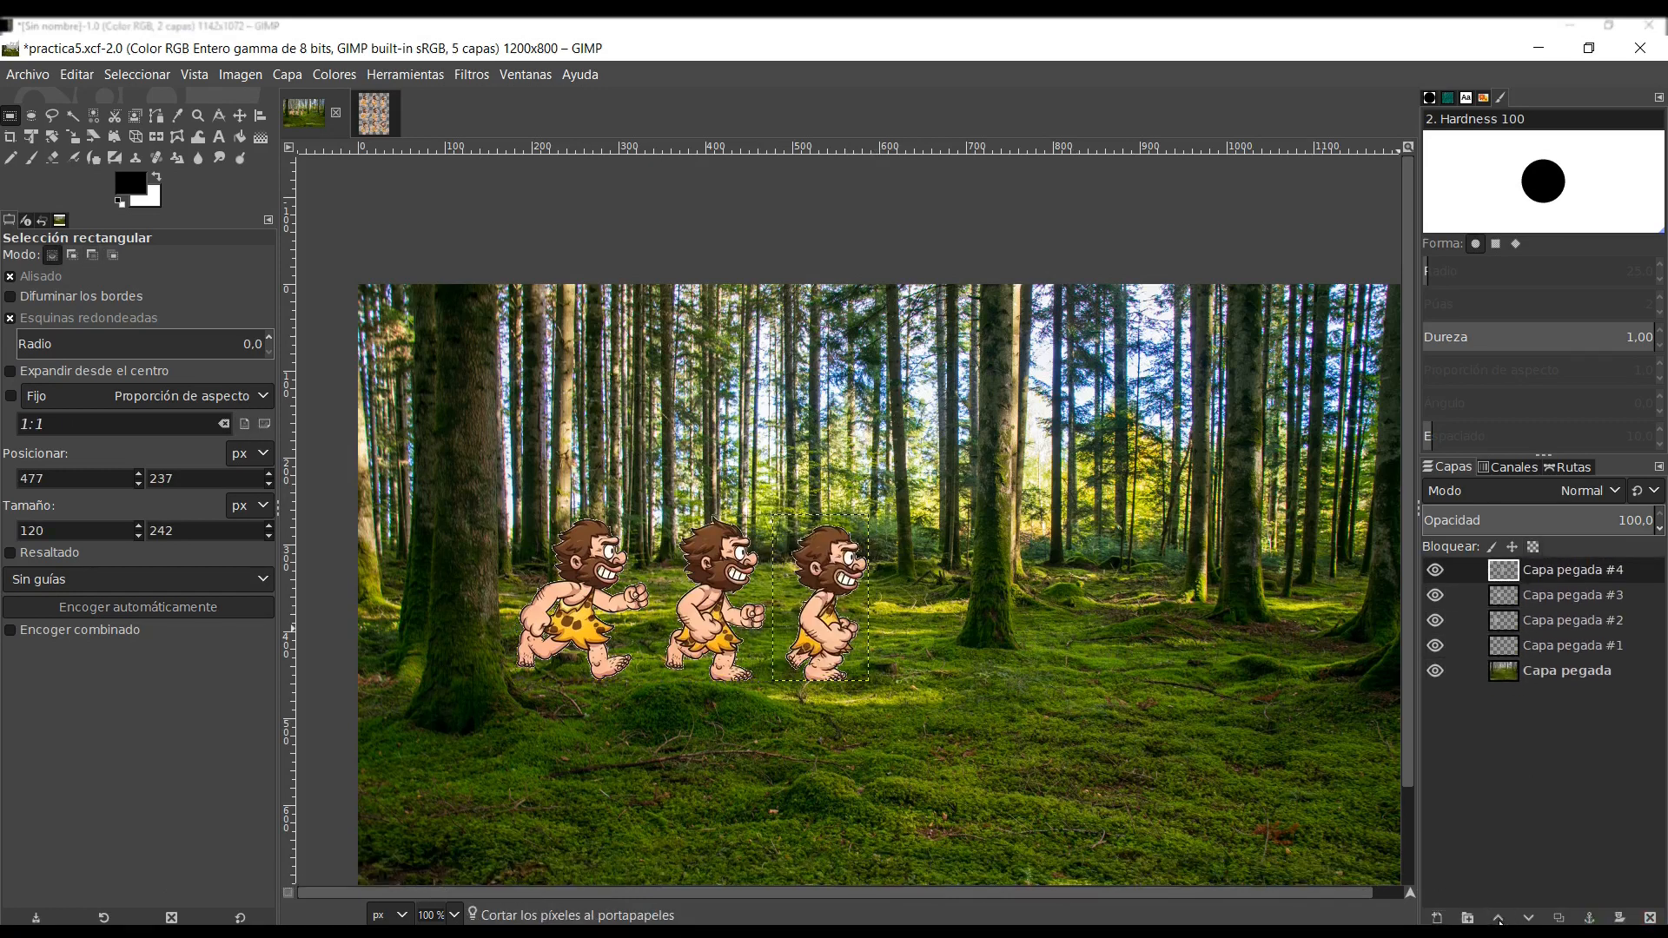
# - Delete the empty layer Capa pegada #1 with the three caveman layers hidden, and show those layers again
pyautogui.click(1549, 643)
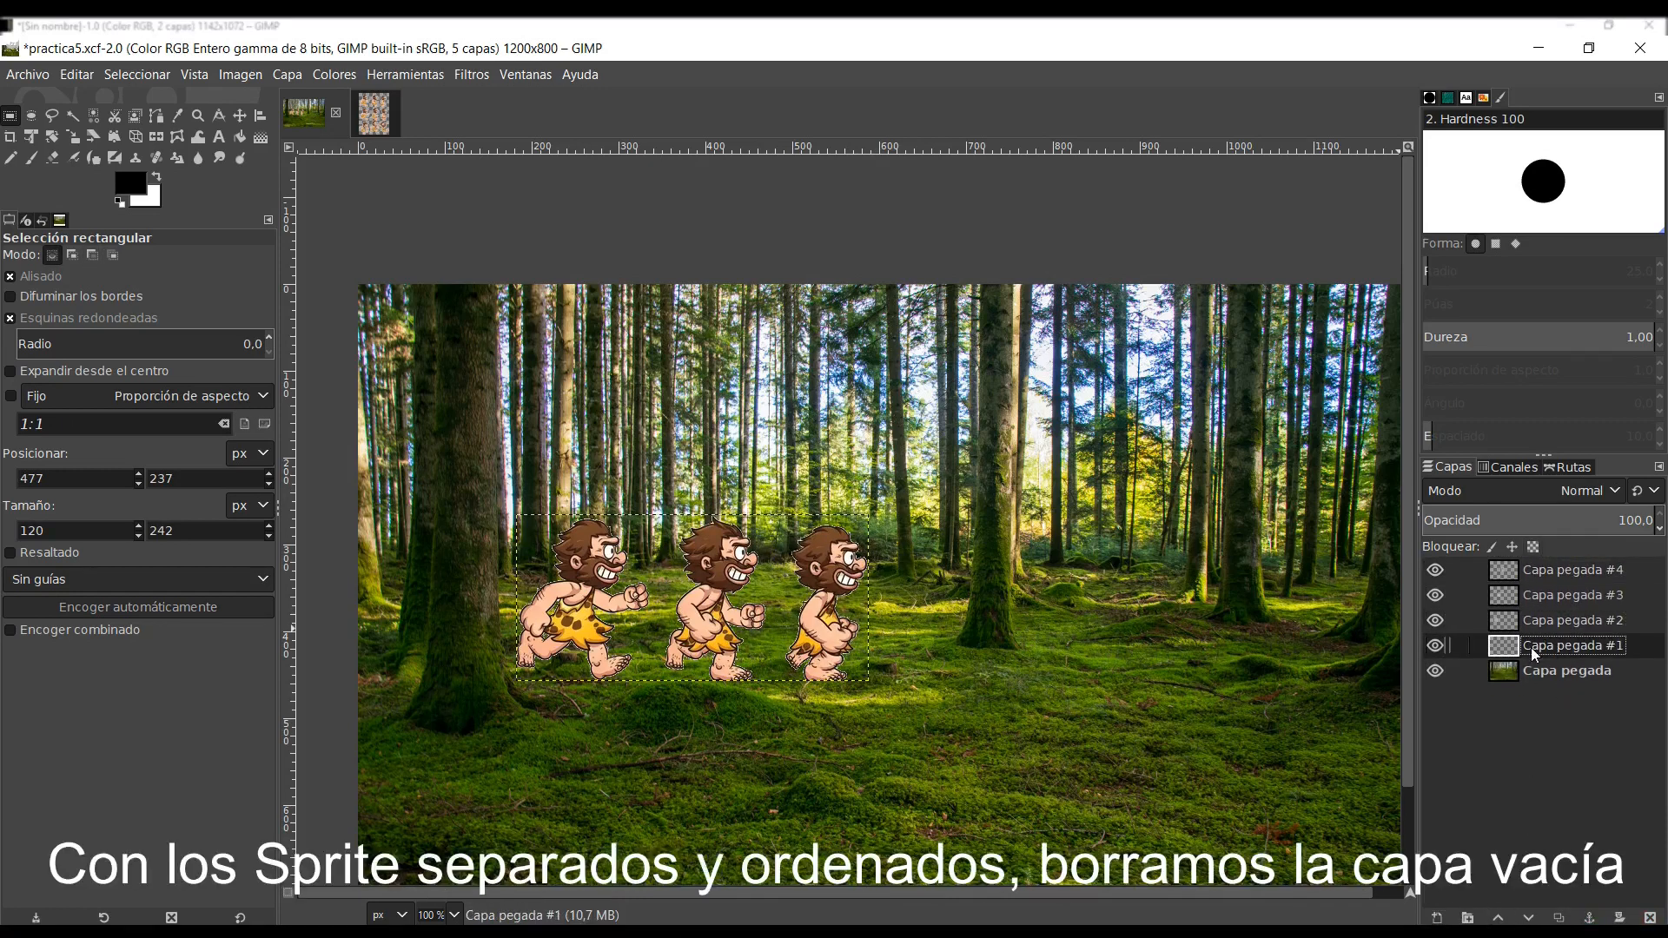
pyautogui.moveTo(1440, 618); pyautogui.dragTo(1434, 570)
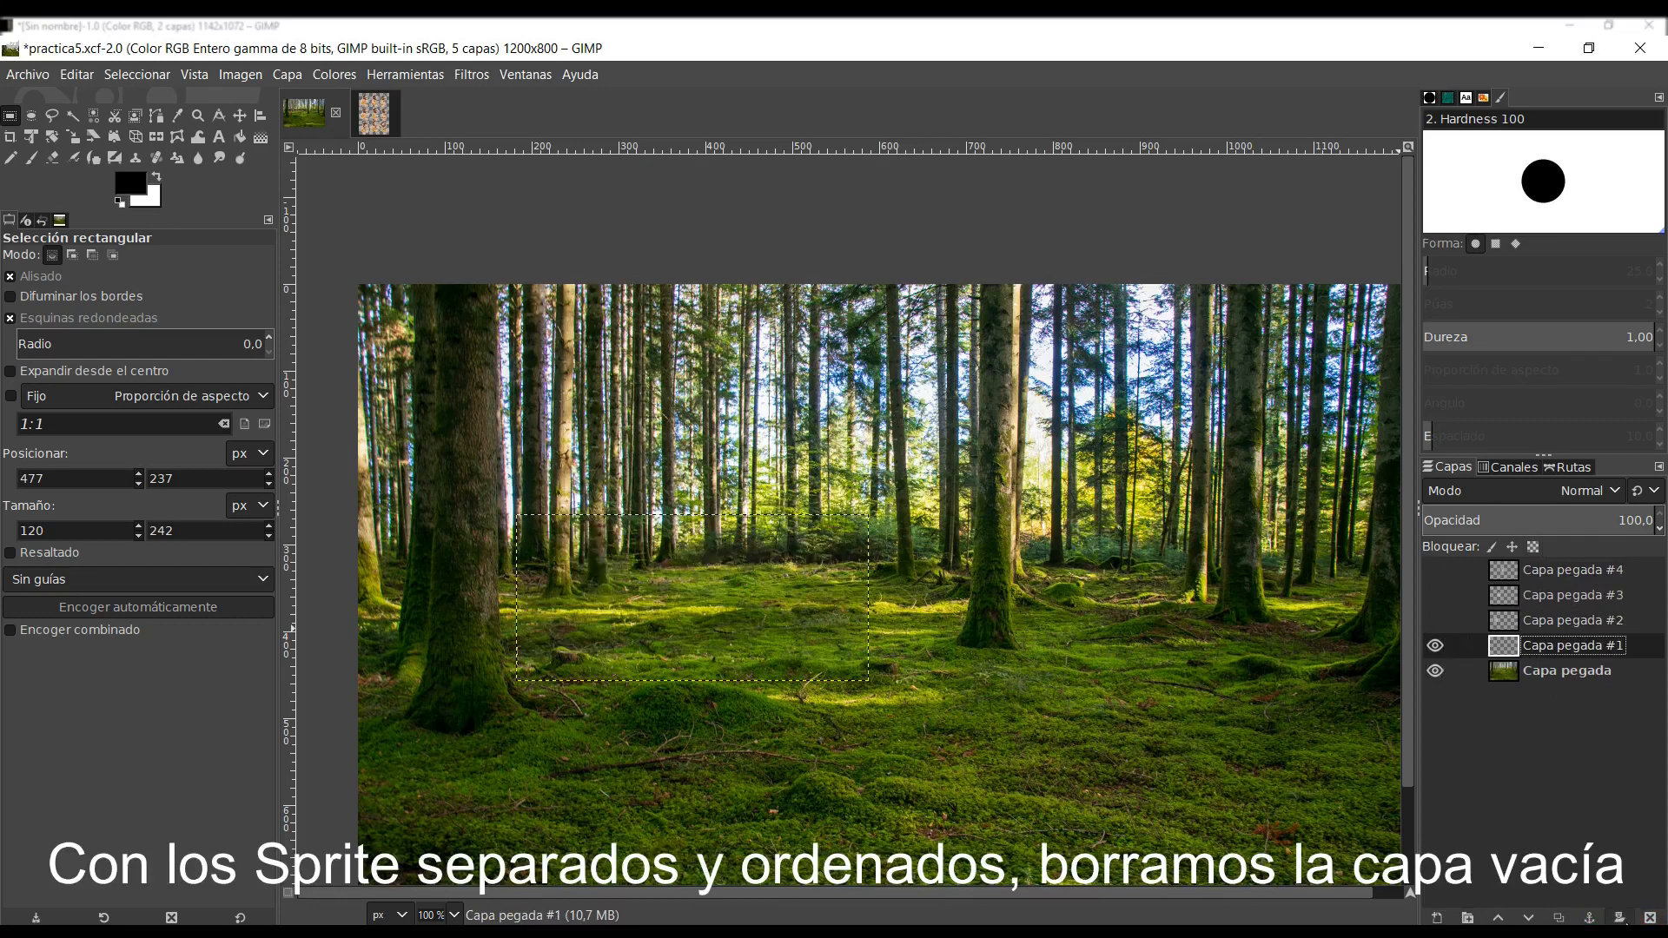
pyautogui.click(1651, 917)
pyautogui.click(1435, 620)
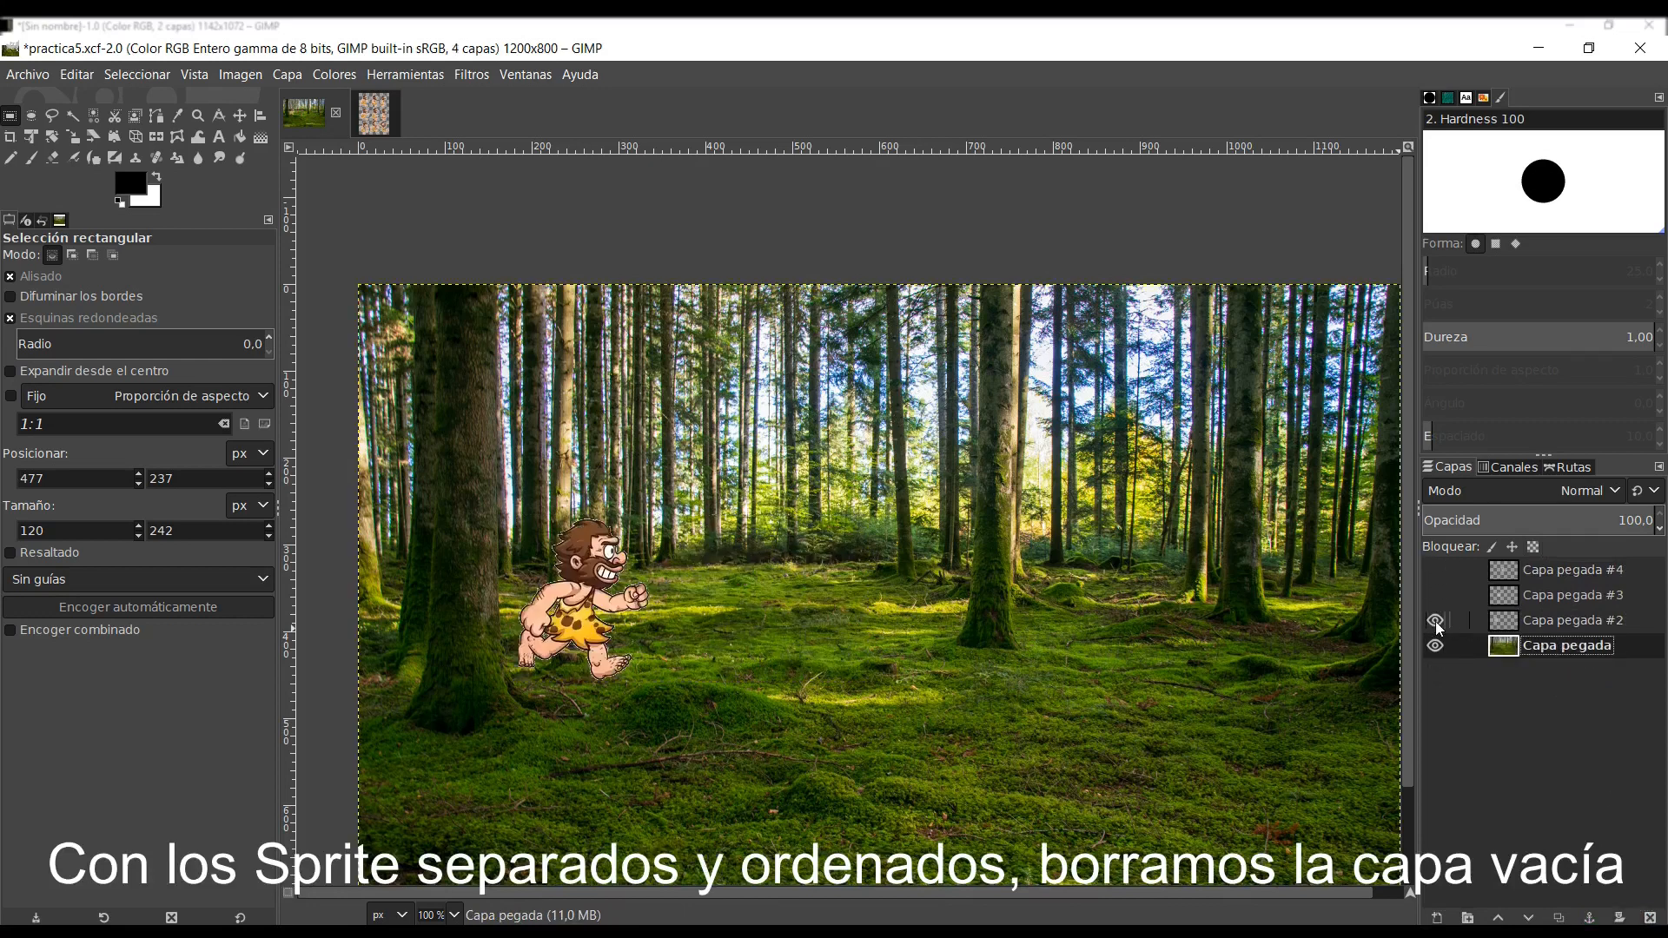
pyautogui.click(1434, 594)
pyautogui.click(1435, 570)
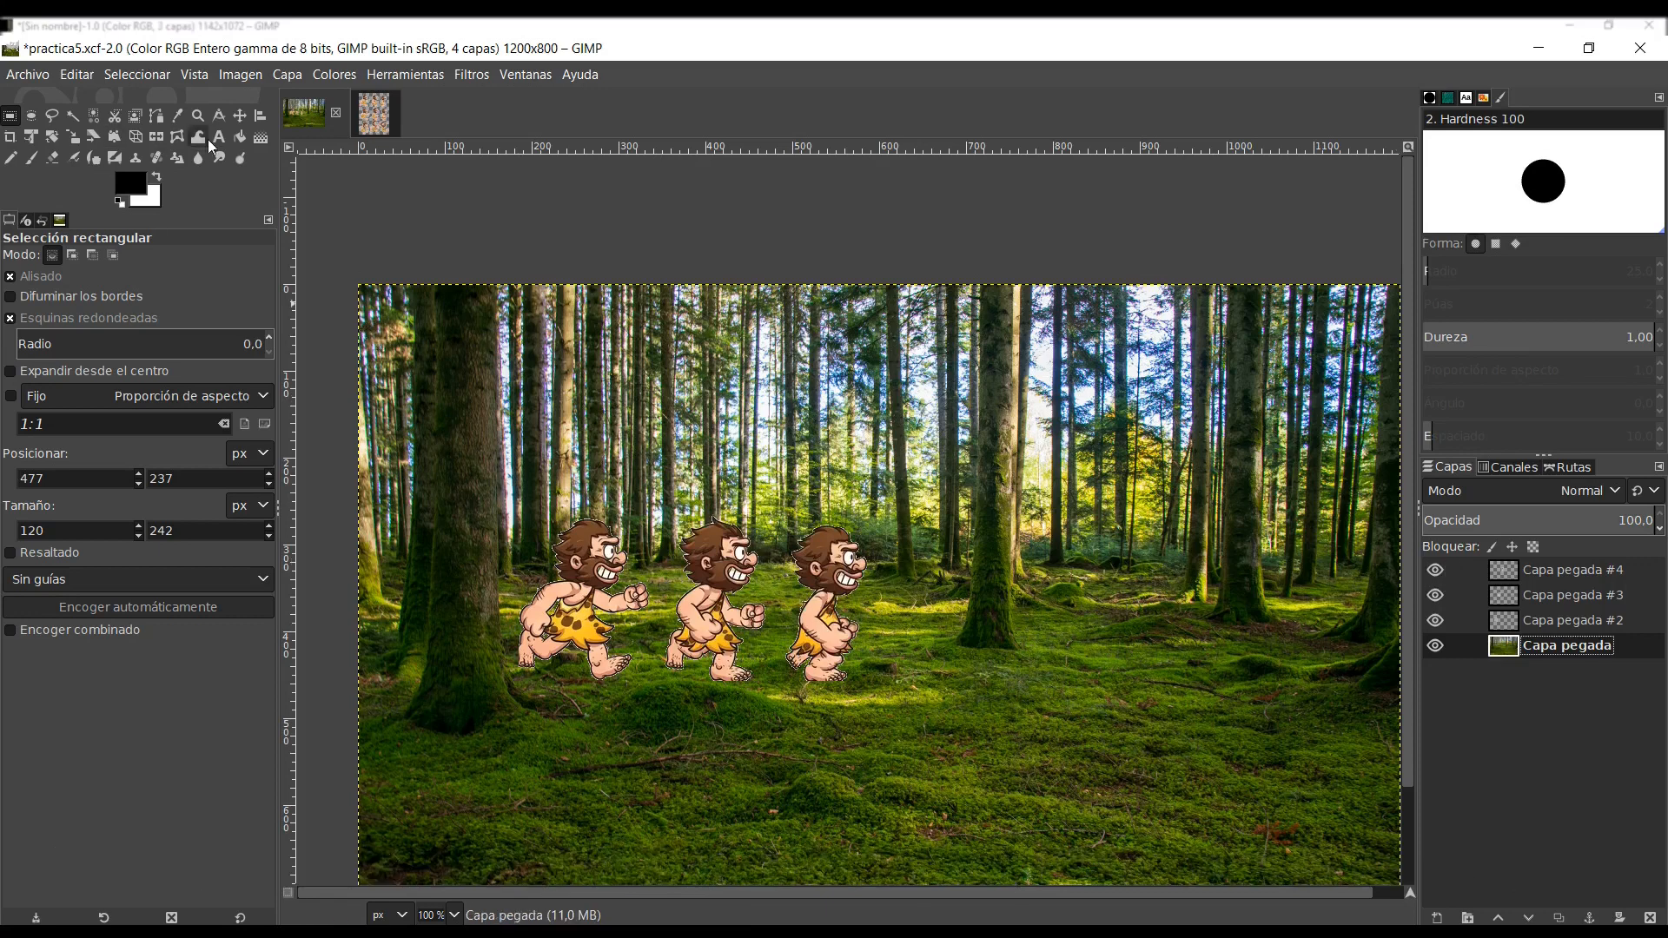
# - Move the second and third cavemen to the right so the three sprites are spread out along the forest floor
pyautogui.click(237, 119)
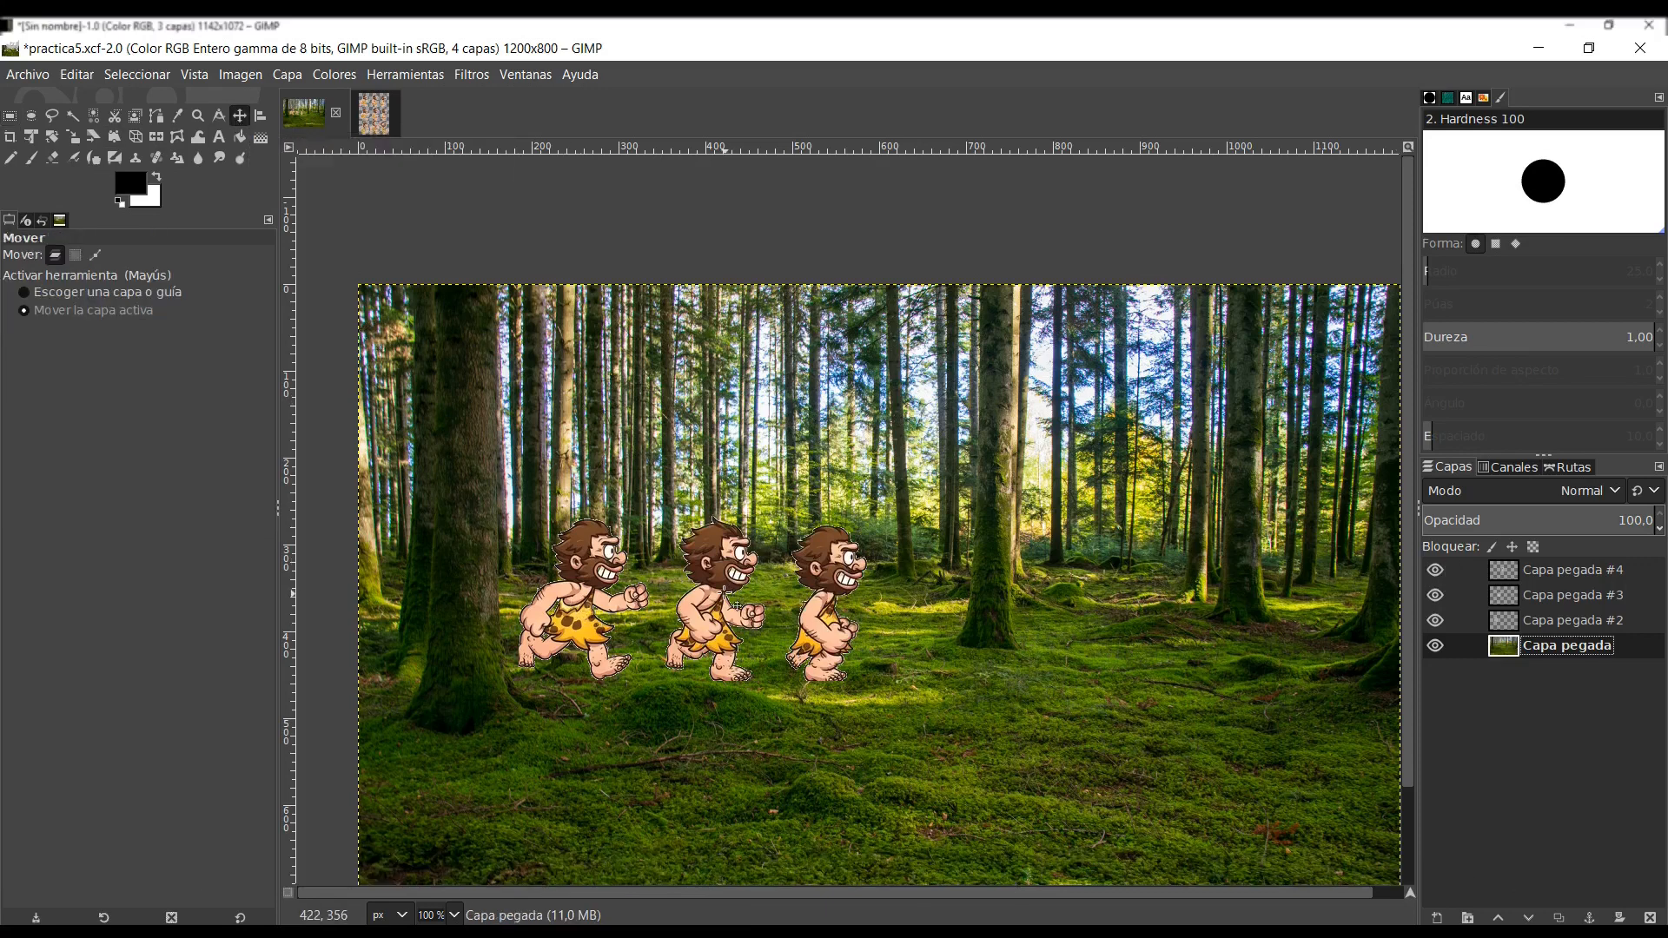
pyautogui.click(1553, 597)
pyautogui.moveTo(736, 617); pyautogui.dragTo(776, 620)
pyautogui.click(1555, 569)
pyautogui.click(1569, 597)
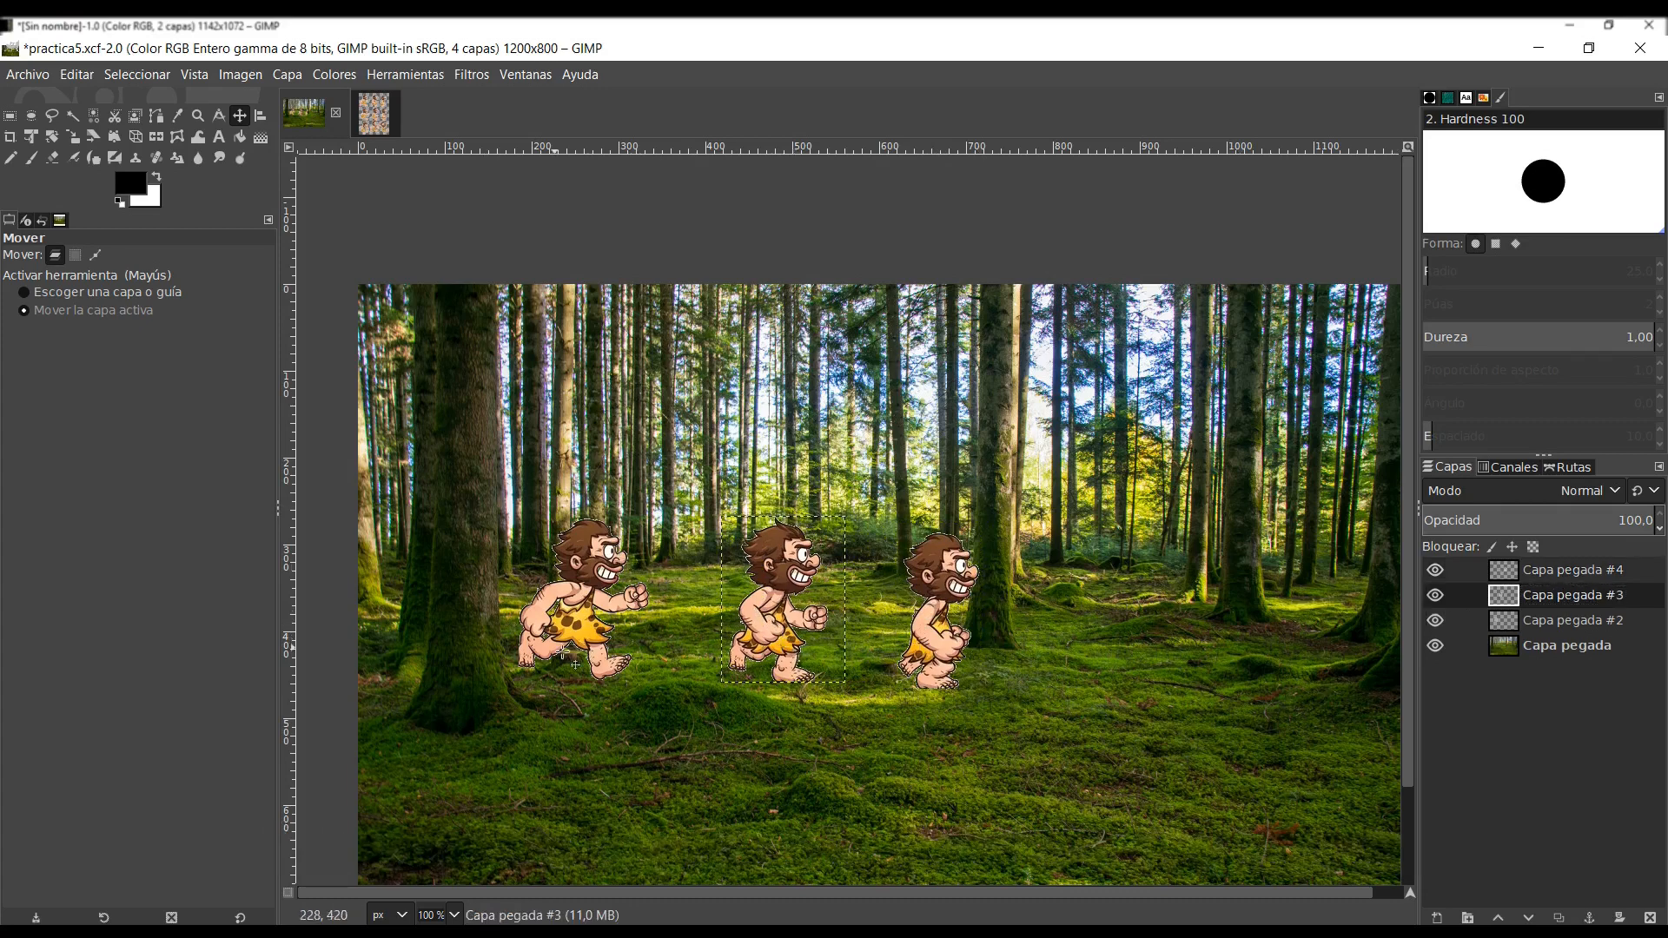
# - Duplicate the first caveman's layer, raise the copy to the top of the stack, and move it to the right of the third caveman
pyautogui.click(1603, 621)
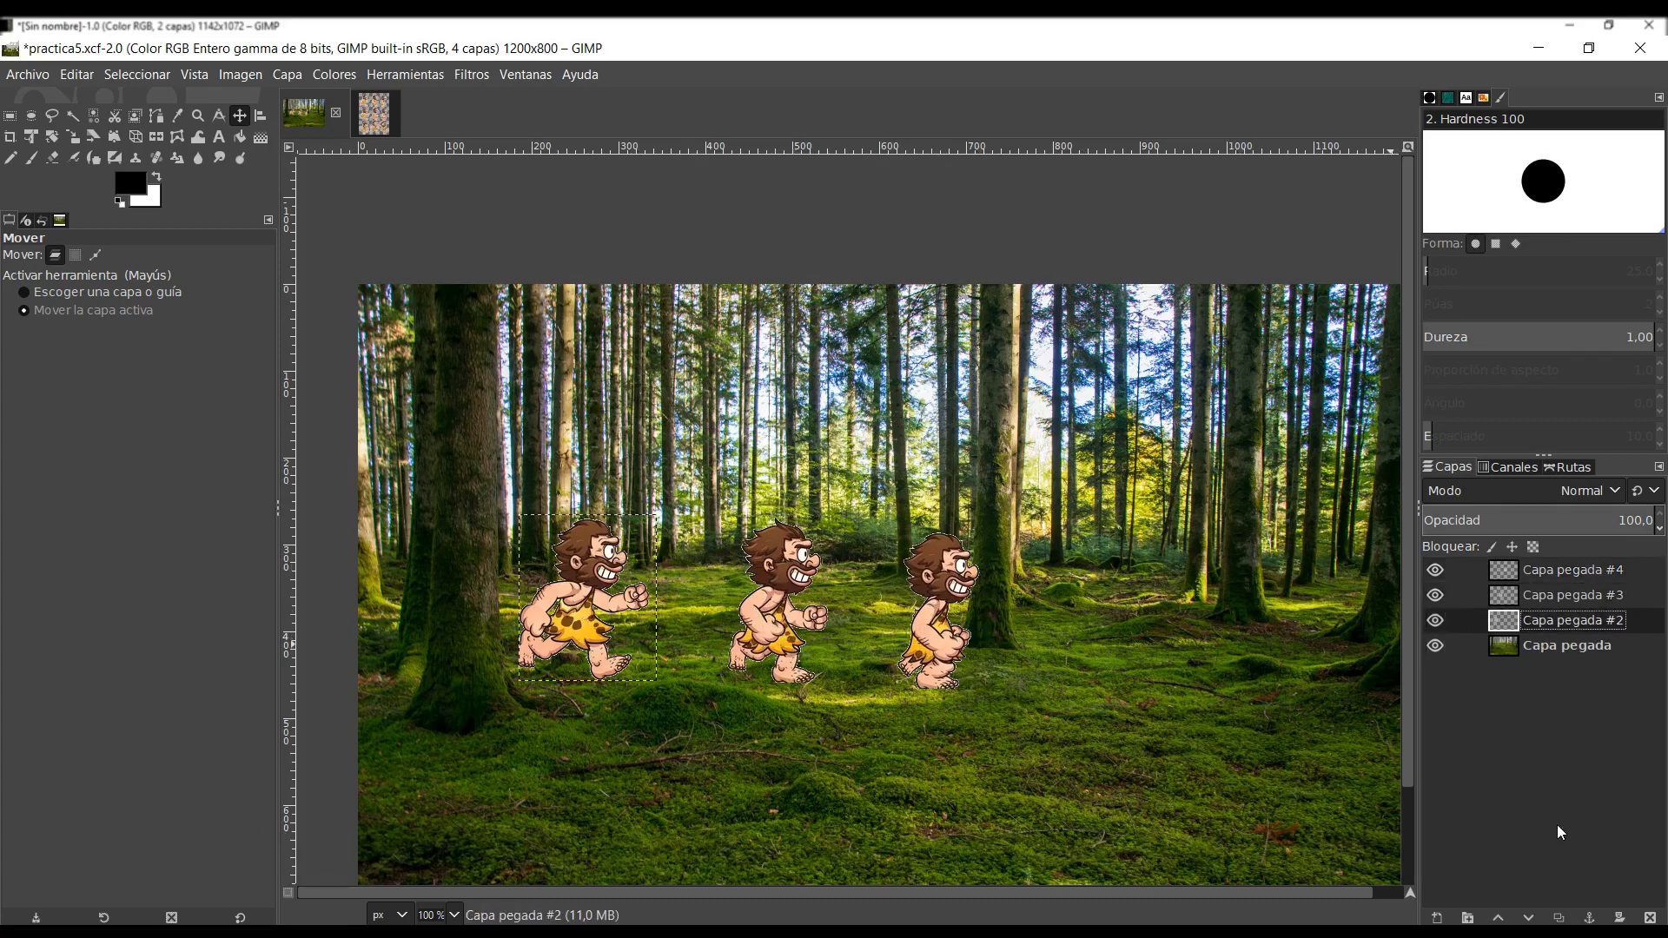
pyautogui.click(1559, 918)
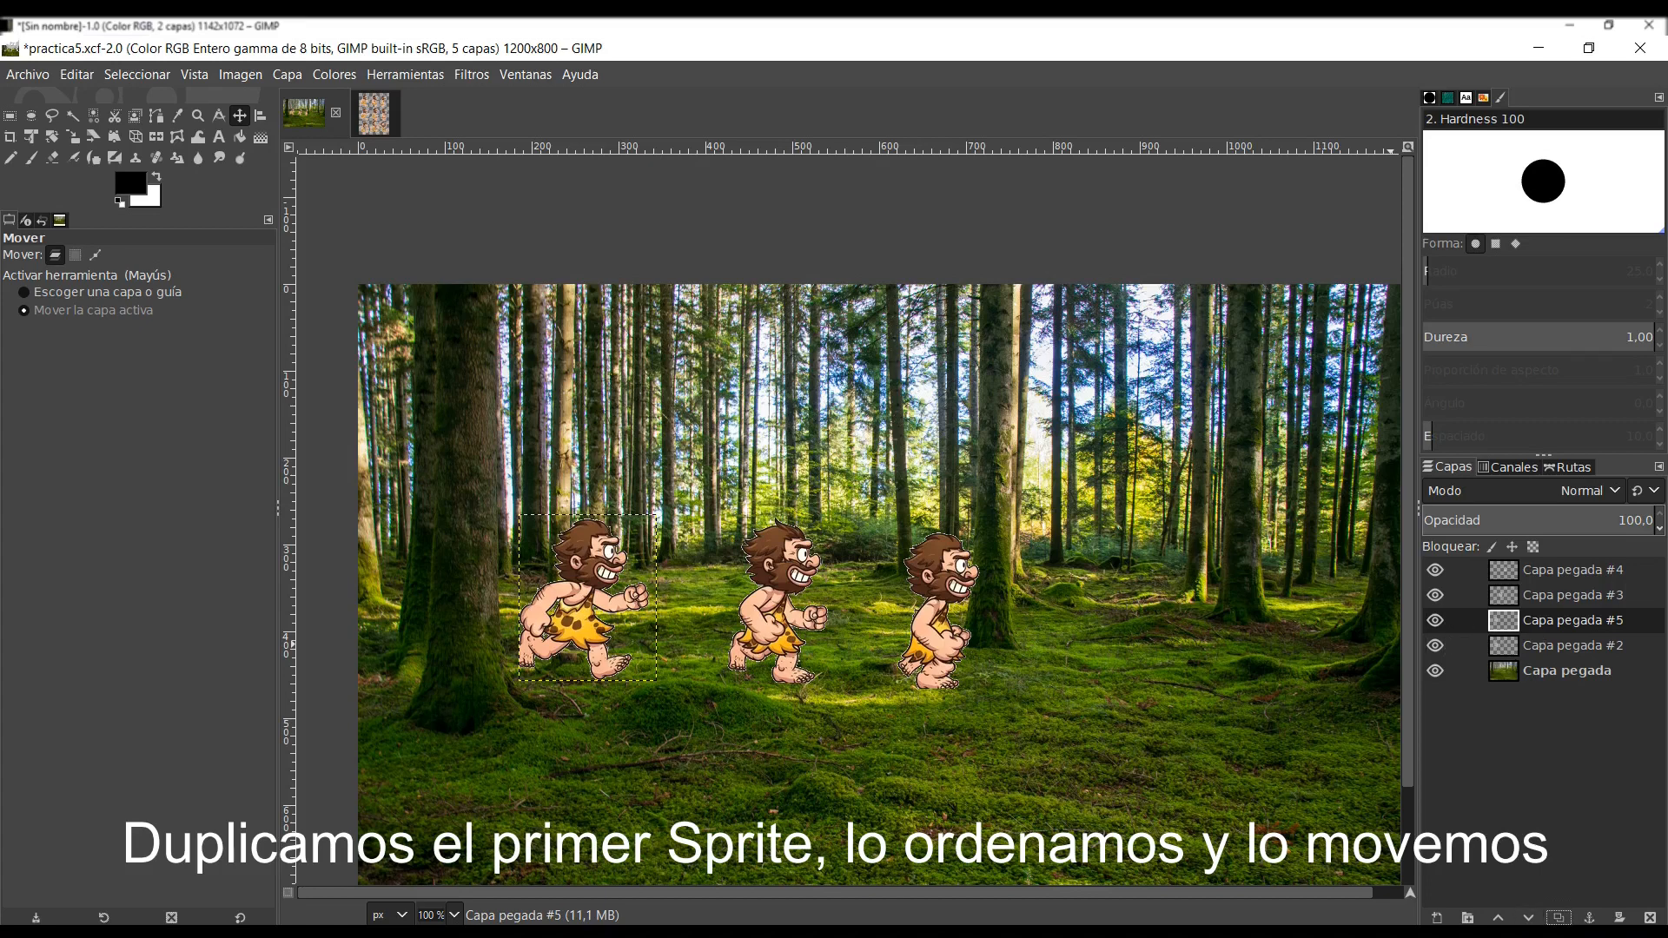
pyautogui.click(1497, 918)
pyautogui.click(1497, 918)
pyautogui.moveTo(552, 611); pyautogui.dragTo(1058, 639)
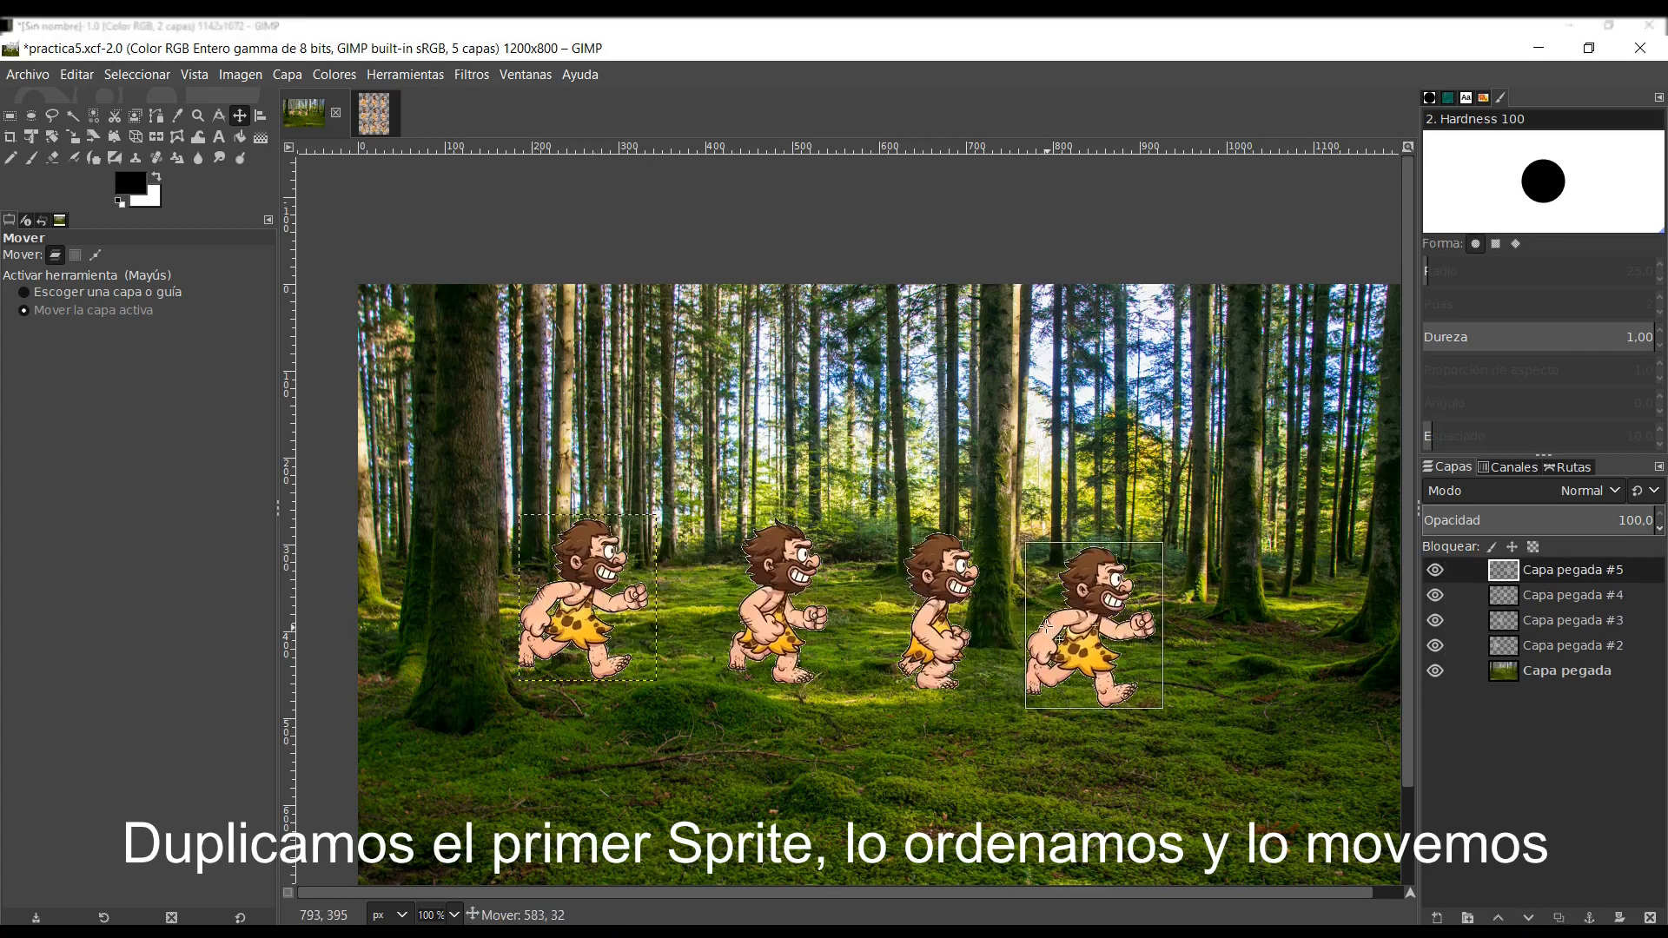
# - Duplicate the second caveman's layer, raise the copy to the top of the stack, and move it to the far right of the row
pyautogui.click(1576, 620)
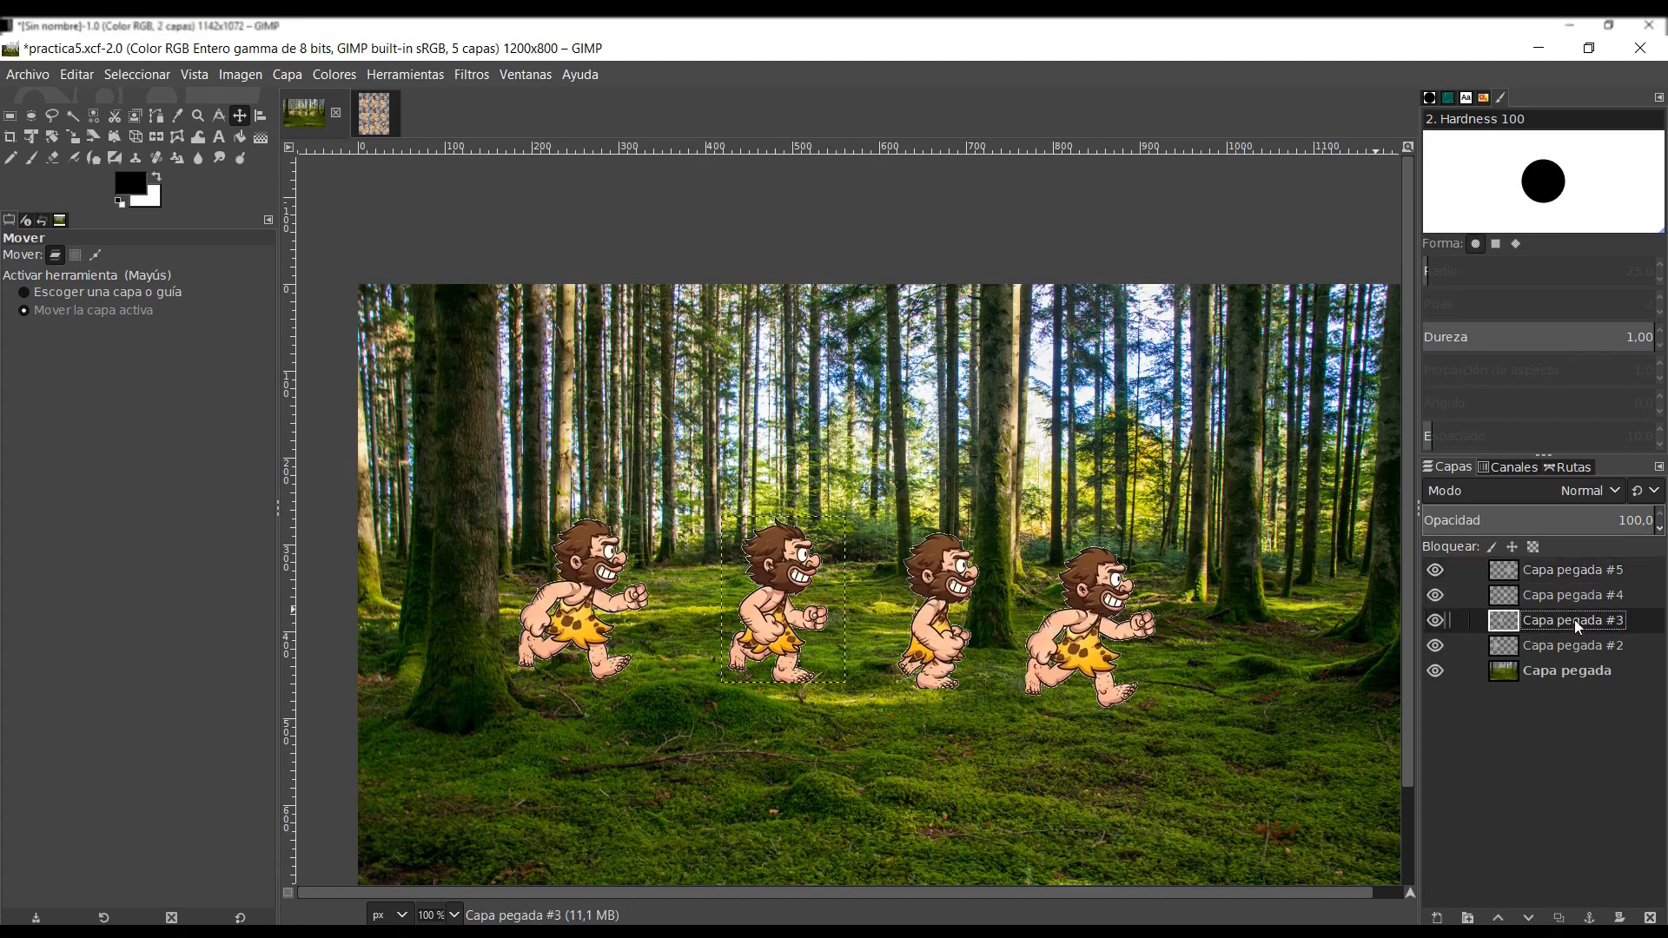
pyautogui.click(1558, 918)
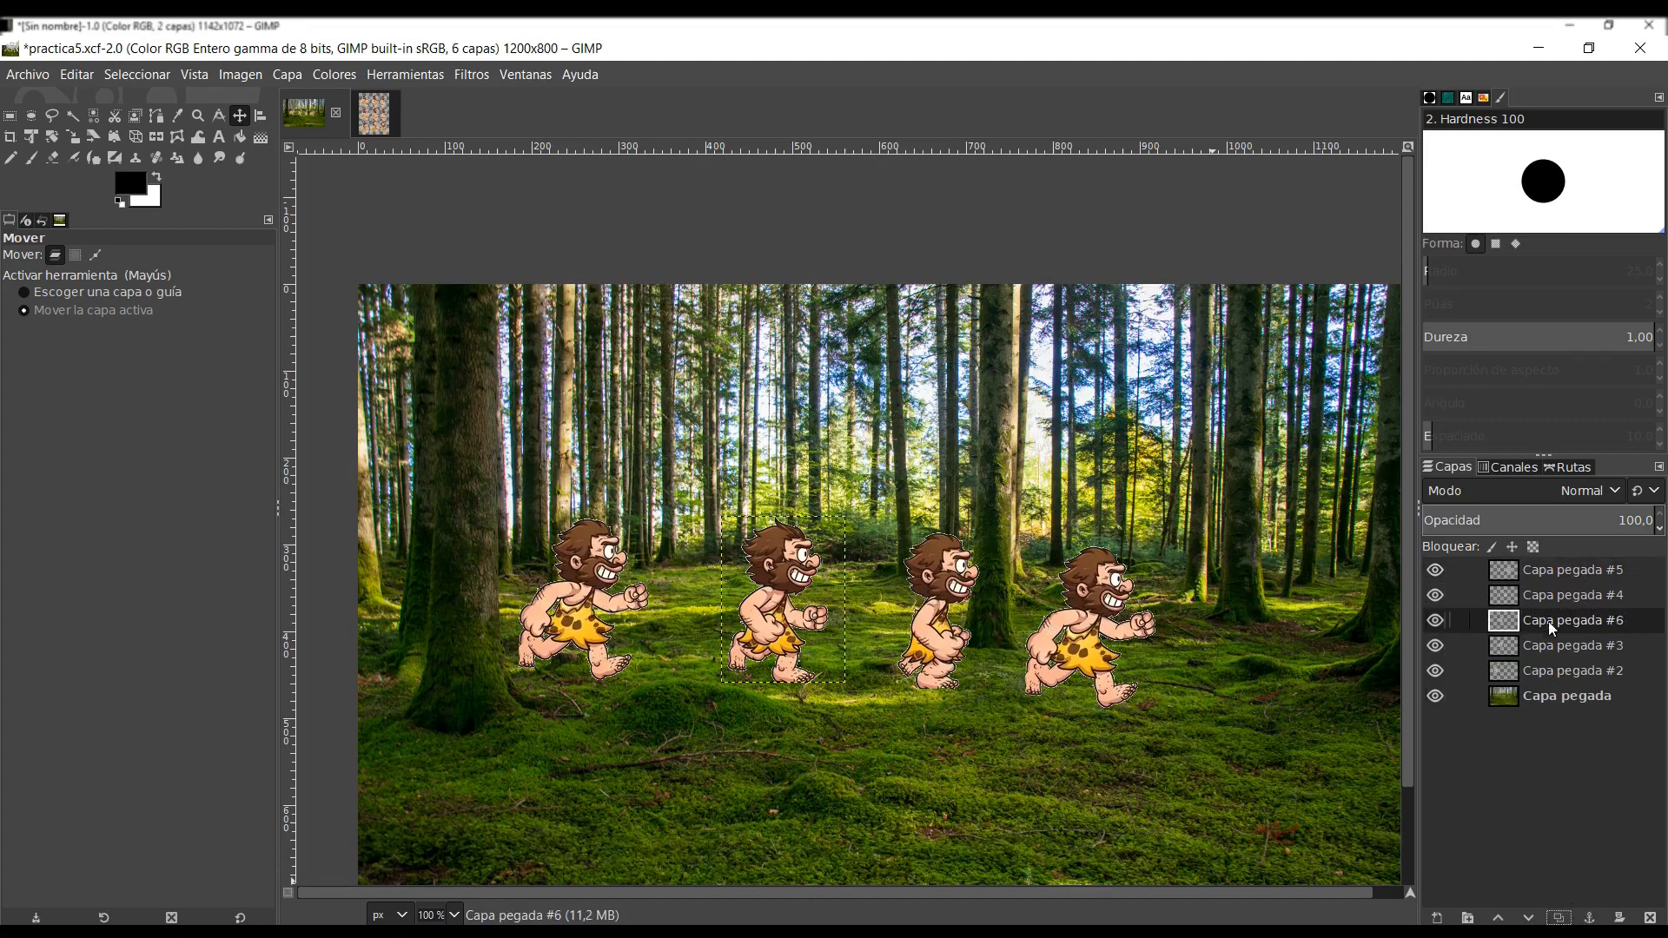
pyautogui.click(1497, 918)
pyautogui.click(1498, 918)
pyautogui.moveTo(746, 651); pyautogui.dragTo(1256, 693)
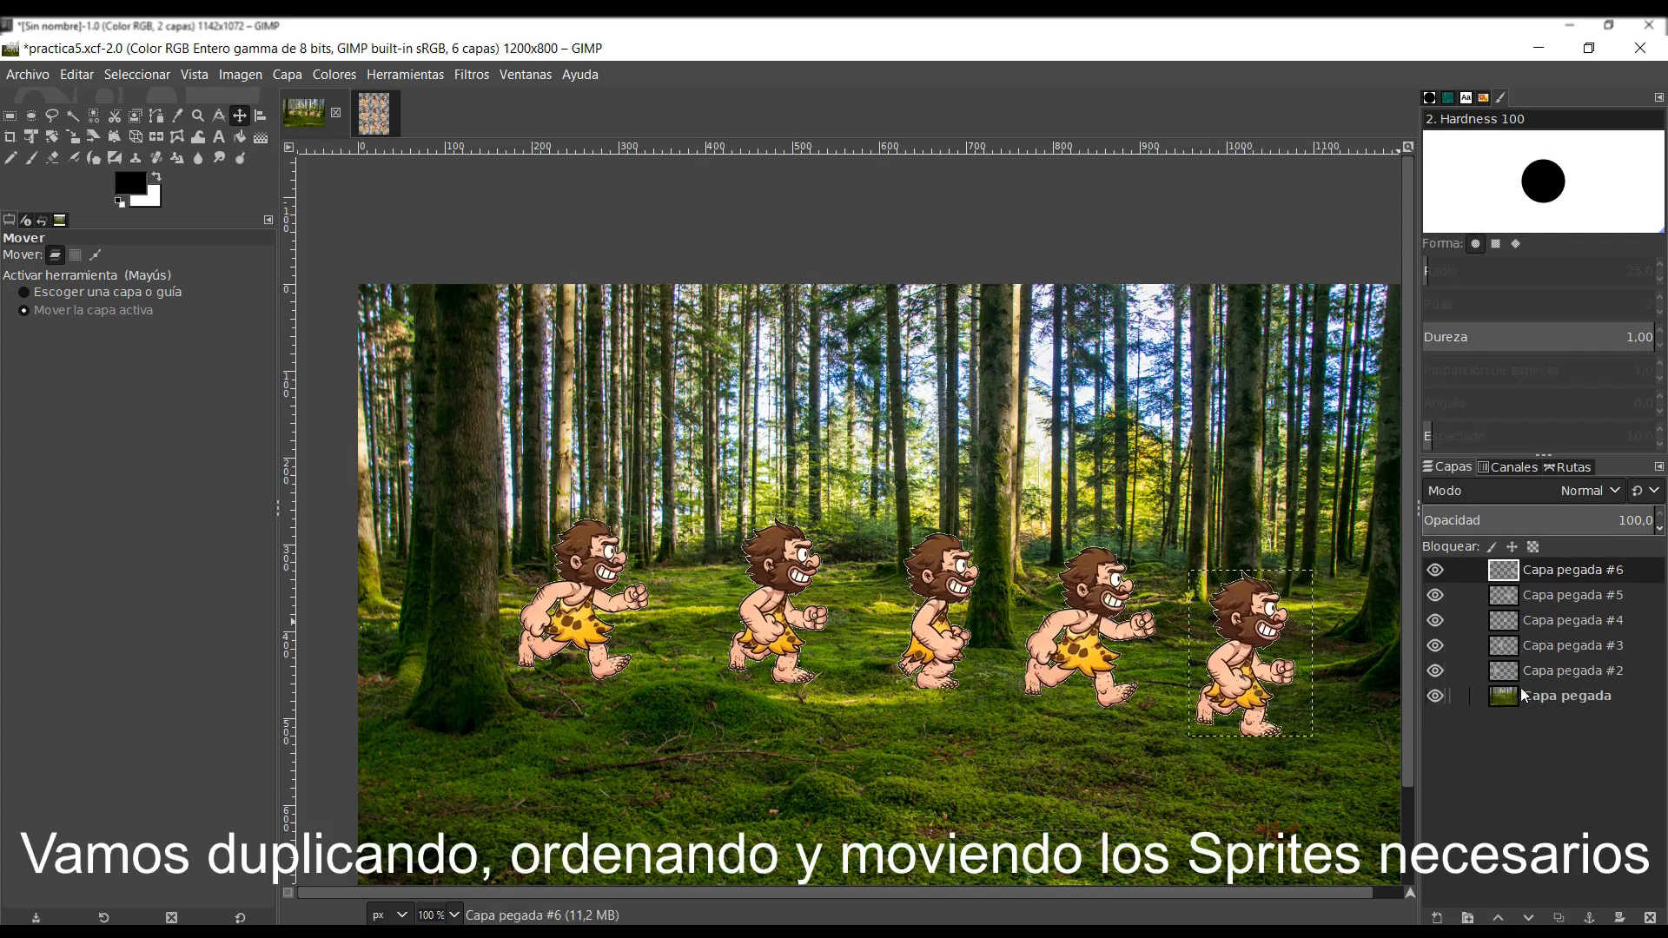
# - Copy the first caveman of the sprite sheet's bottom row with a selection of about 159 × 202 px and paste it into the forest image as a new layer
pyautogui.click(372, 106)
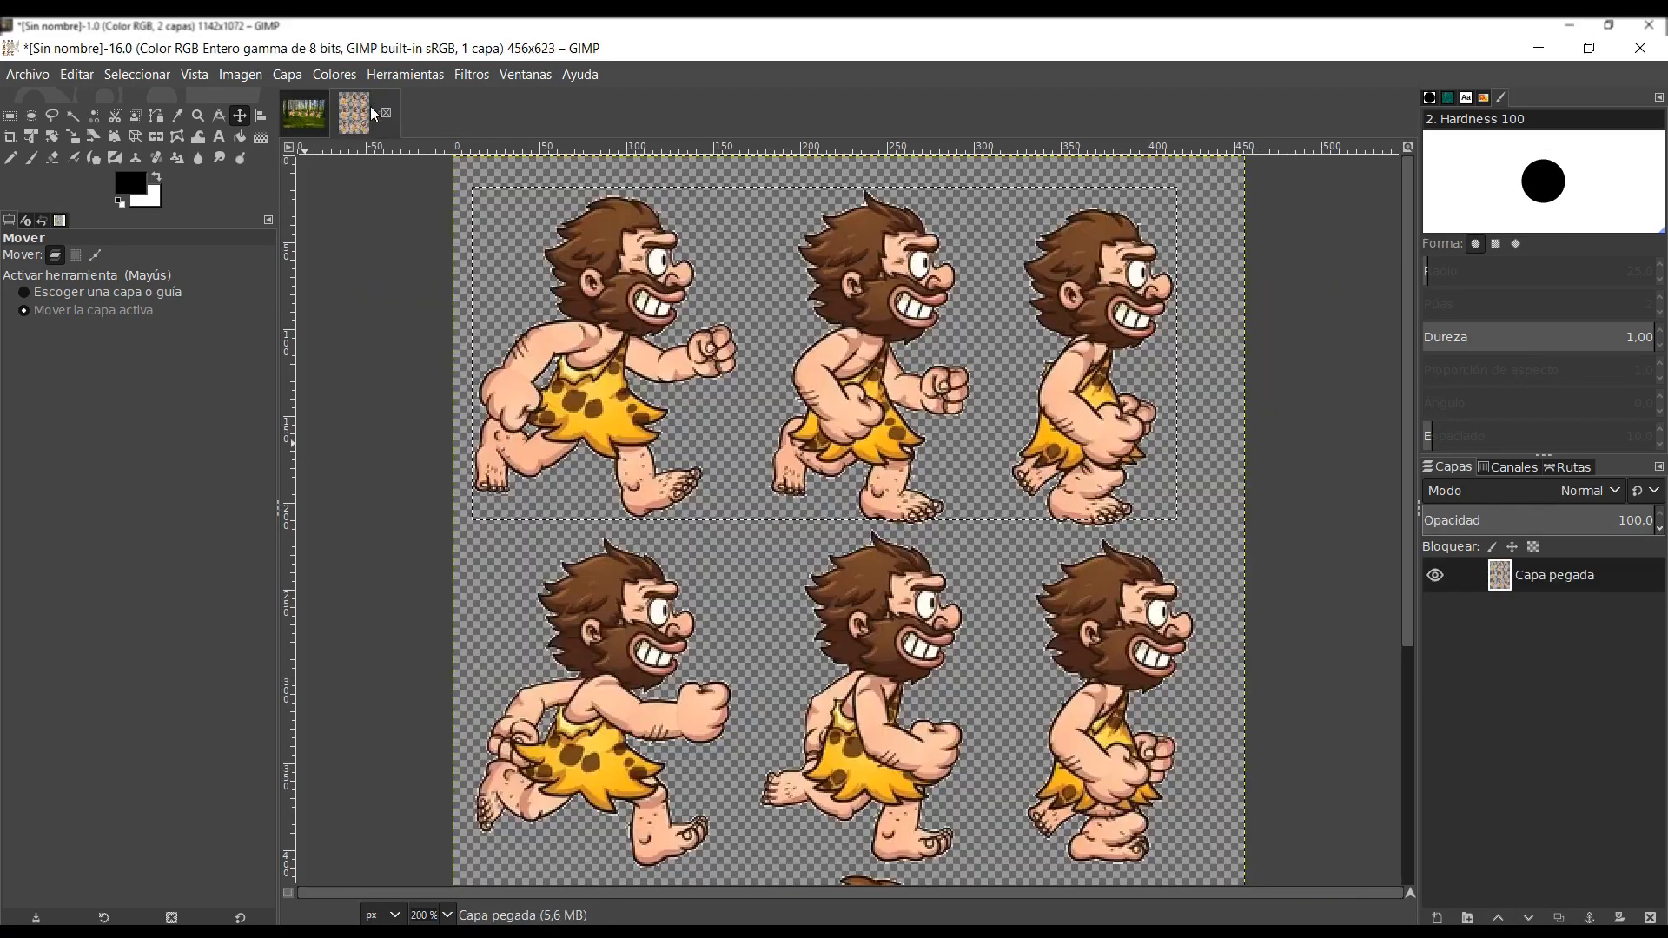
pyautogui.moveTo(1409, 519); pyautogui.dragTo(1409, 801)
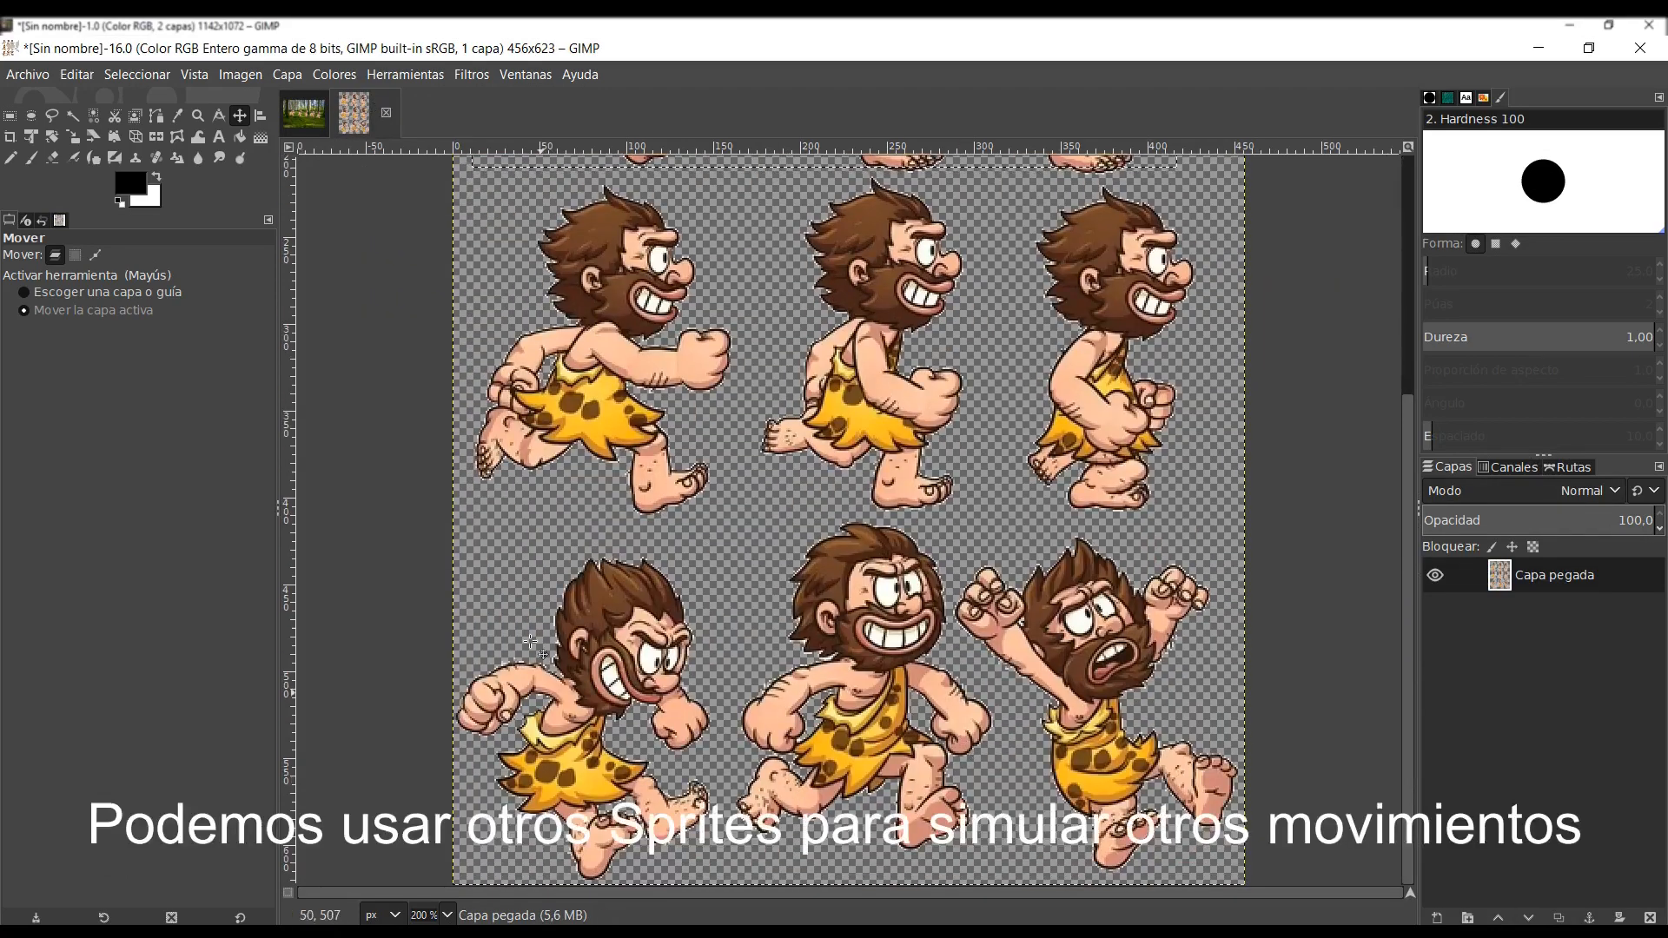
pyautogui.click(10, 115)
pyautogui.moveTo(444, 538); pyautogui.dragTo(720, 887)
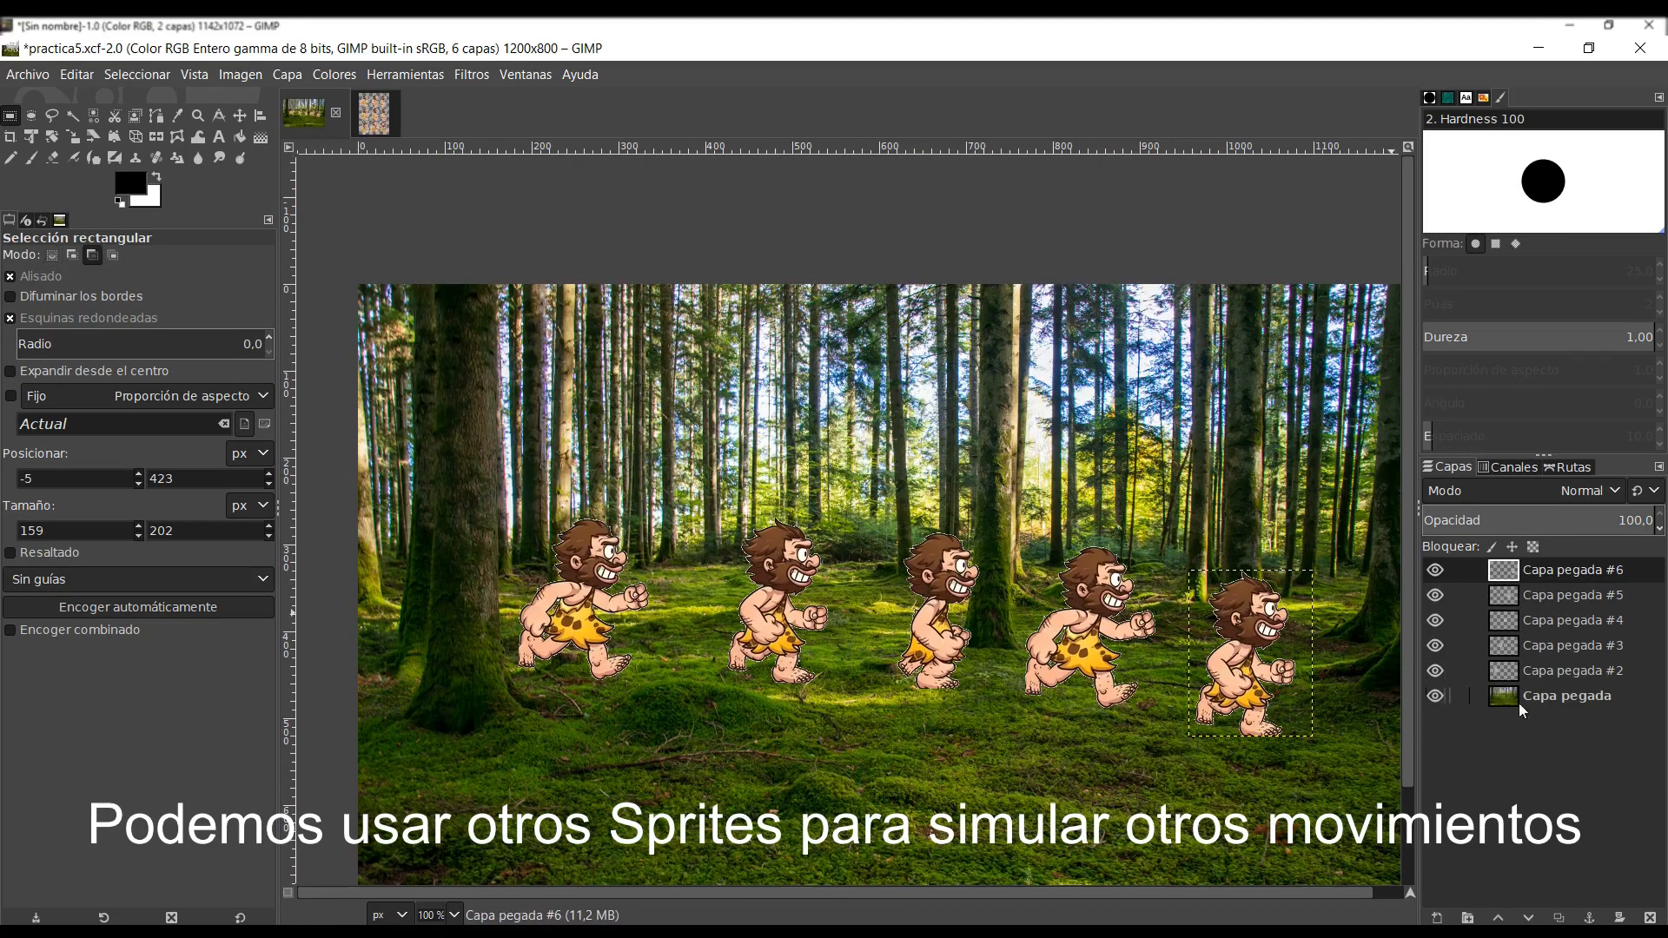
pyautogui.hotkey('ctrl', 'v')
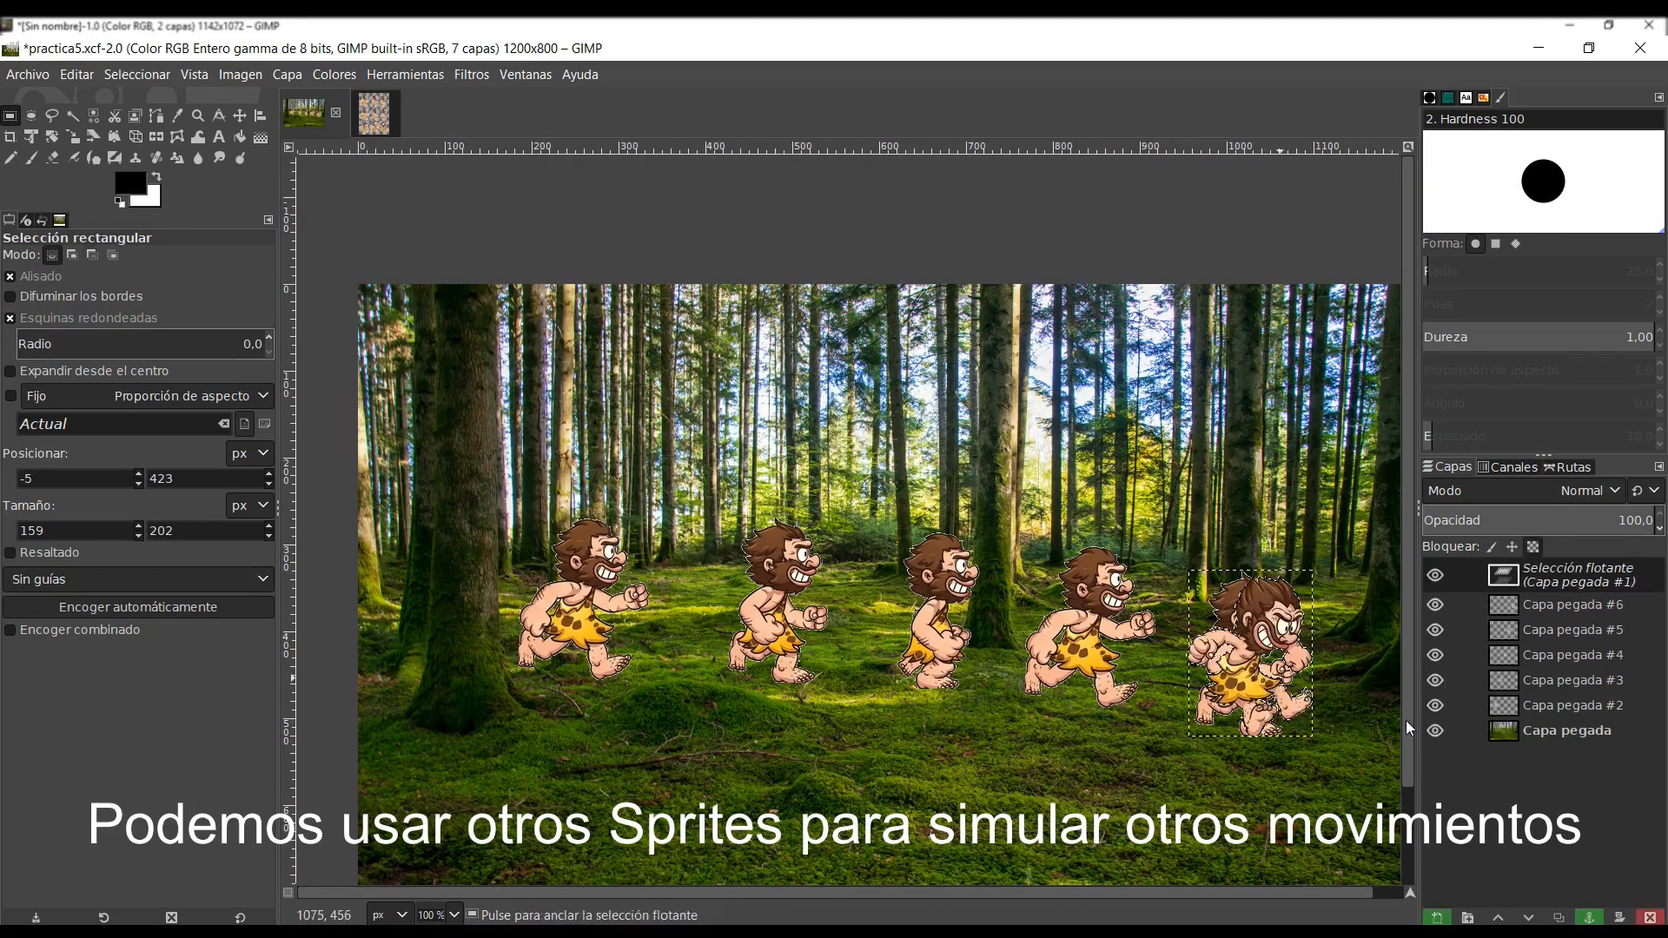
pyautogui.click(1443, 918)
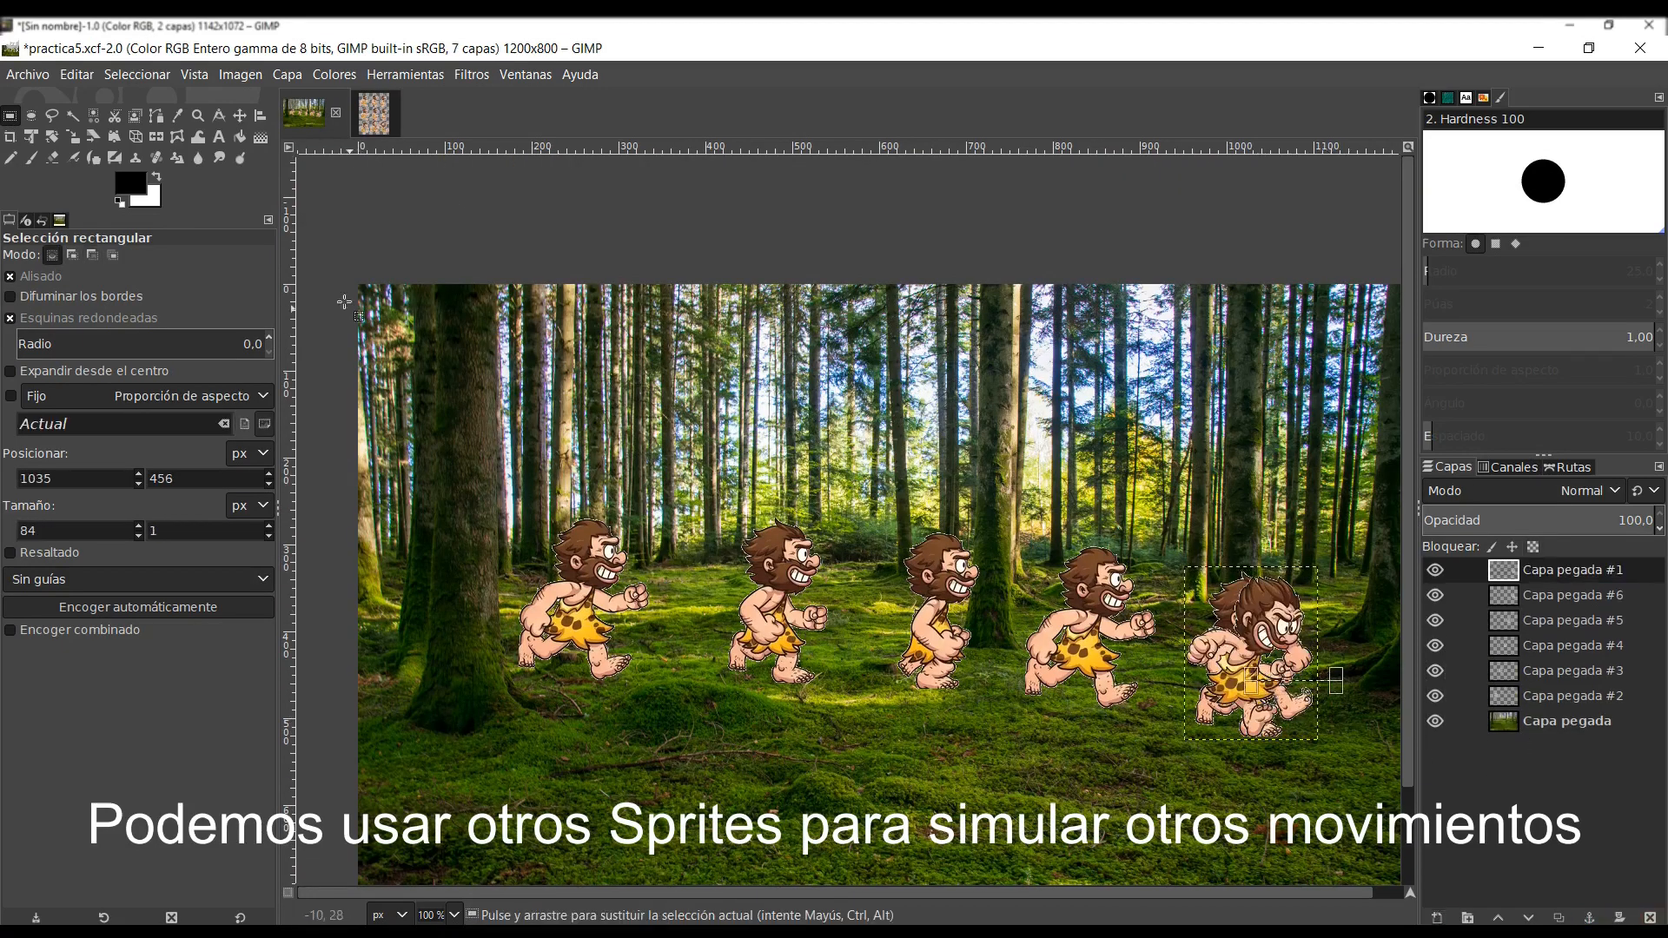
# - Duplicate the newly pasted caveman's layer twice, placing two of the sprites at the canvas's right edge, partly outside it, and one on the lower middle ground
pyautogui.click(240, 116)
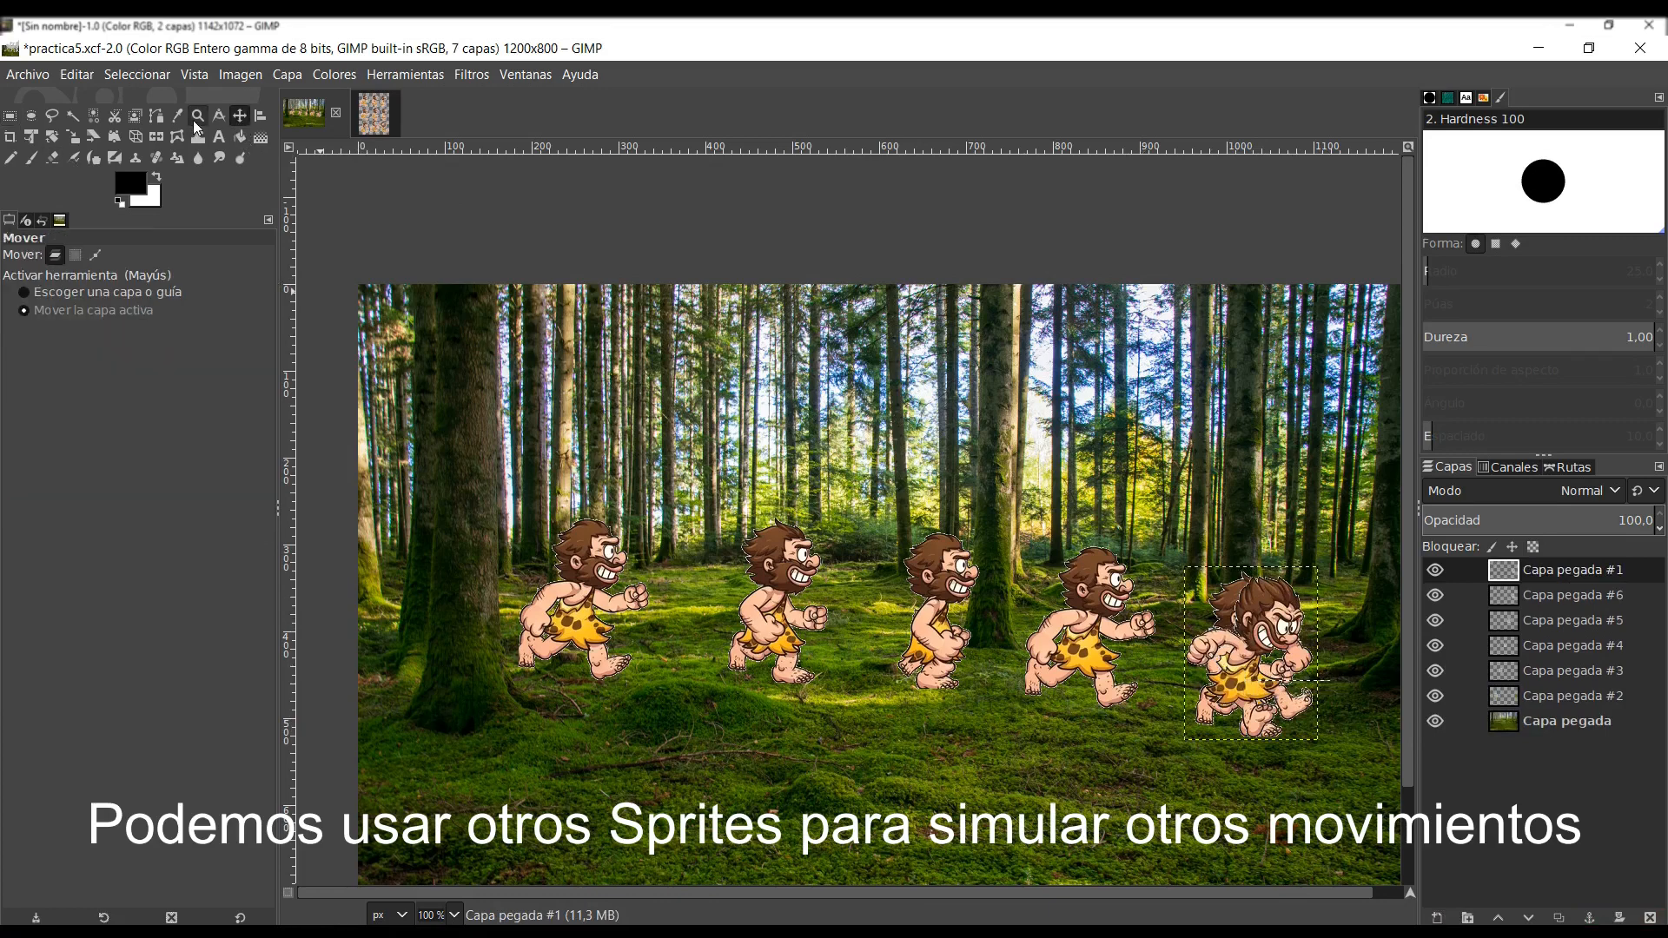
pyautogui.moveTo(1261, 652); pyautogui.dragTo(845, 751)
pyautogui.click(1560, 919)
pyautogui.click(1560, 921)
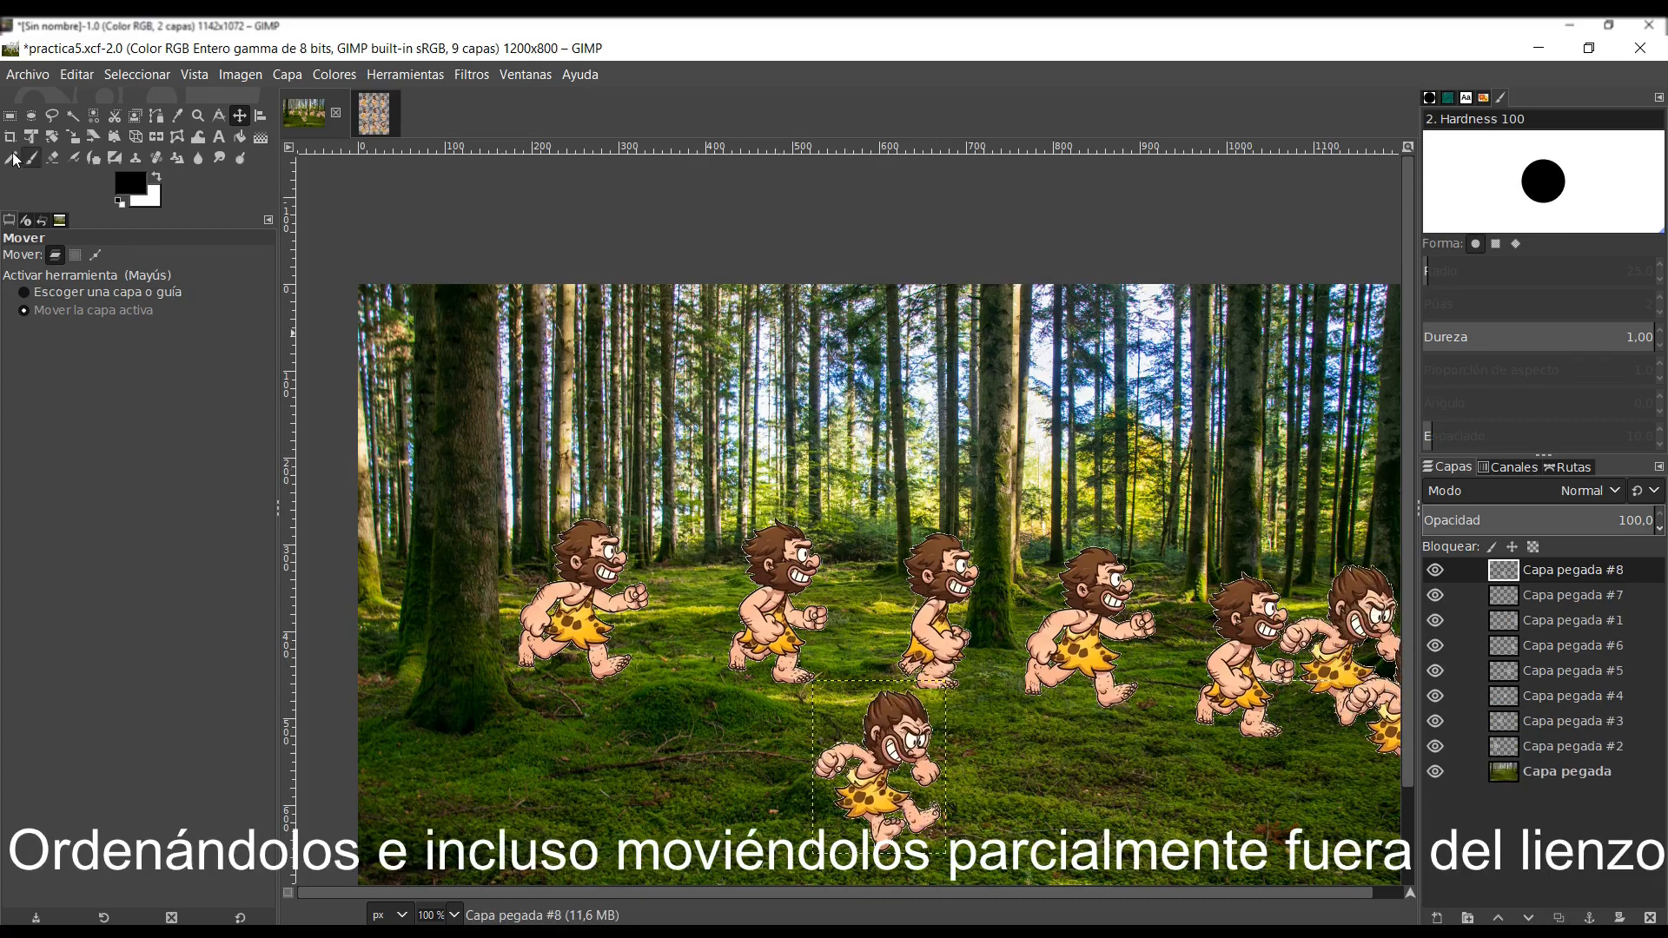
# - Select the caveman on the lower middle ground with a rectangle of about 255 × 244 px and delete its pixels from the top layer
pyautogui.click(9, 116)
pyautogui.moveTo(794, 669); pyautogui.dragTo(1015, 879)
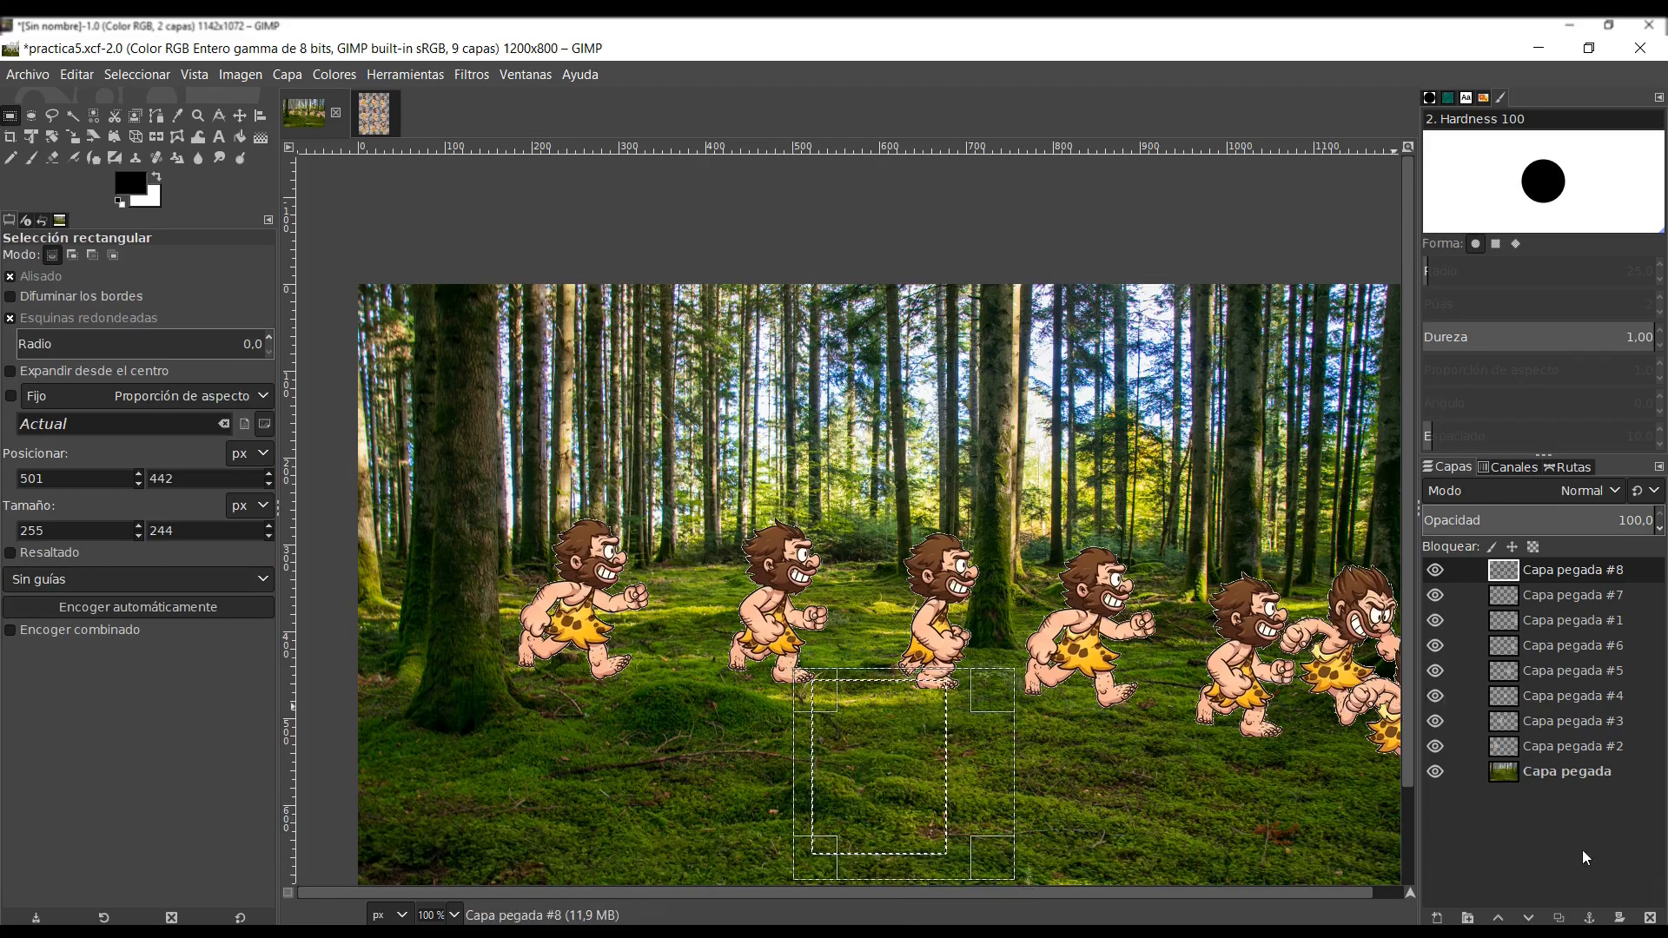
# - Check the layers one by one from the background up to the top of the stack to see which sprite each holds
pyautogui.click(1556, 773)
pyautogui.click(1551, 746)
pyautogui.click(1550, 723)
pyautogui.click(1549, 696)
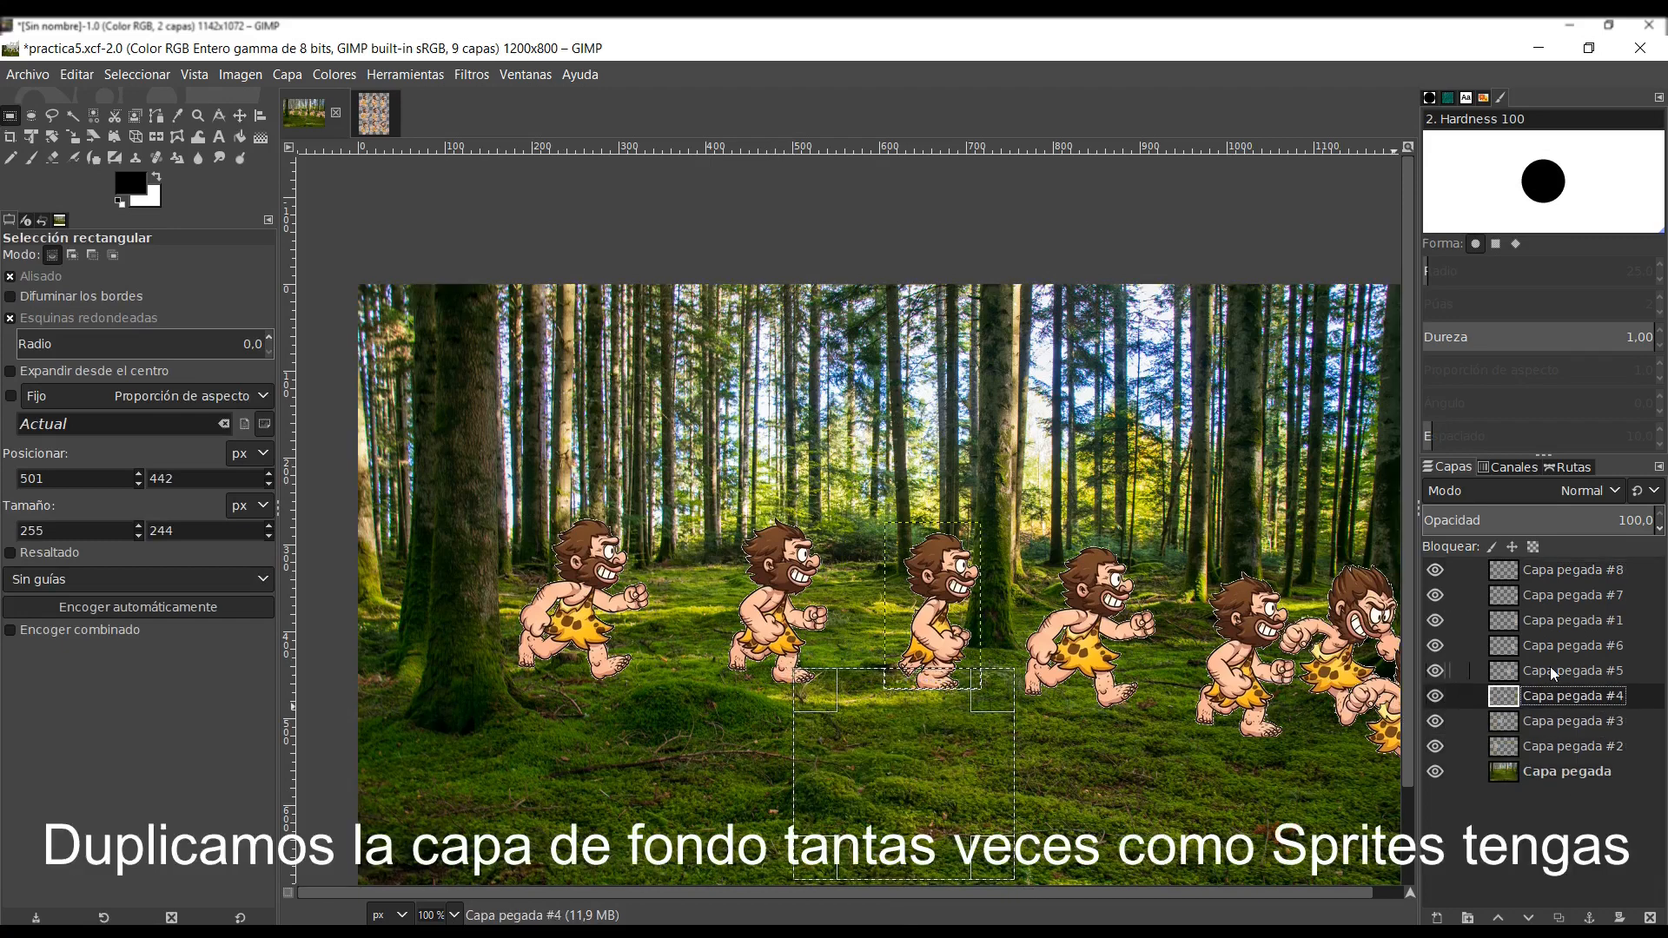
pyautogui.click(1549, 671)
pyautogui.click(1551, 645)
pyautogui.click(1552, 620)
pyautogui.click(1552, 596)
pyautogui.click(1551, 570)
# - Duplicate the forest background layer Capa pegada eight times
pyautogui.click(1556, 770)
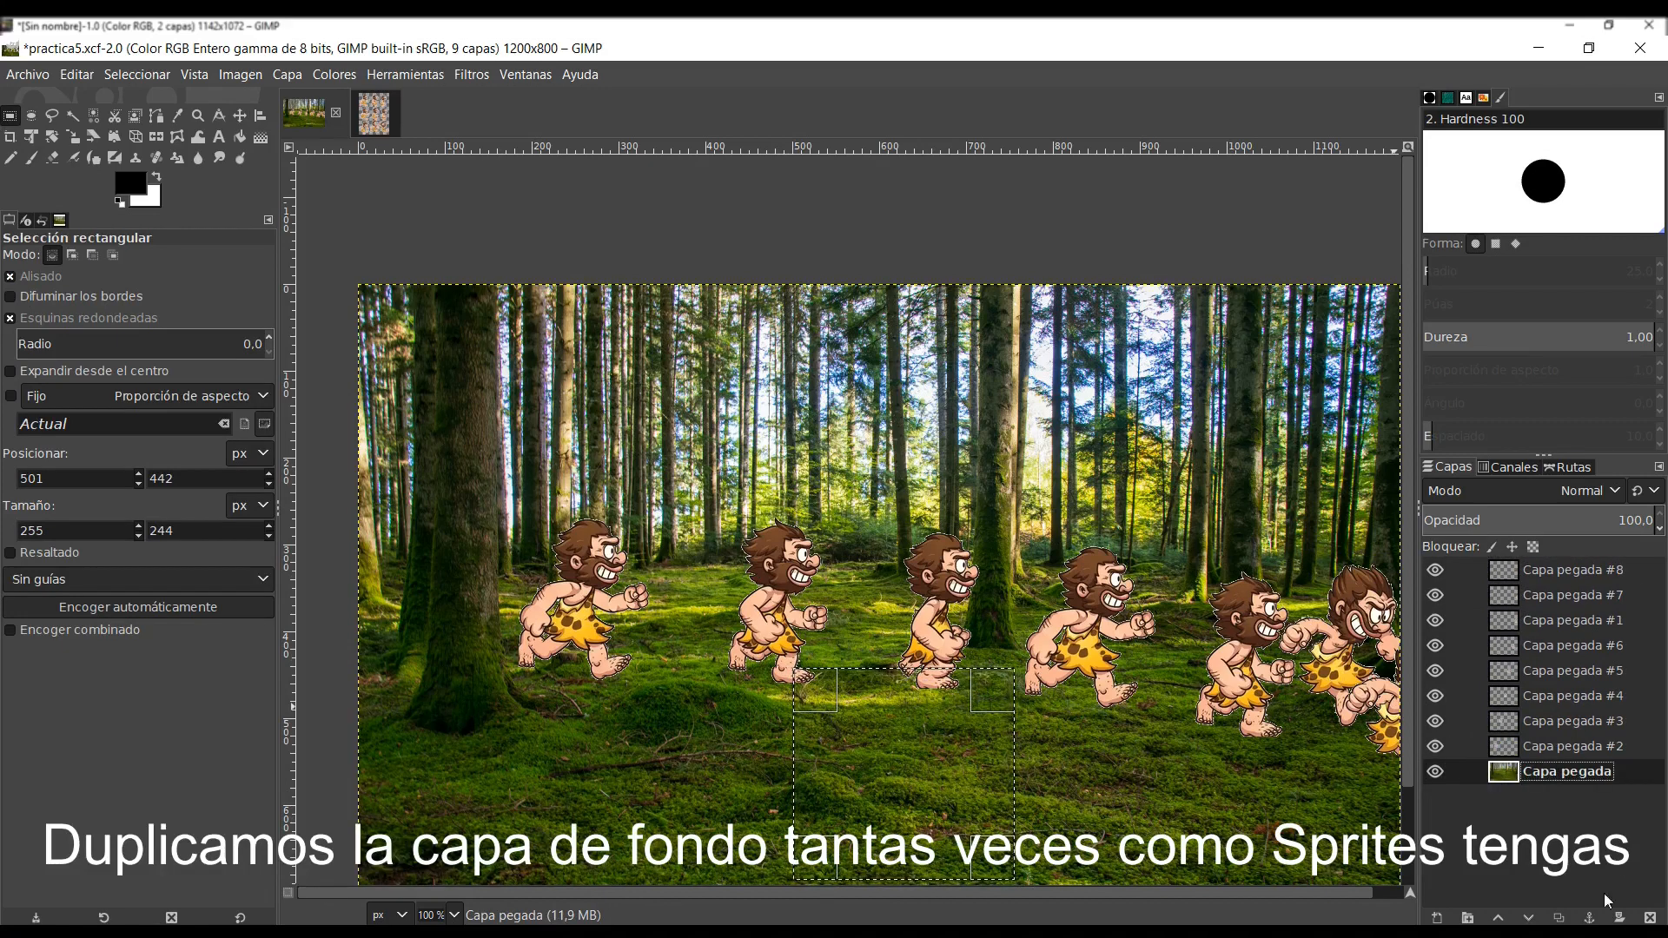
pyautogui.click(1558, 918)
pyautogui.click(1558, 918)
pyautogui.click(1558, 918)
pyautogui.click(1558, 918)
pyautogui.click(1559, 918)
pyautogui.click(1558, 918)
pyautogui.click(1558, 918)
pyautogui.click(1558, 918)
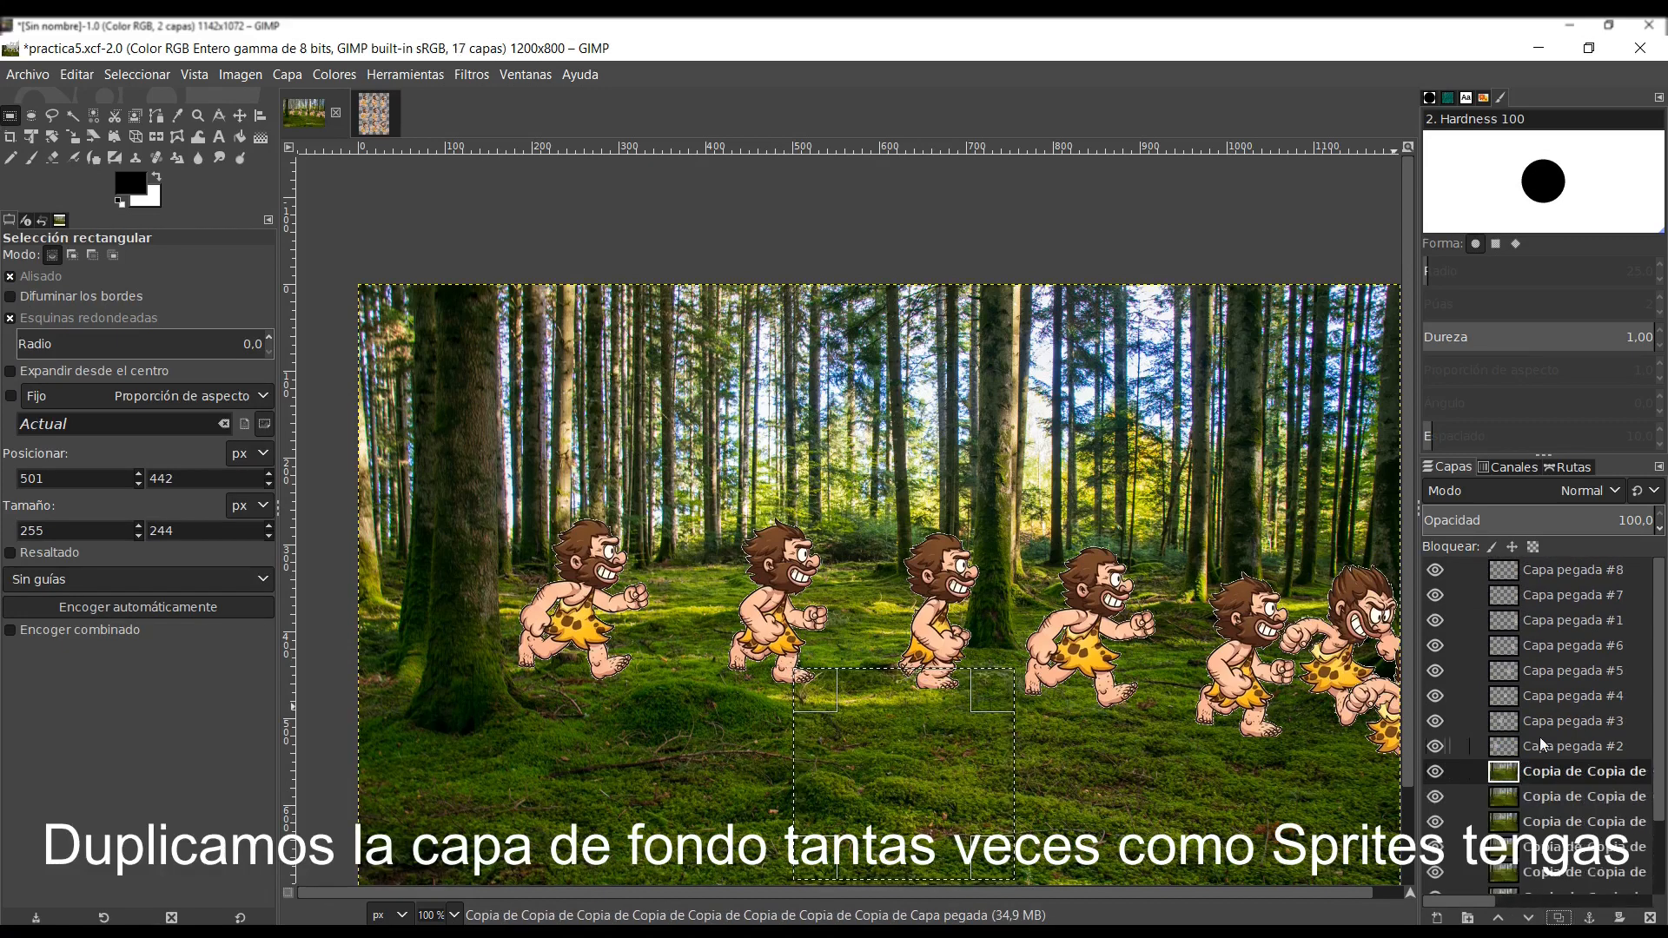
# - Merge the first caveman, Capa pegada #2, down onto the background copy beneath it and rename the merged layer sprite1
pyautogui.click(1540, 748)
pyautogui.rightClick(1543, 749)
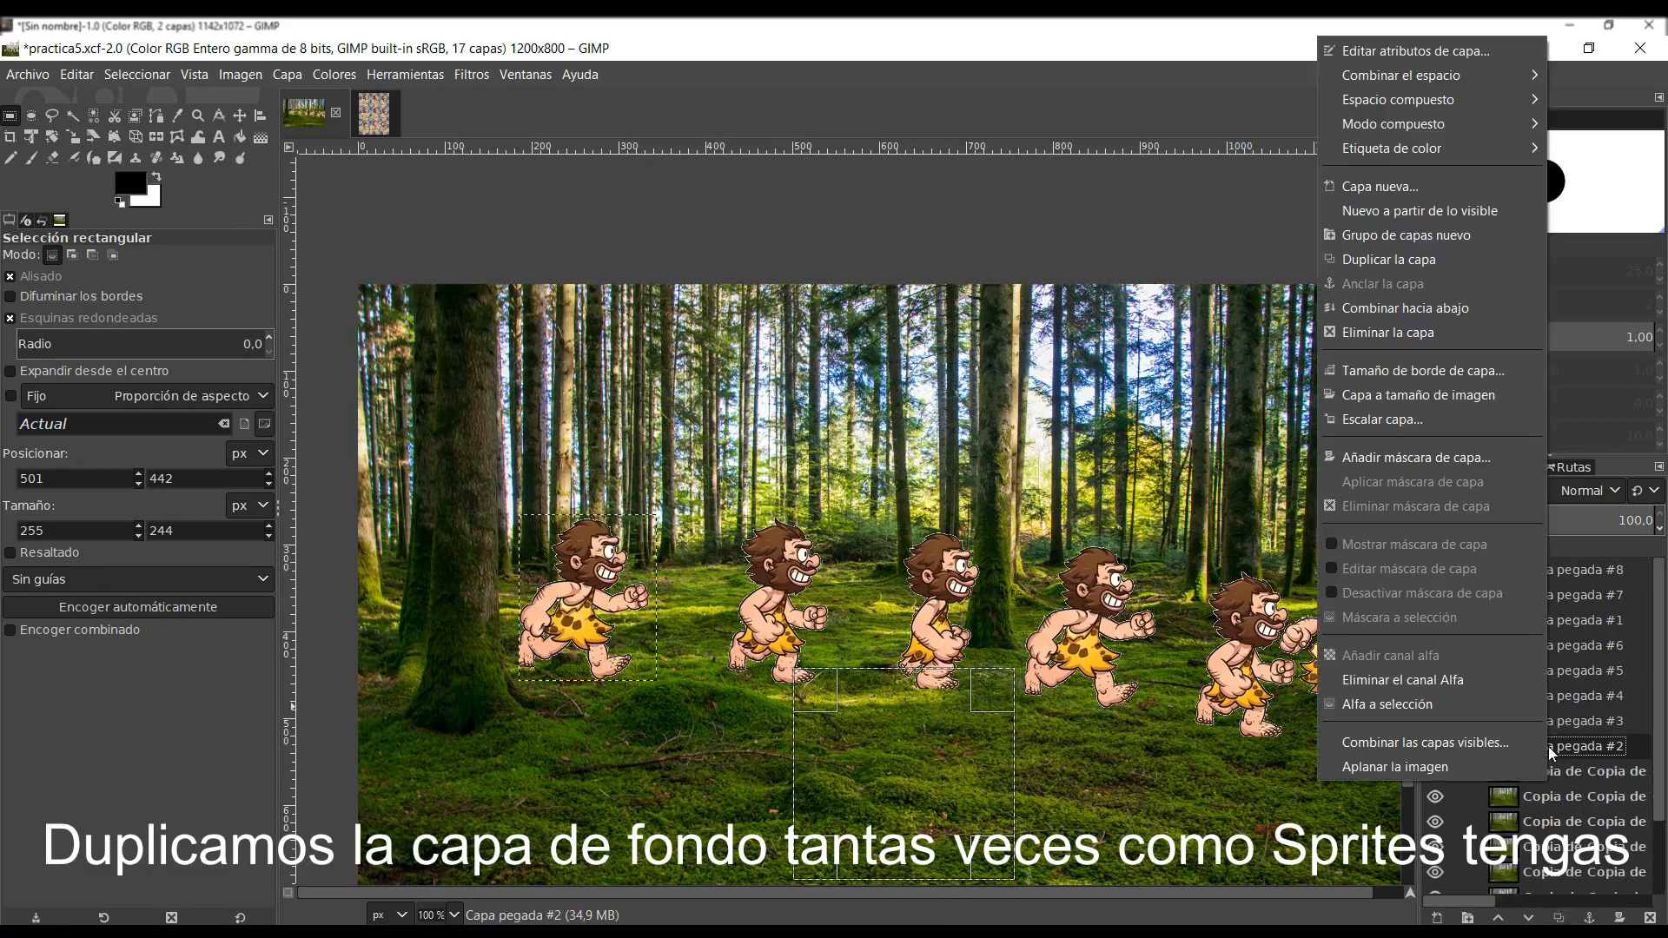
pyautogui.click(1429, 308)
pyautogui.doubleClick(1551, 726)
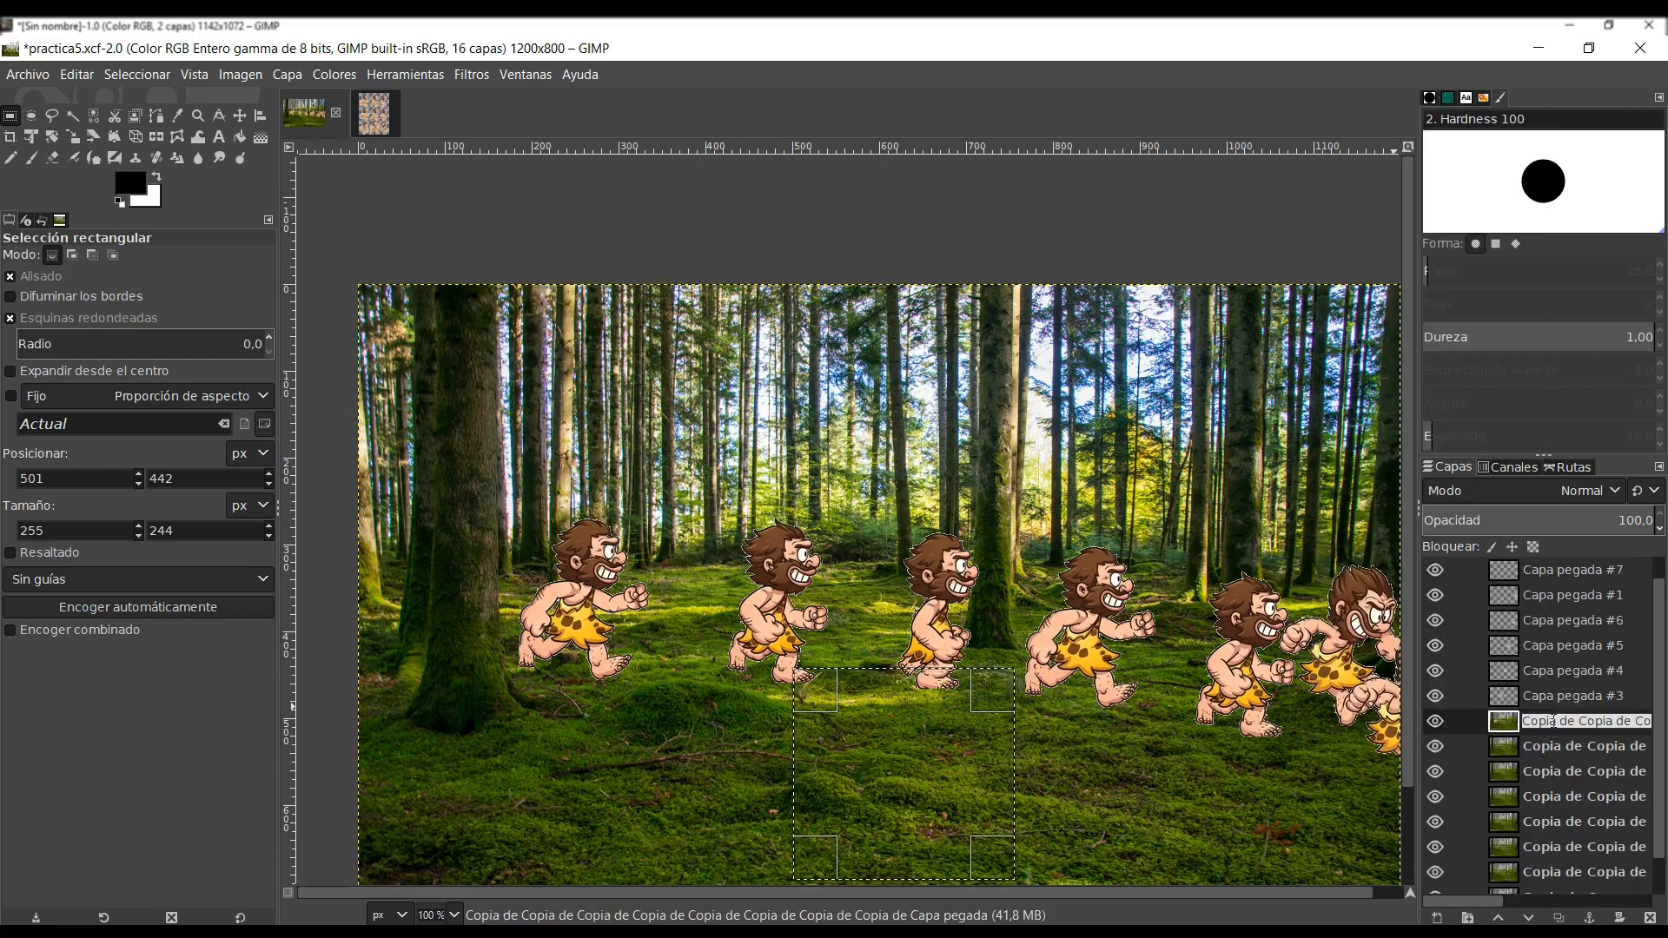
pyautogui.write('spri')
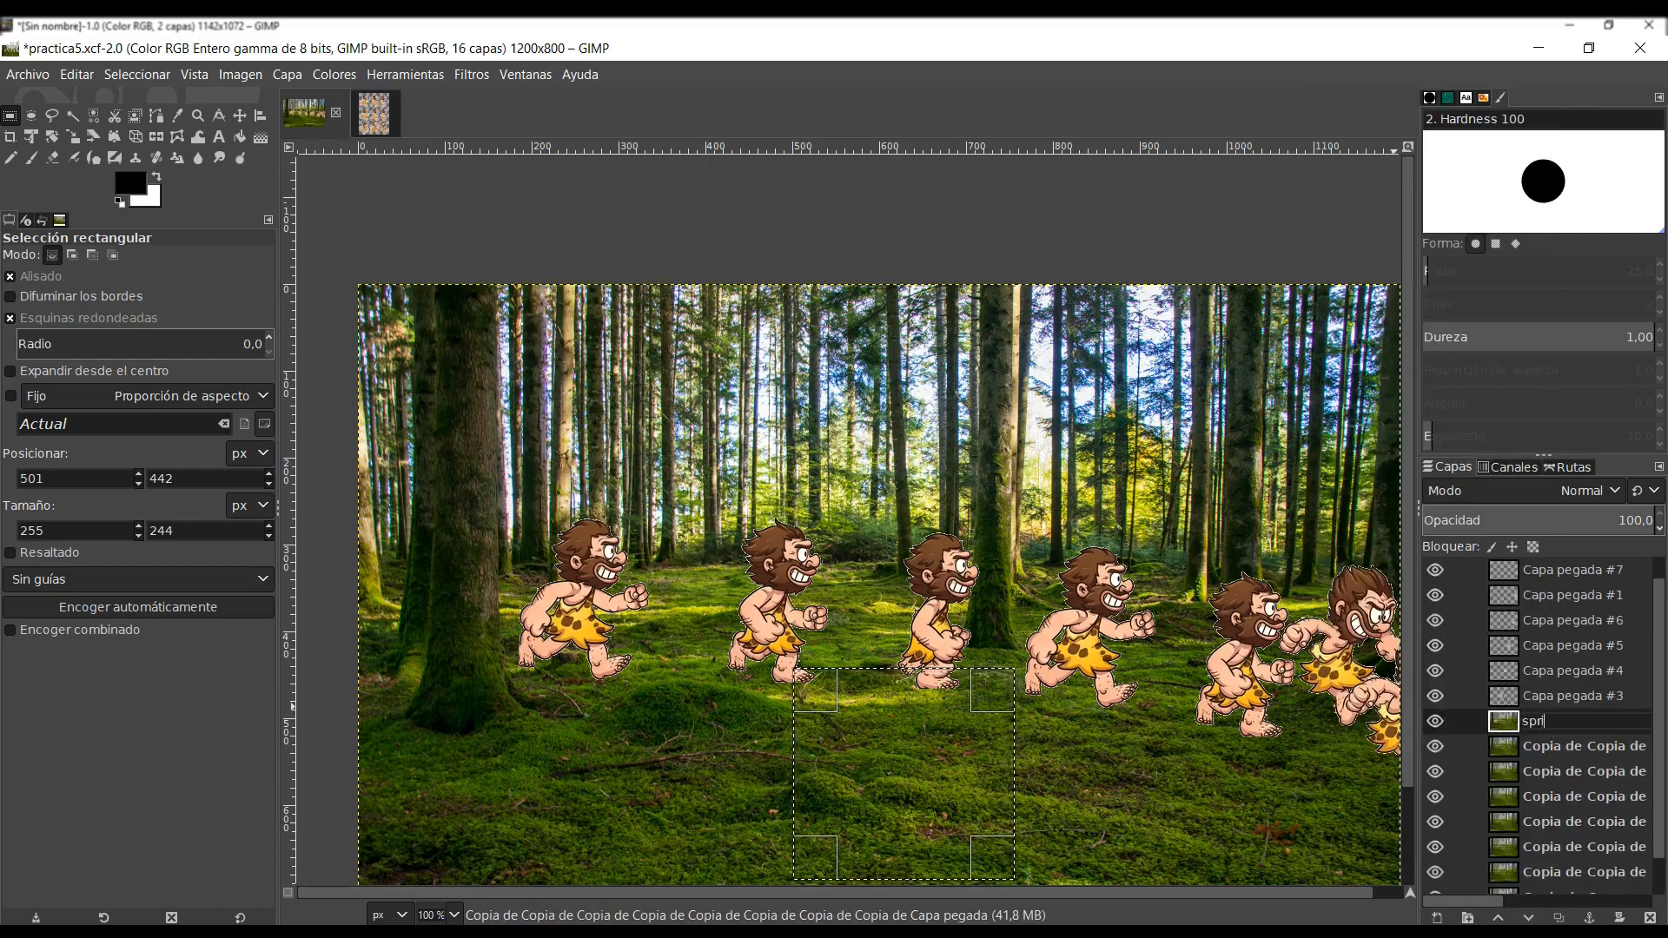
pyautogui.write('te')
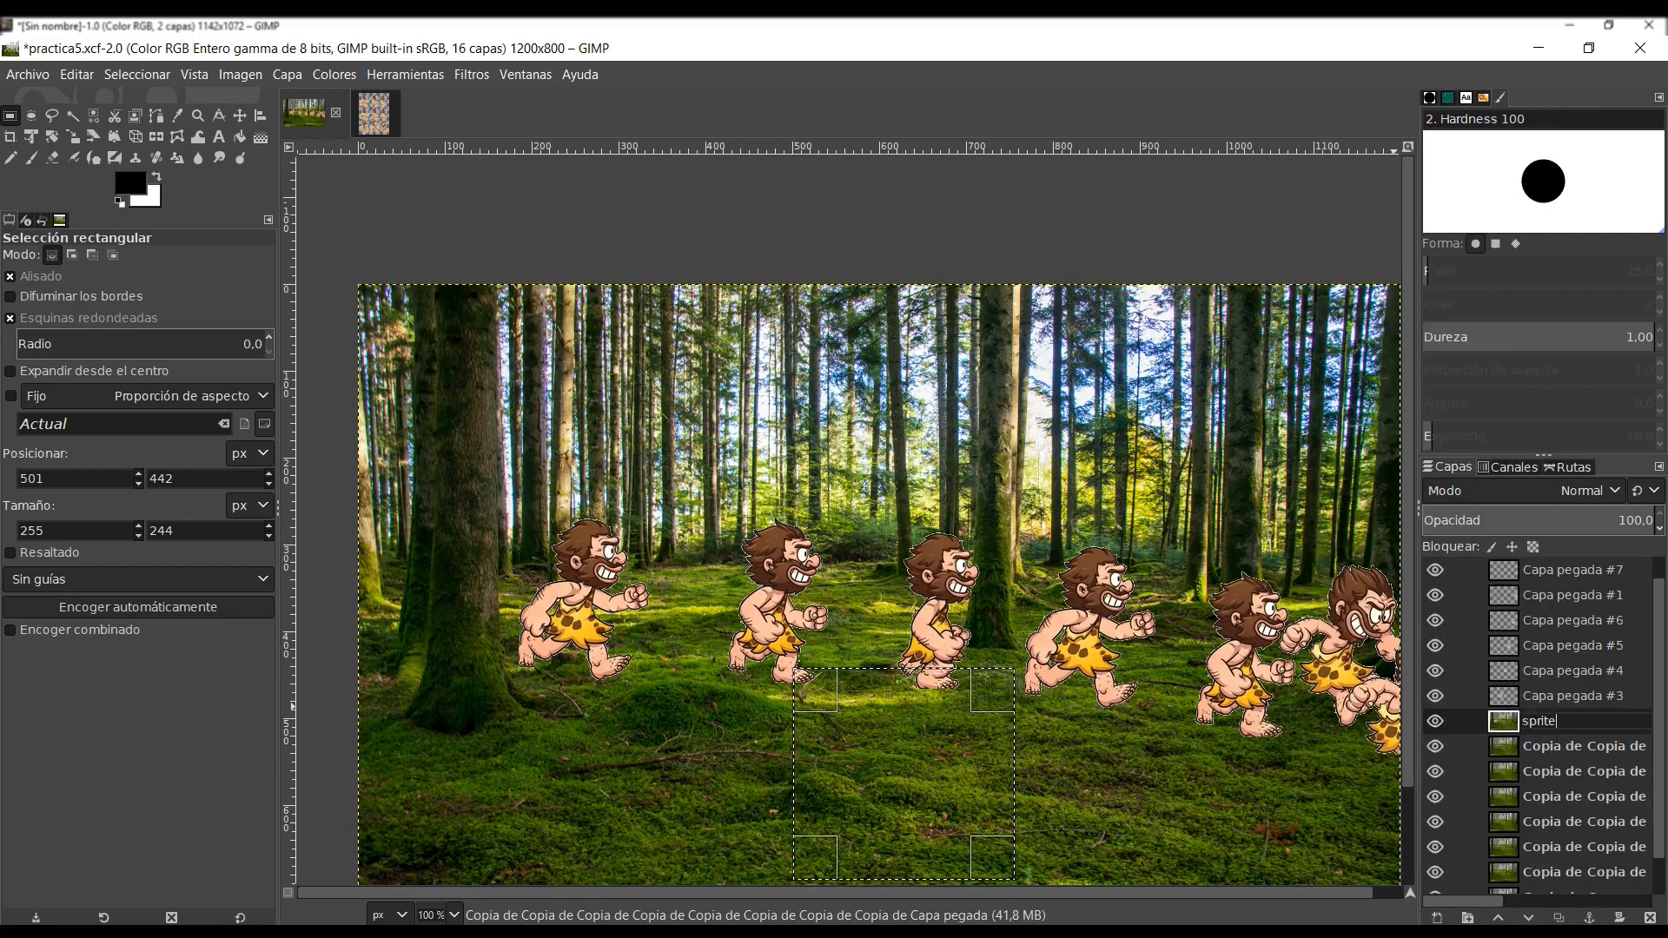
pyautogui.write('1')
pyautogui.press('Return')
# - Raise the next background copy beneath Capa pegada #3, merge that caveman down onto it, and rename the result sprite2
pyautogui.click(1564, 746)
pyautogui.click(1497, 918)
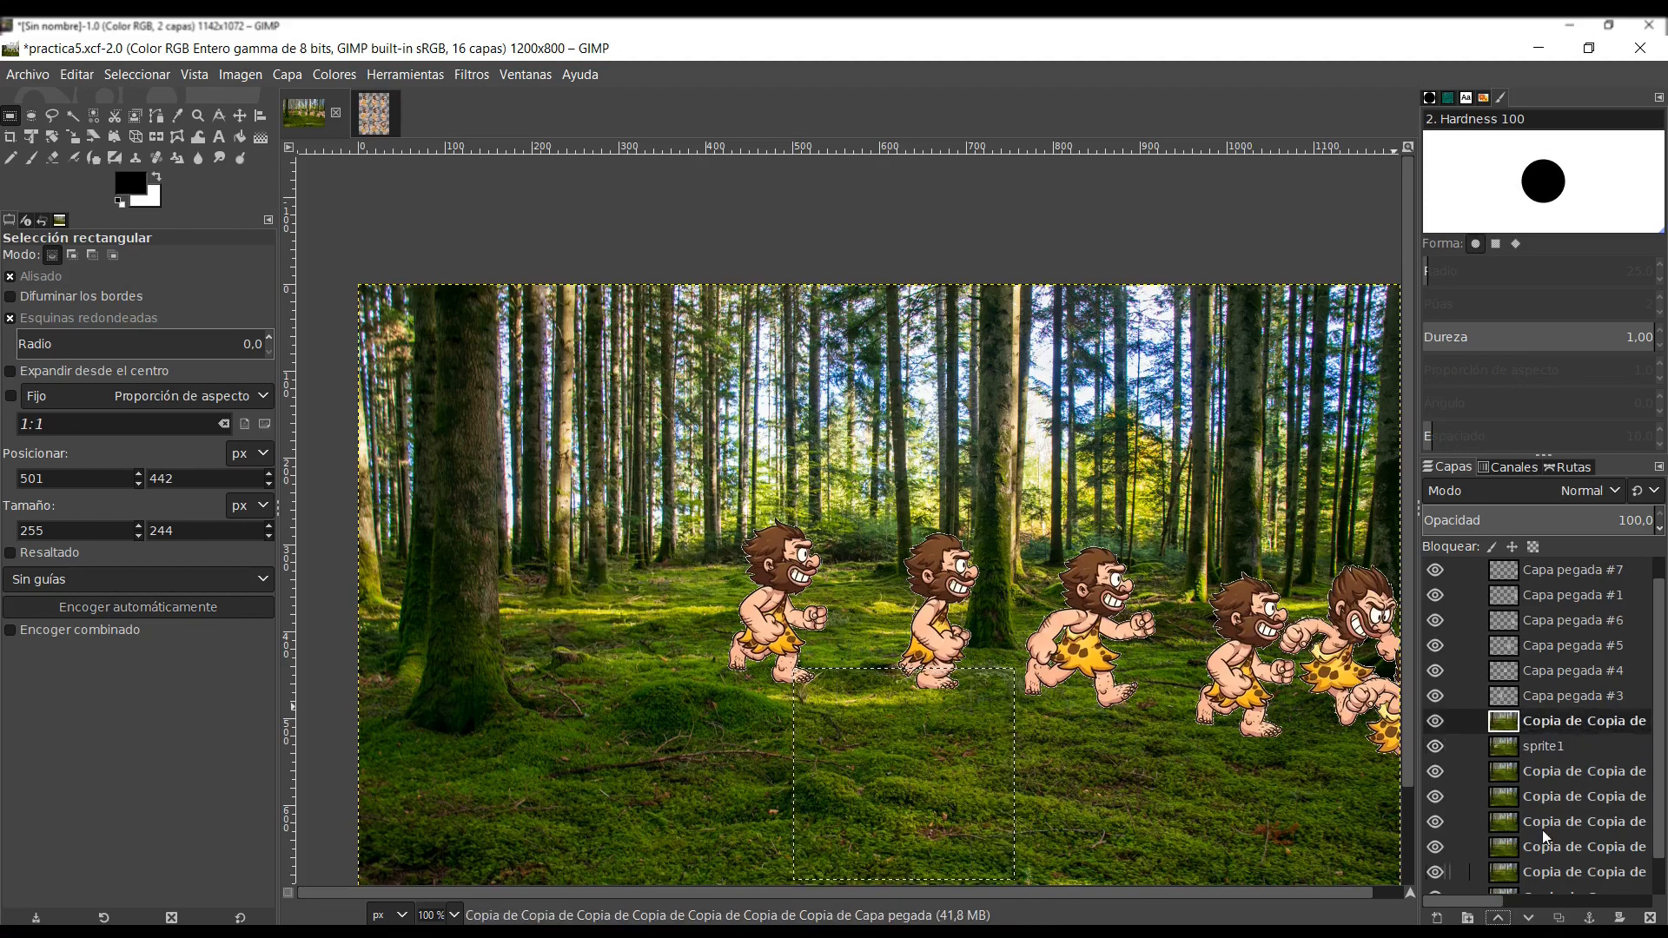
pyautogui.click(1567, 694)
pyautogui.rightClick(1567, 689)
pyautogui.click(1424, 307)
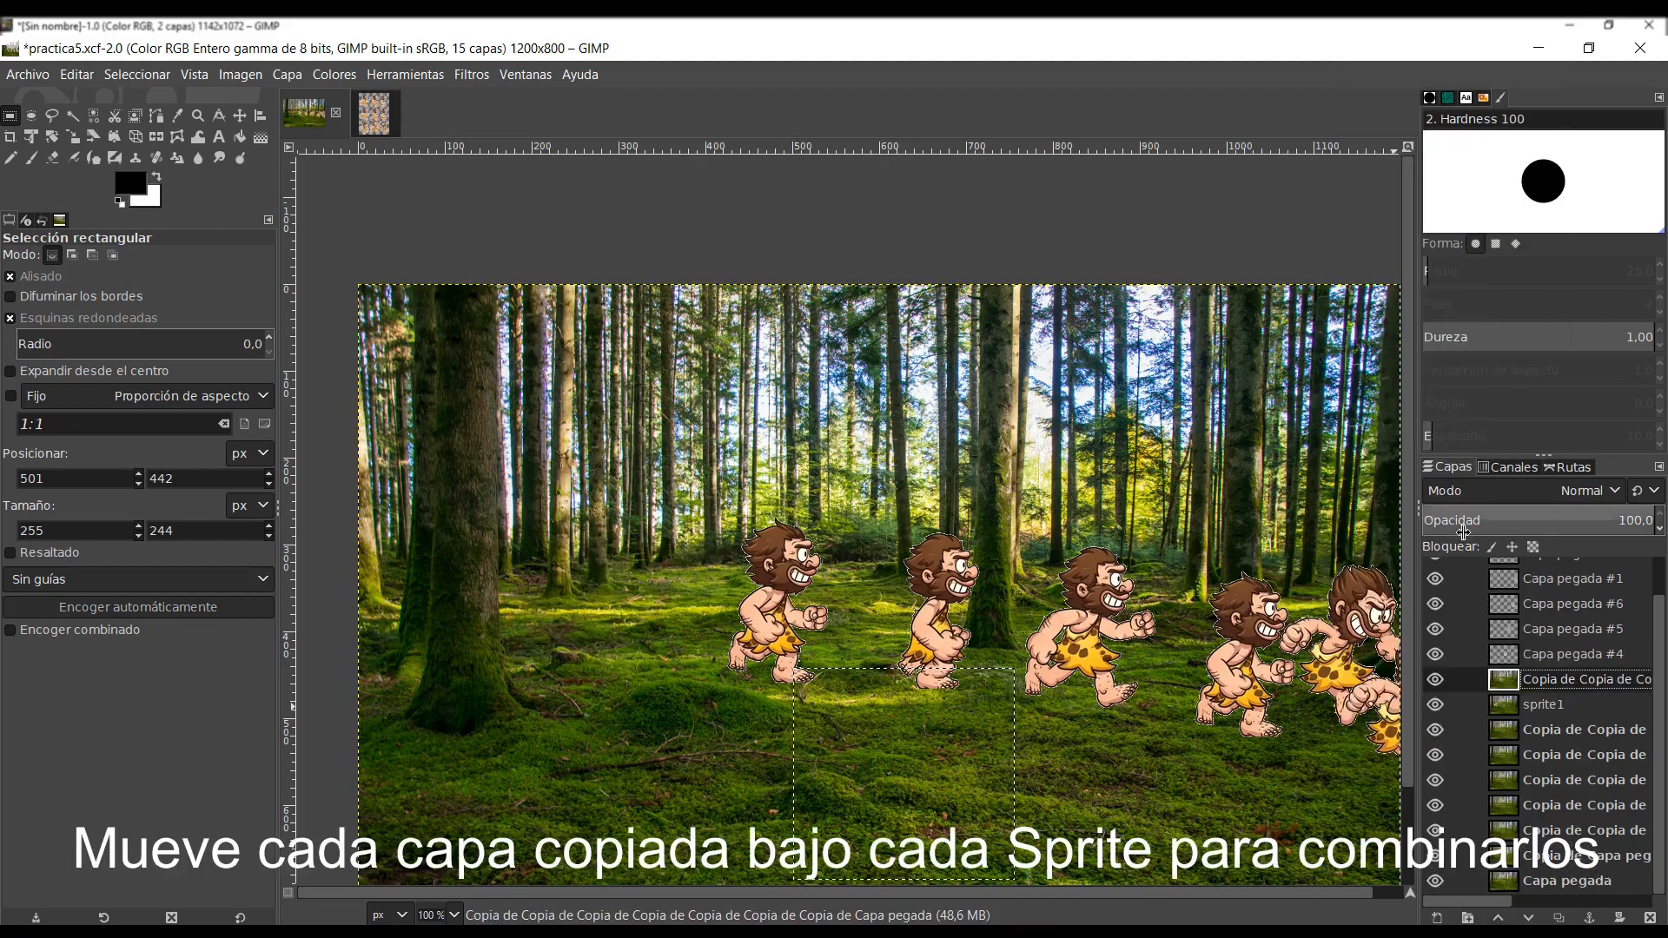
pyautogui.doubleClick(1553, 678)
pyautogui.write('sprite2')
pyautogui.press('Return')
# - Raise the next background copy beneath Capa pegada #4, merge that caveman down onto it, and rename the result sprite3
pyautogui.moveTo(1555, 730); pyautogui.dragTo(1556, 685)
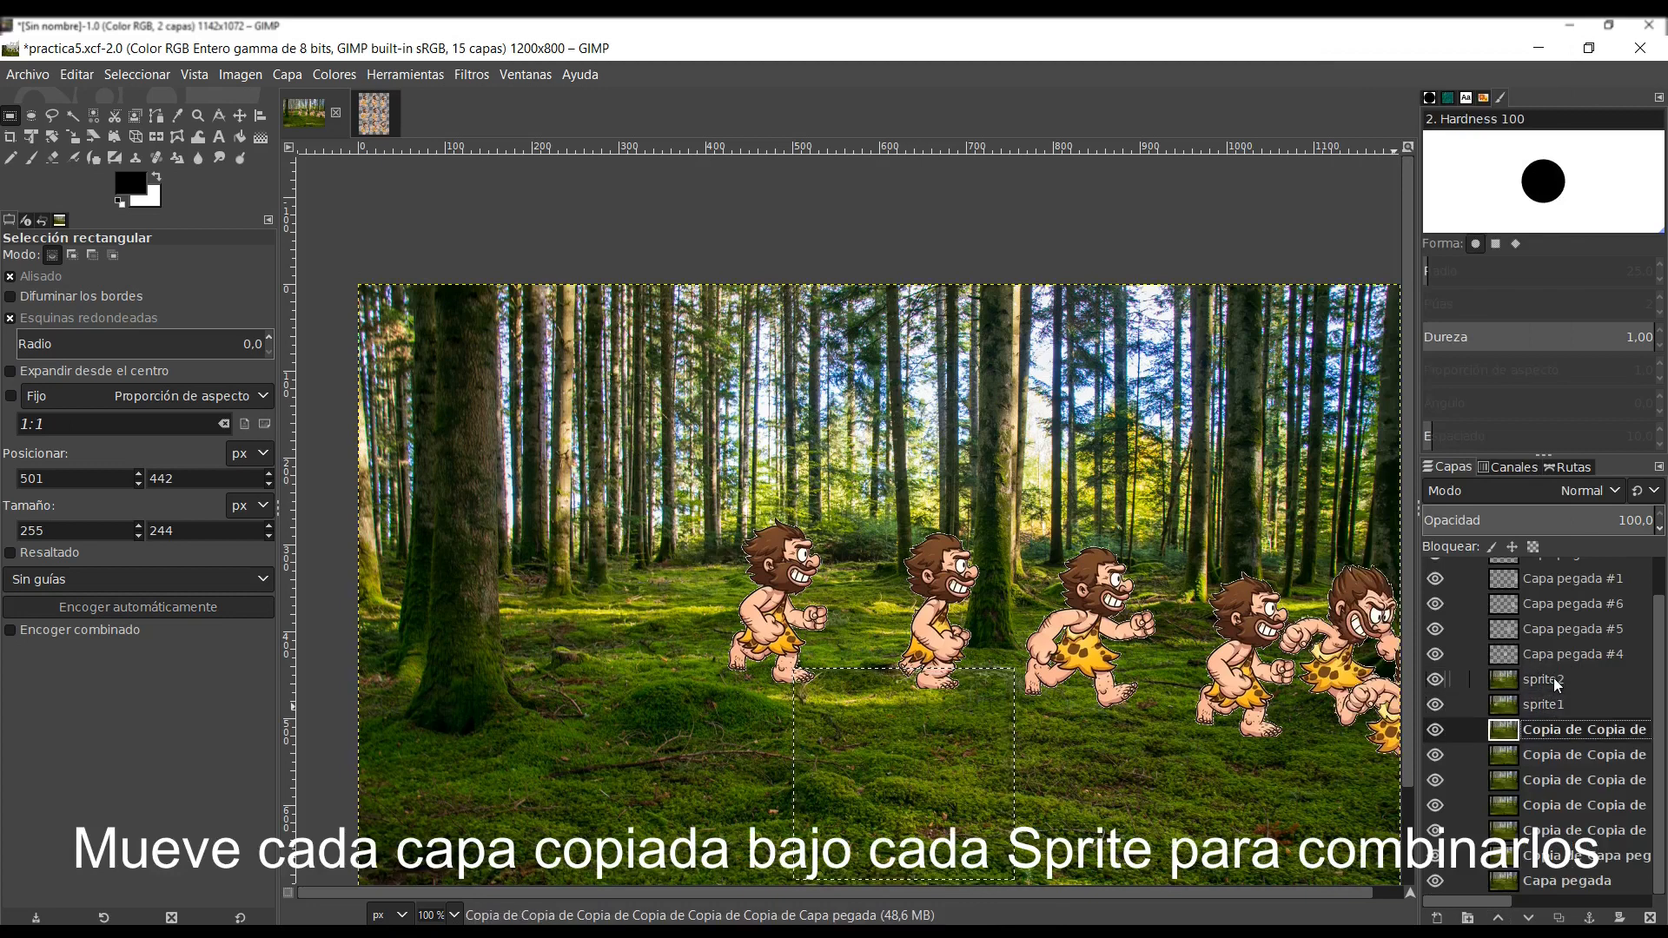
pyautogui.click(1500, 915)
pyautogui.click(1501, 915)
pyautogui.rightClick(1540, 658)
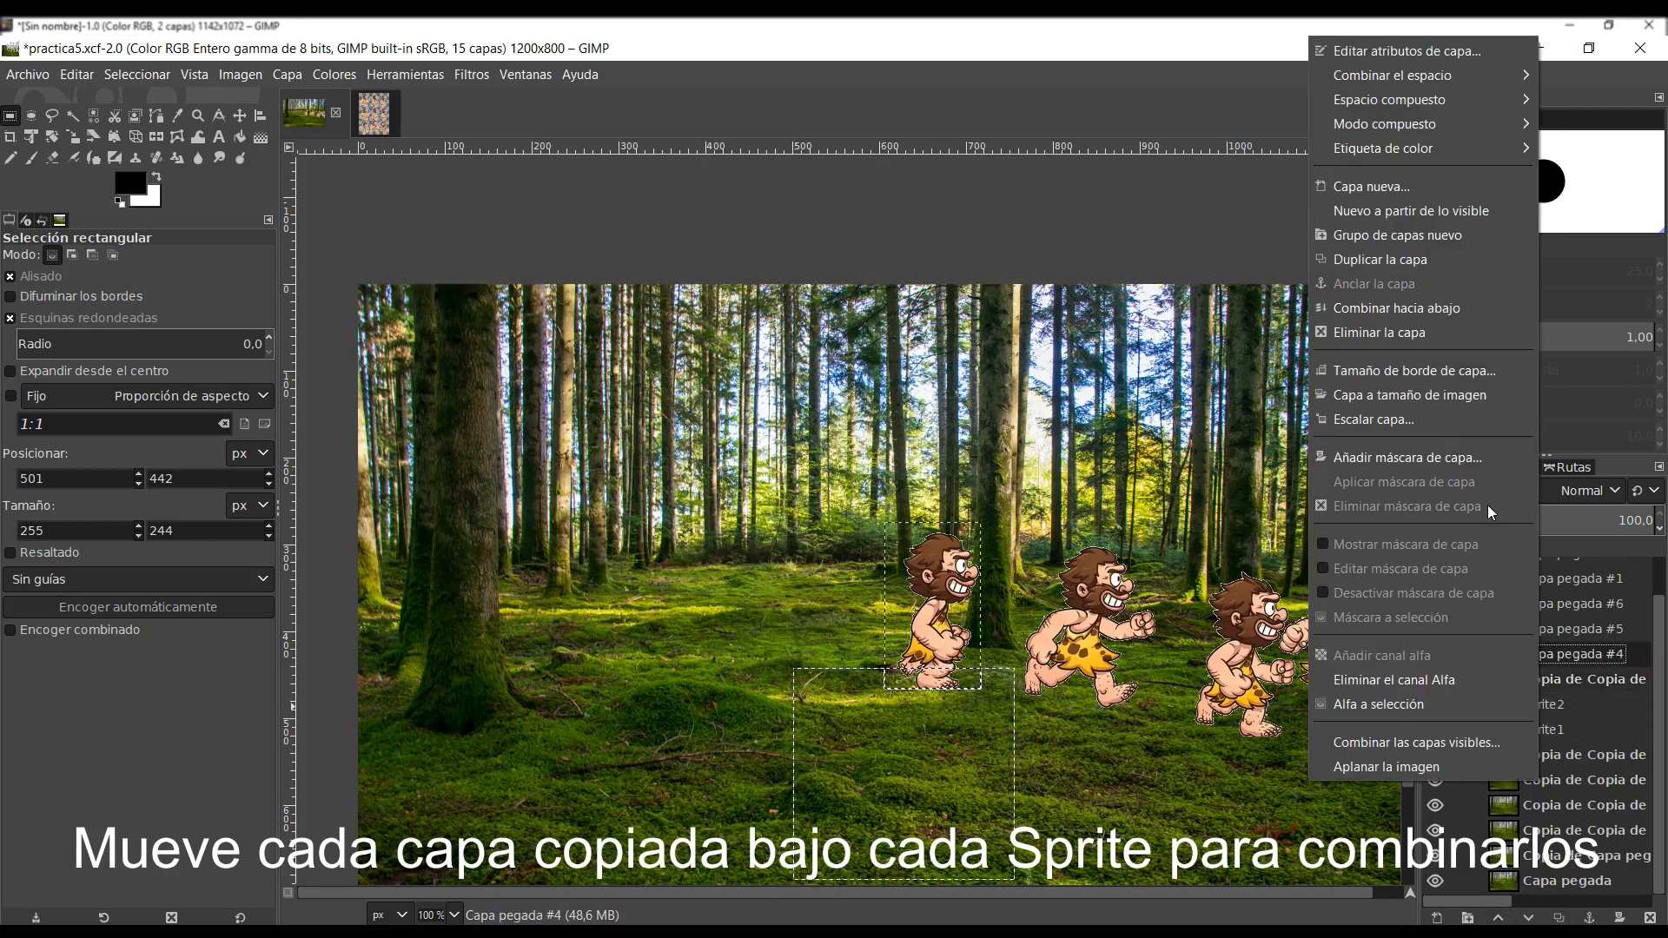
pyautogui.click(1421, 308)
pyautogui.doubleClick(1572, 678)
pyautogui.write('sprite')
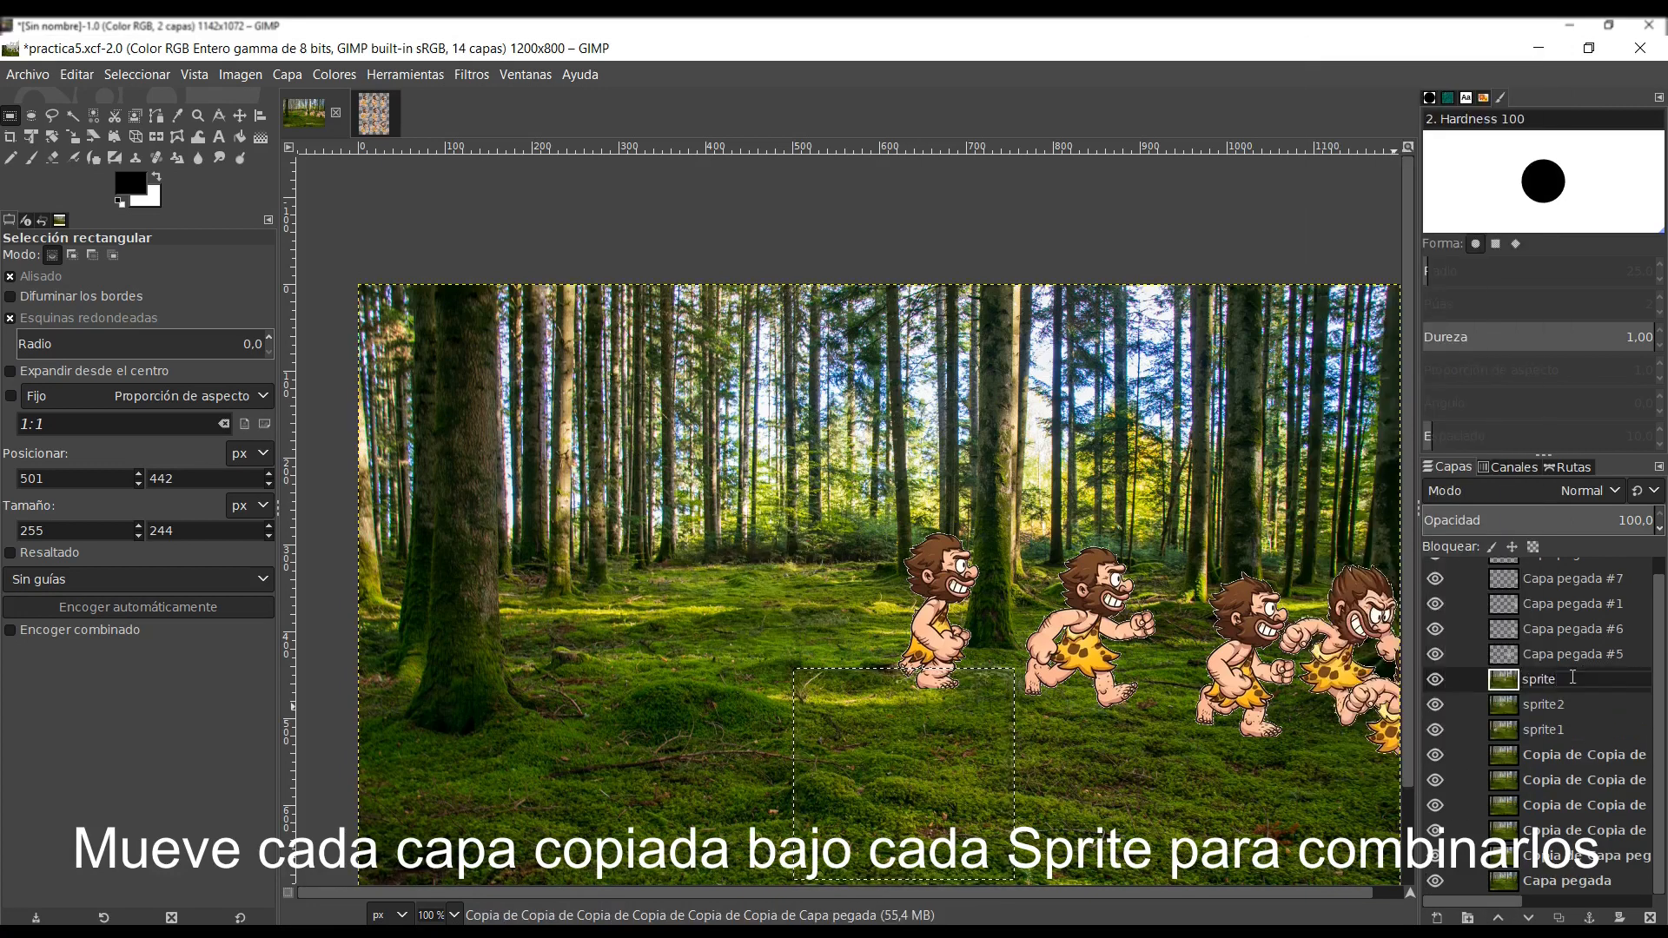
pyautogui.write('3')
pyautogui.press('Return')
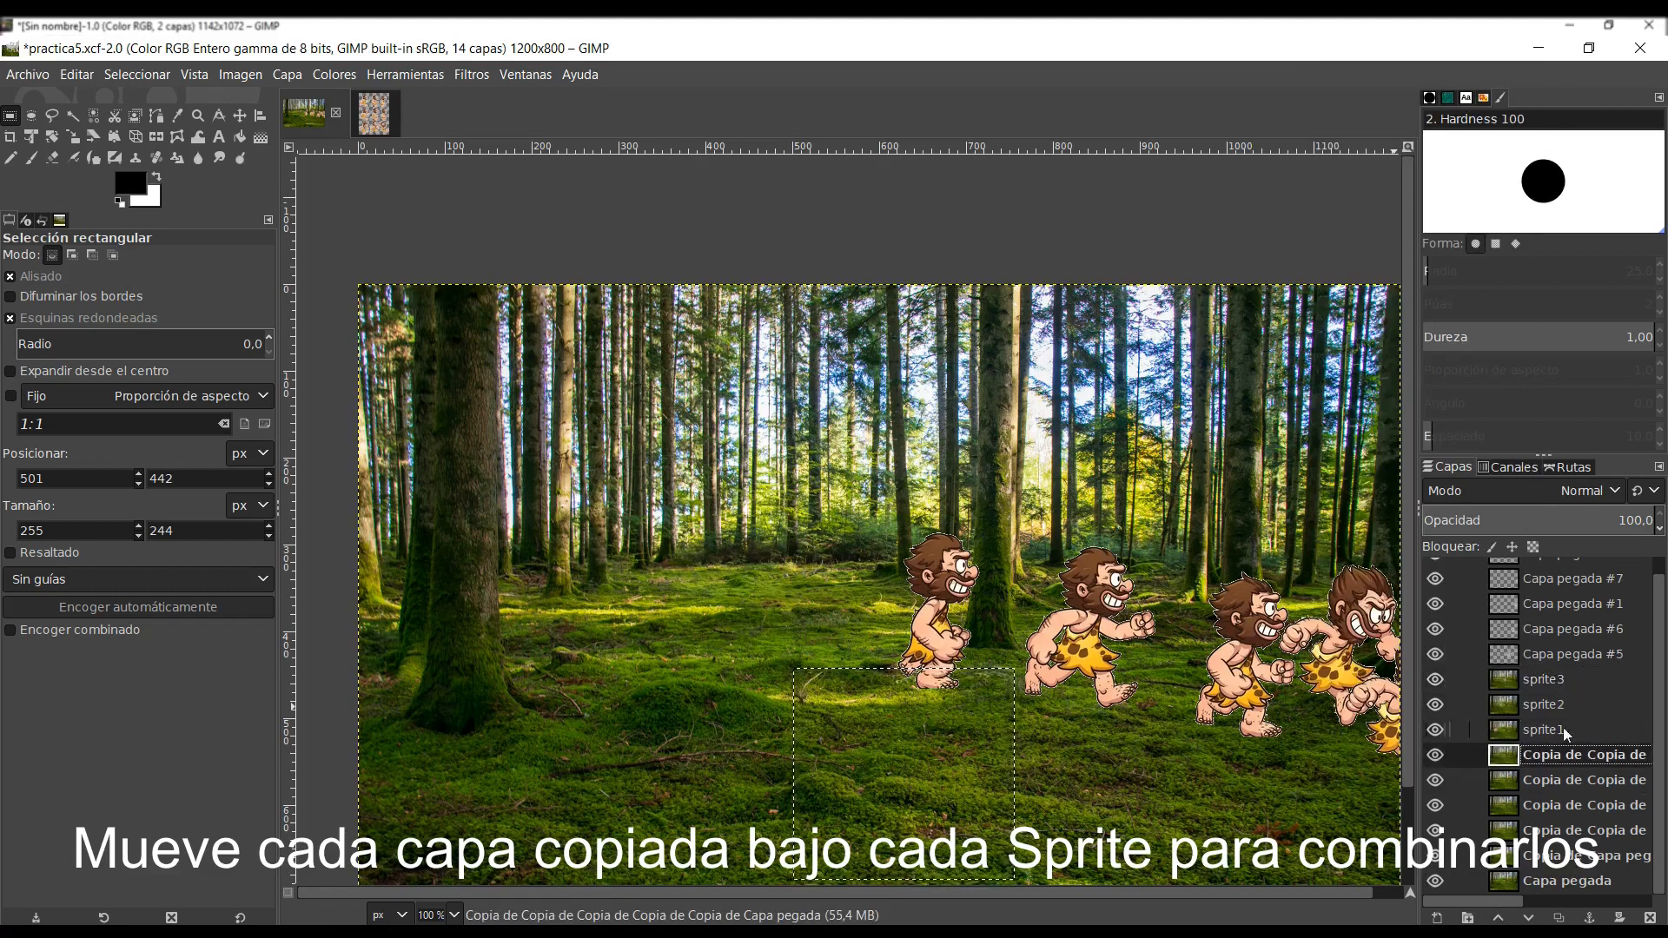
# - Raise the next background copy beneath Capa pegada #5, merge that caveman down onto it, and rename the result sprite4
pyautogui.rightClick(1553, 753)
pyautogui.click(1497, 917)
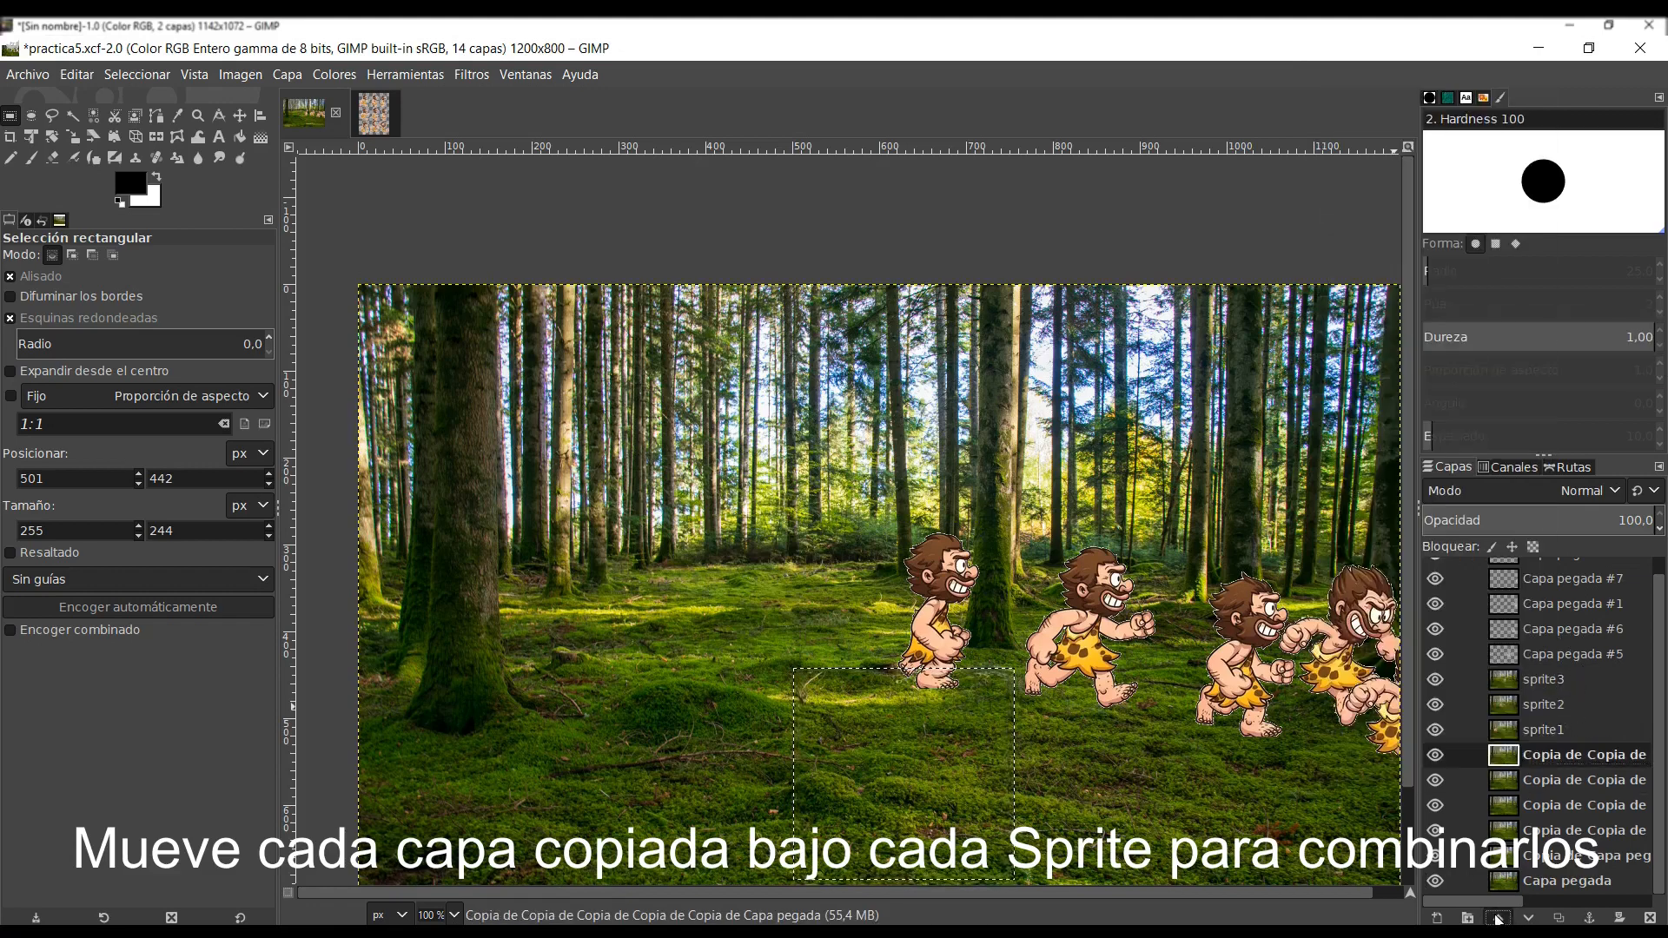
pyautogui.click(1497, 917)
pyautogui.click(1498, 917)
pyautogui.click(1498, 917)
pyautogui.rightClick(1533, 651)
pyautogui.click(1436, 306)
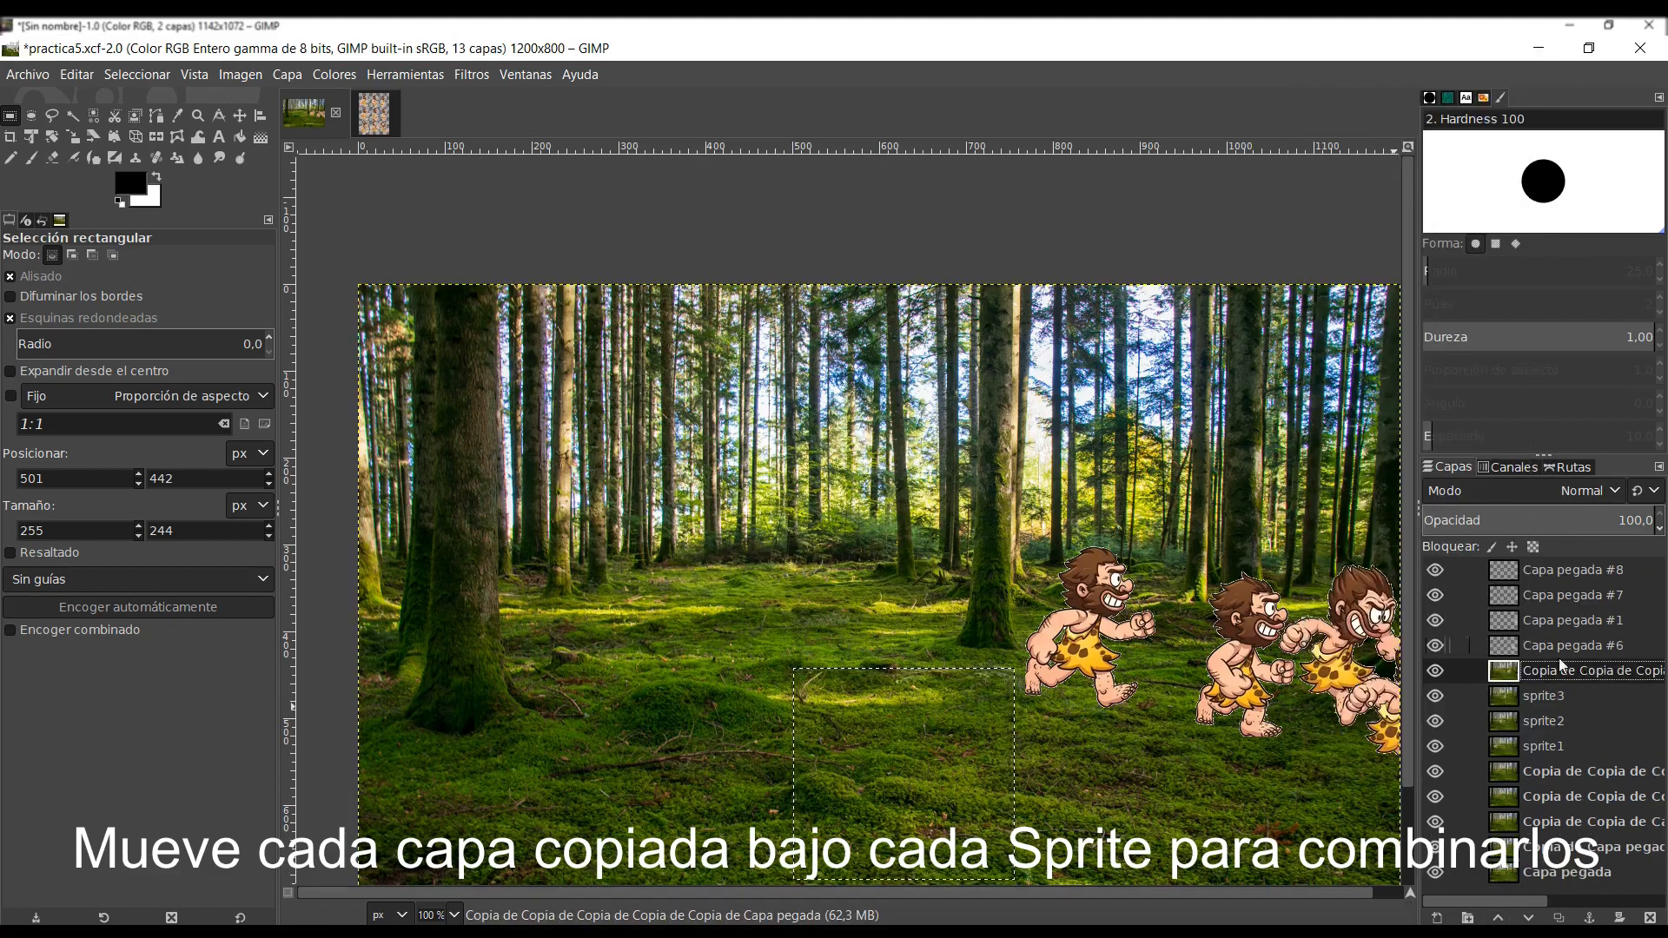
pyautogui.doubleClick(1558, 669)
pyautogui.write('sprite4')
pyautogui.press('Return')
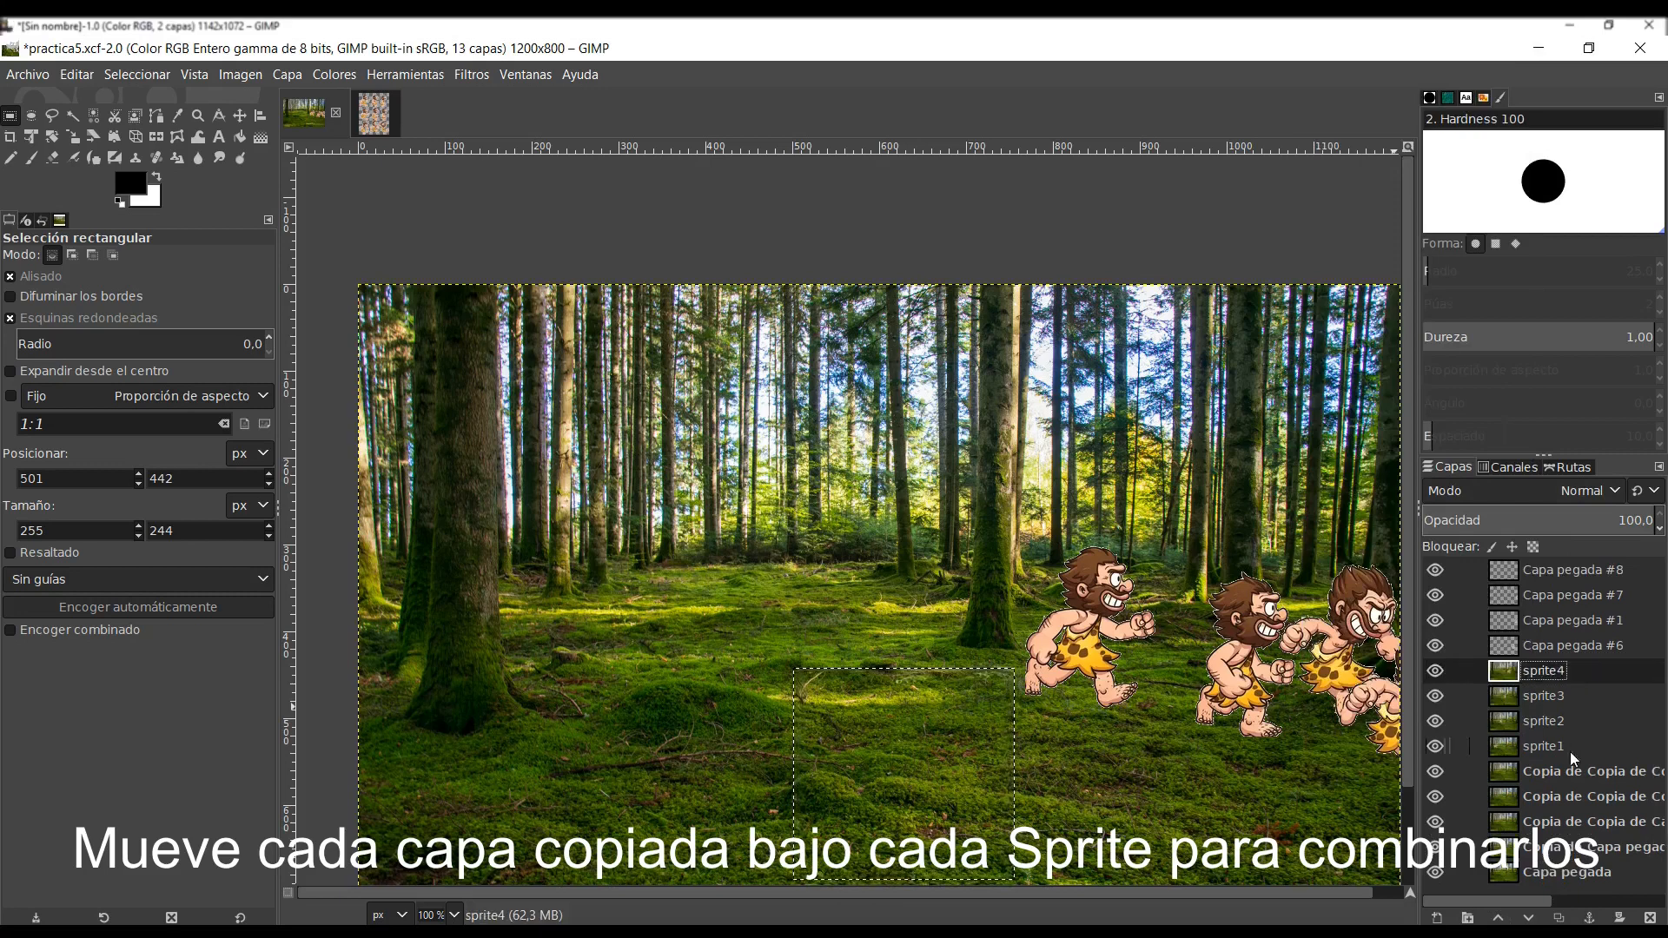
# - Place the next background copy directly beneath Capa pegada #6, merge that caveman down onto it, and rename the result sprite5
pyautogui.click(1570, 770)
pyautogui.click(1498, 917)
pyautogui.click(1497, 918)
pyautogui.click(1498, 917)
pyautogui.click(1497, 917)
pyautogui.click(1497, 917)
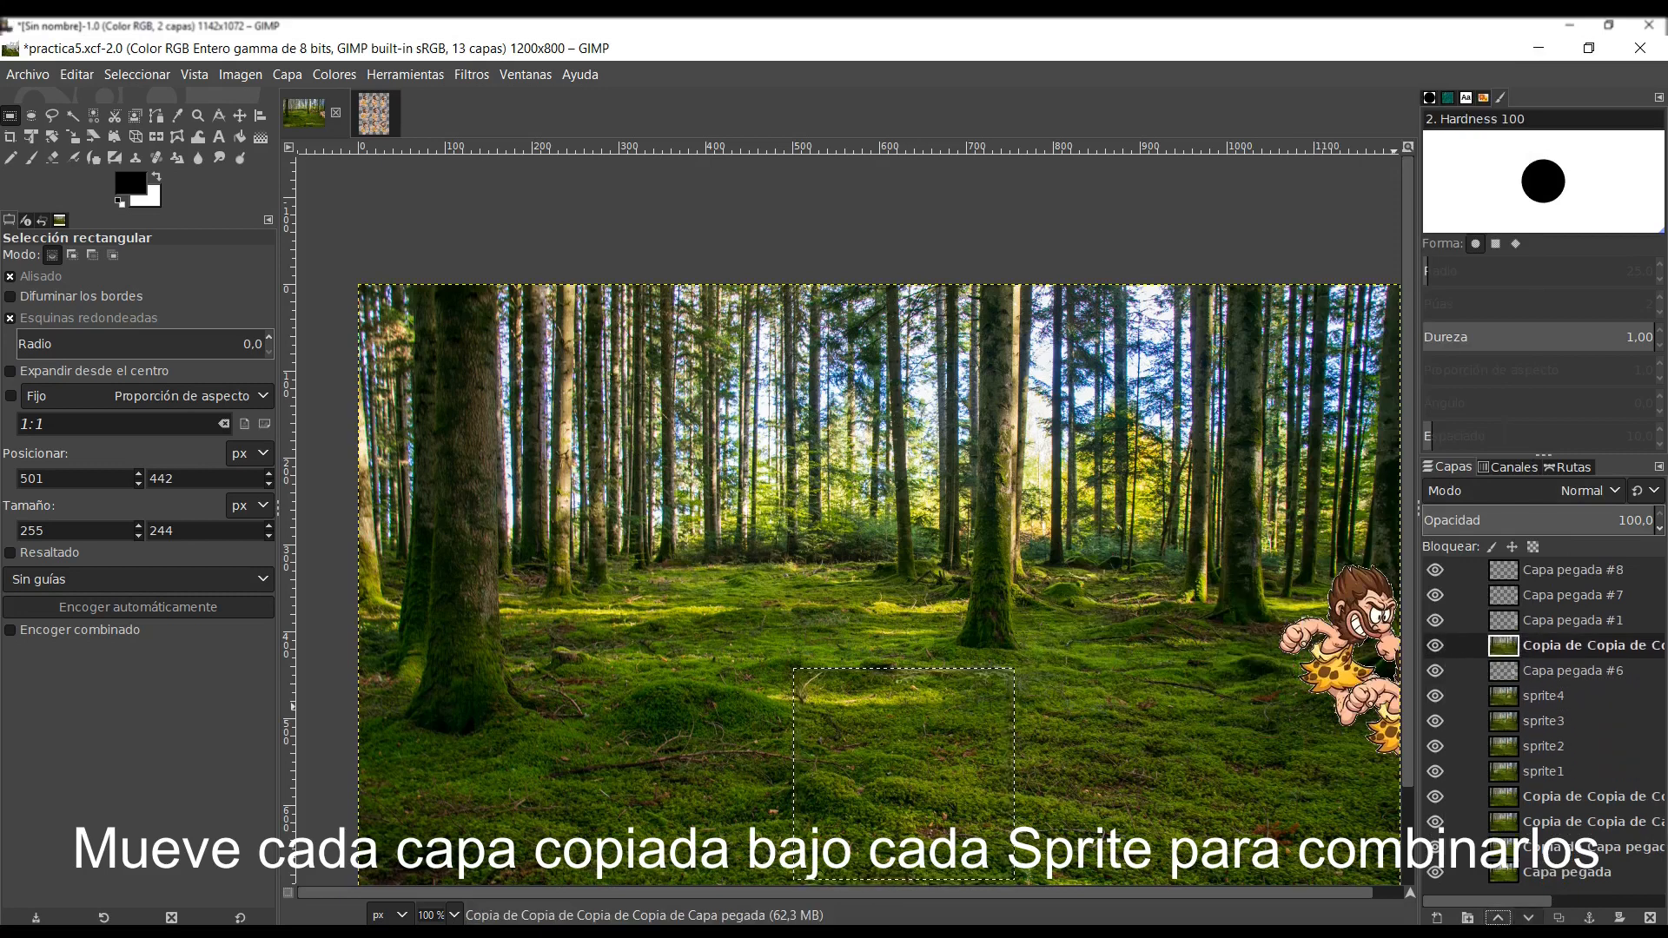
pyautogui.click(1528, 917)
pyautogui.rightClick(1565, 644)
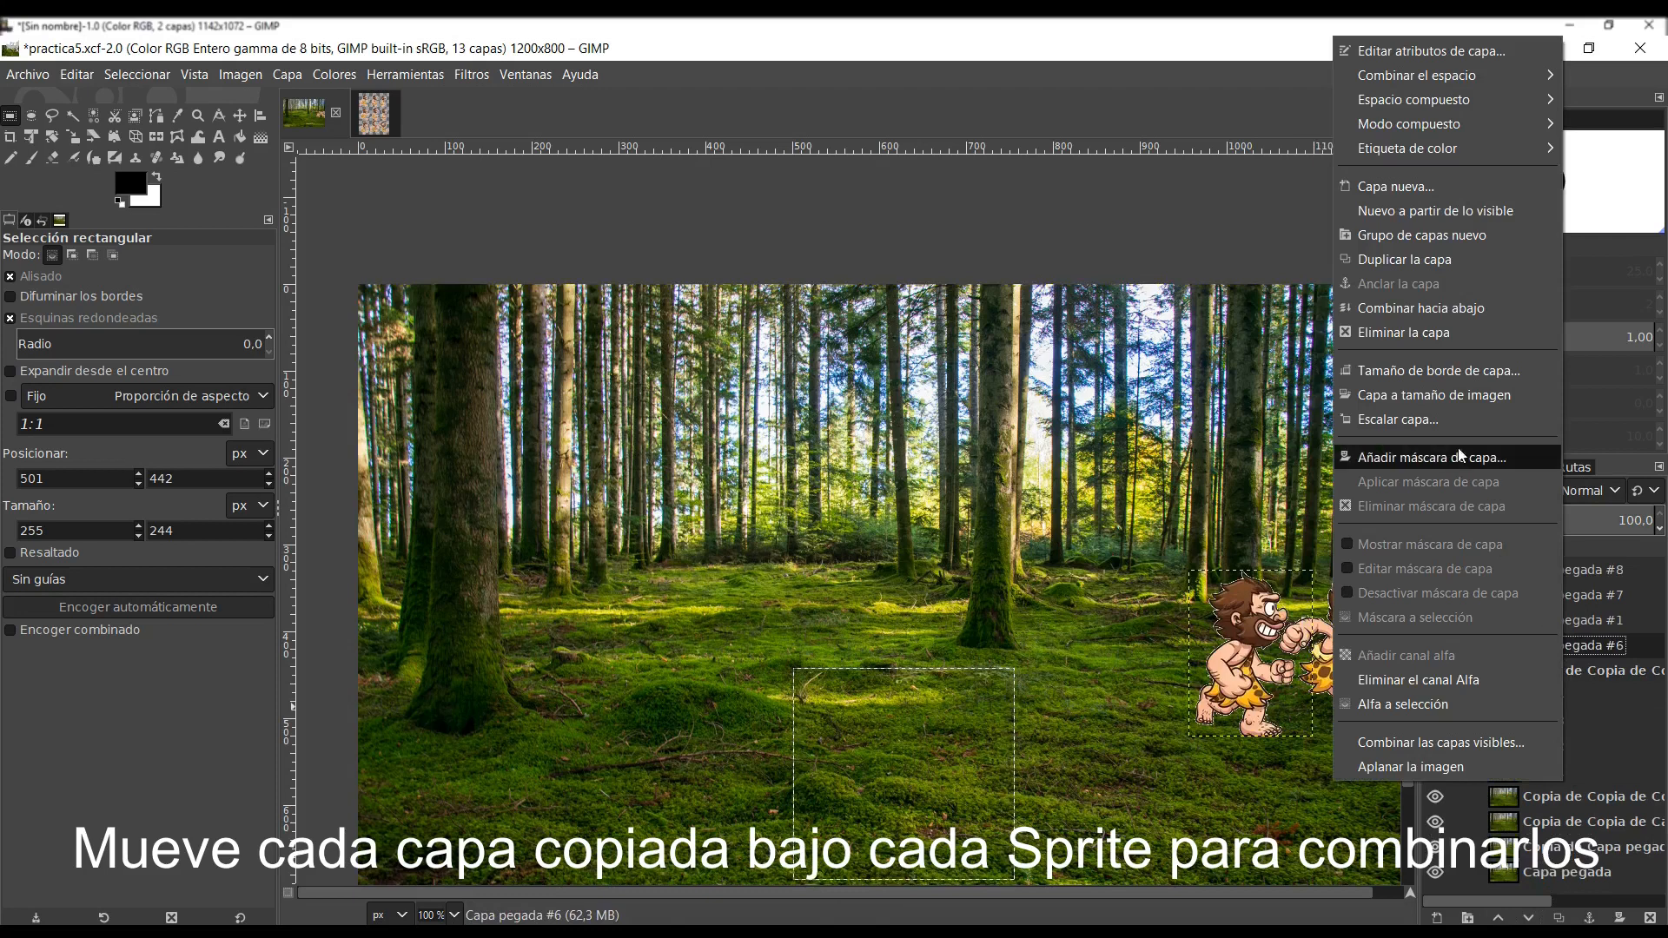
pyautogui.click(1433, 307)
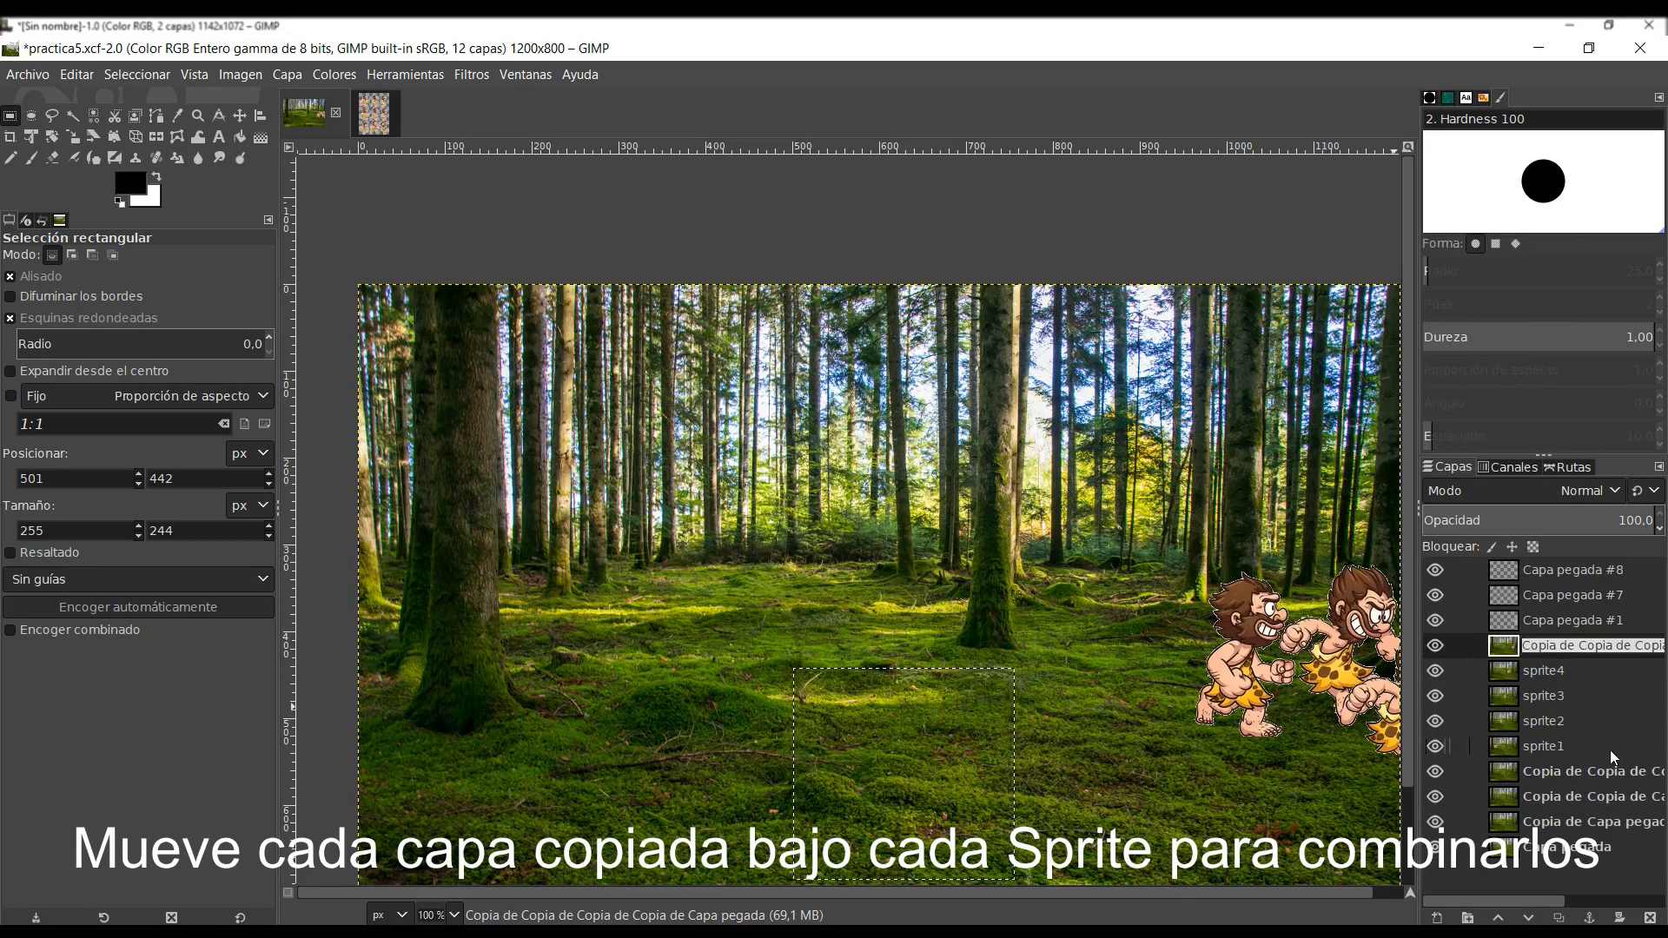
pyautogui.press('BackSpace')
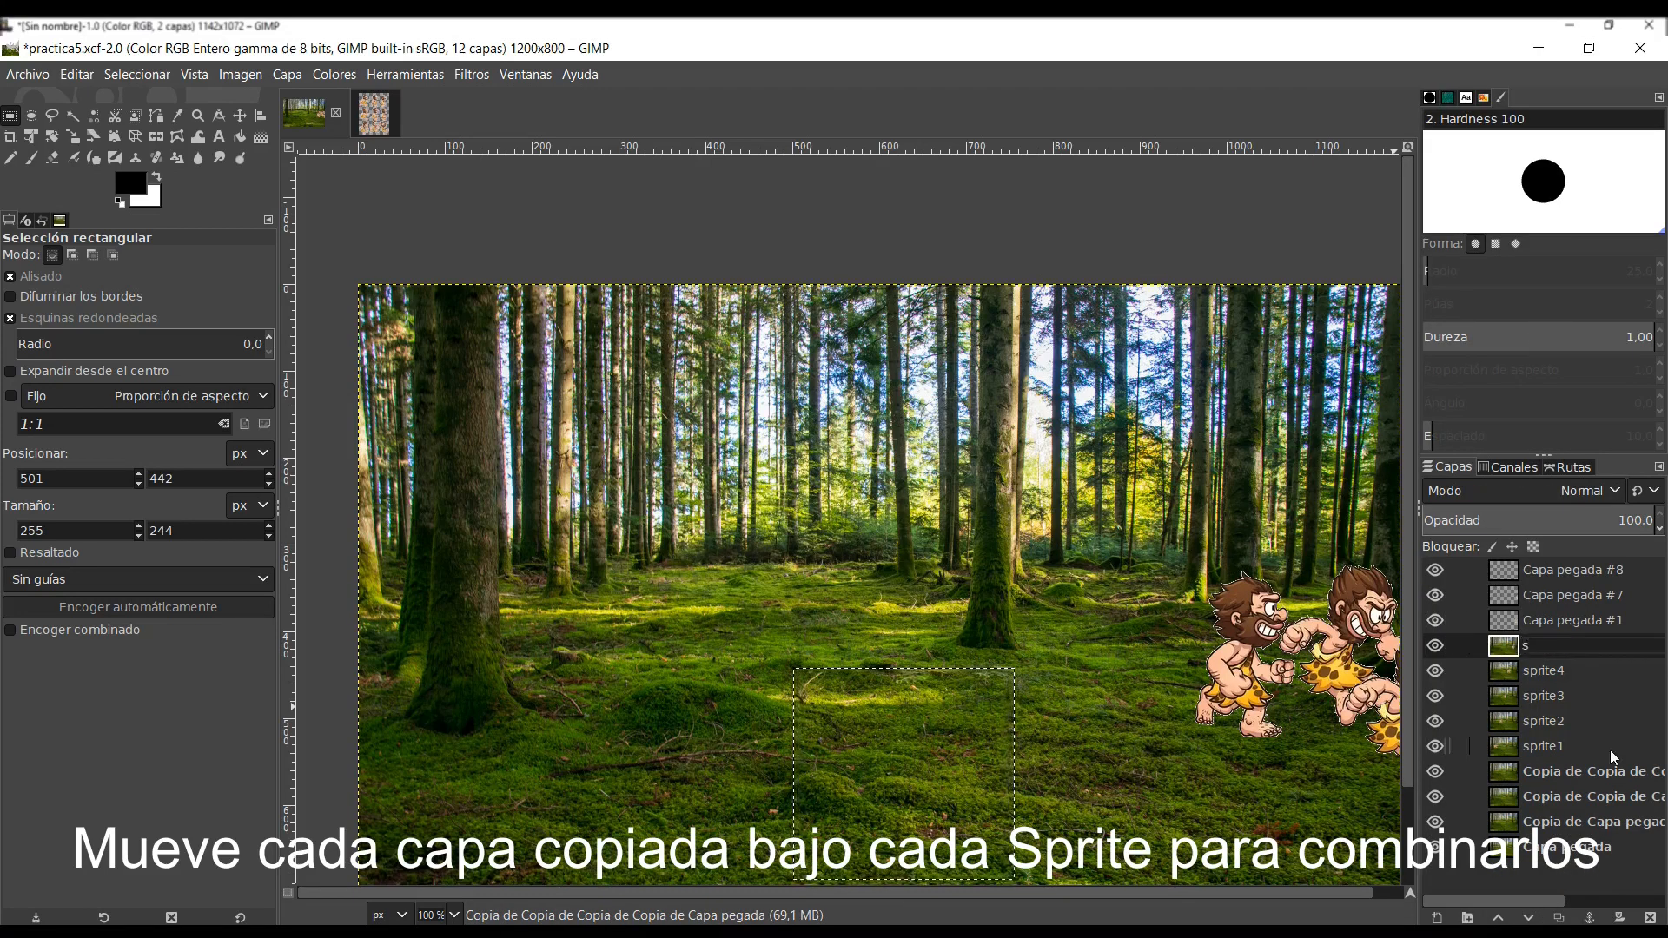
pyautogui.write('sprite5')
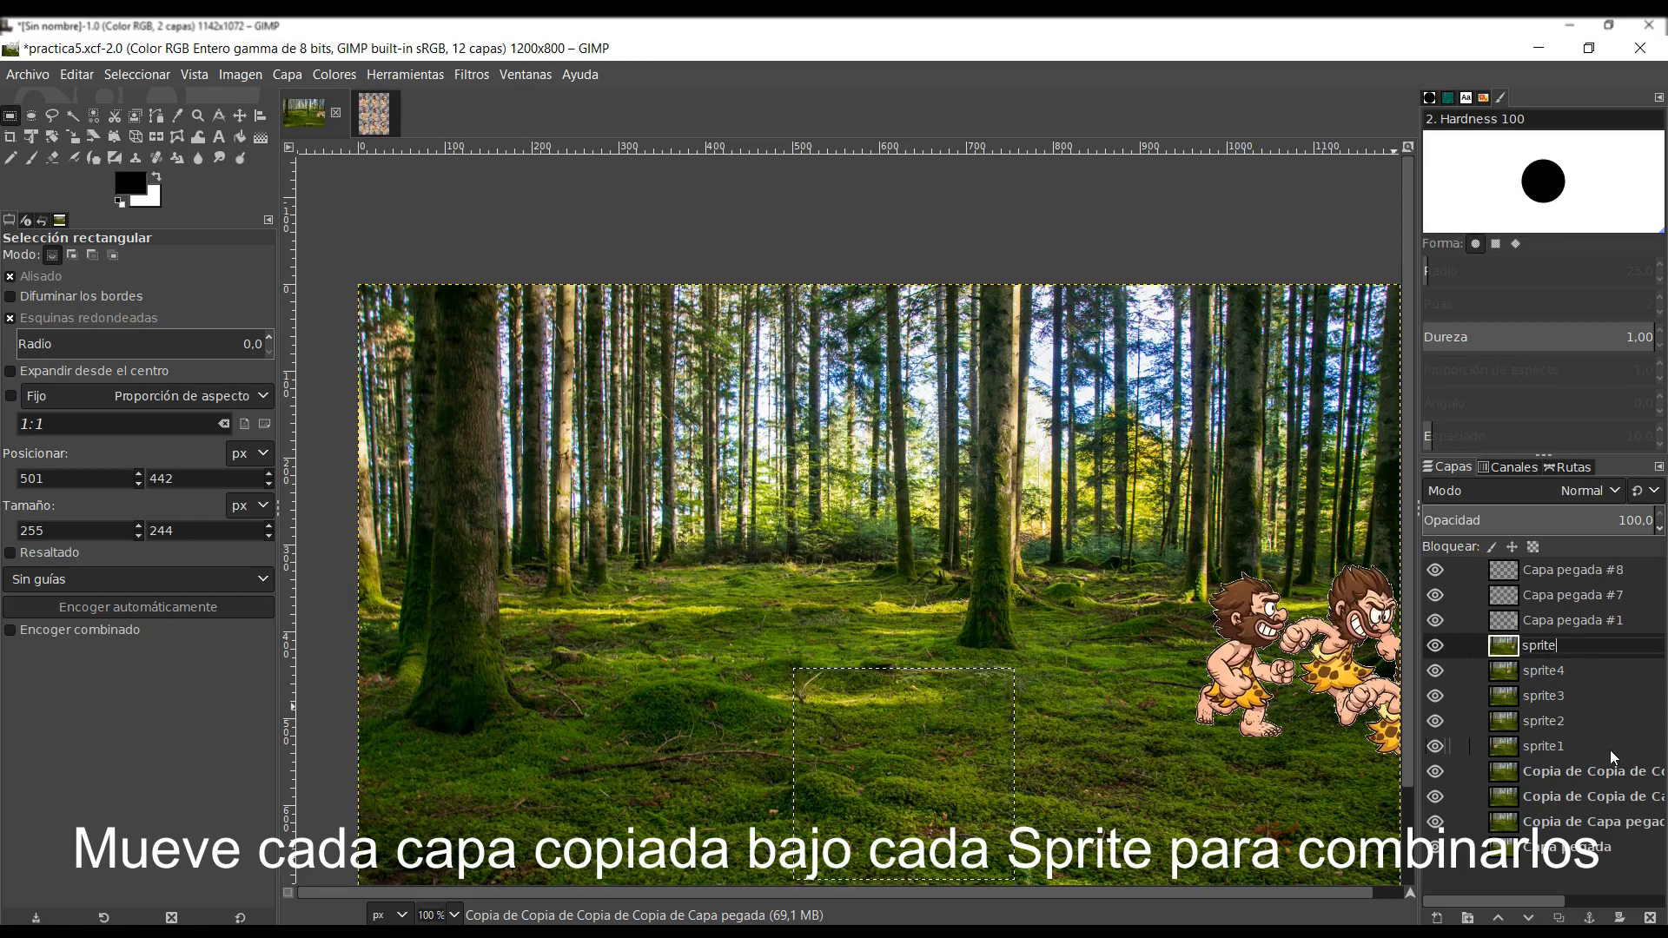
pyautogui.press('Return')
# - Raise the next background copy beneath Capa pegada #1, merge that caveman down onto it, and rename the result sprite6
pyautogui.click(1598, 771)
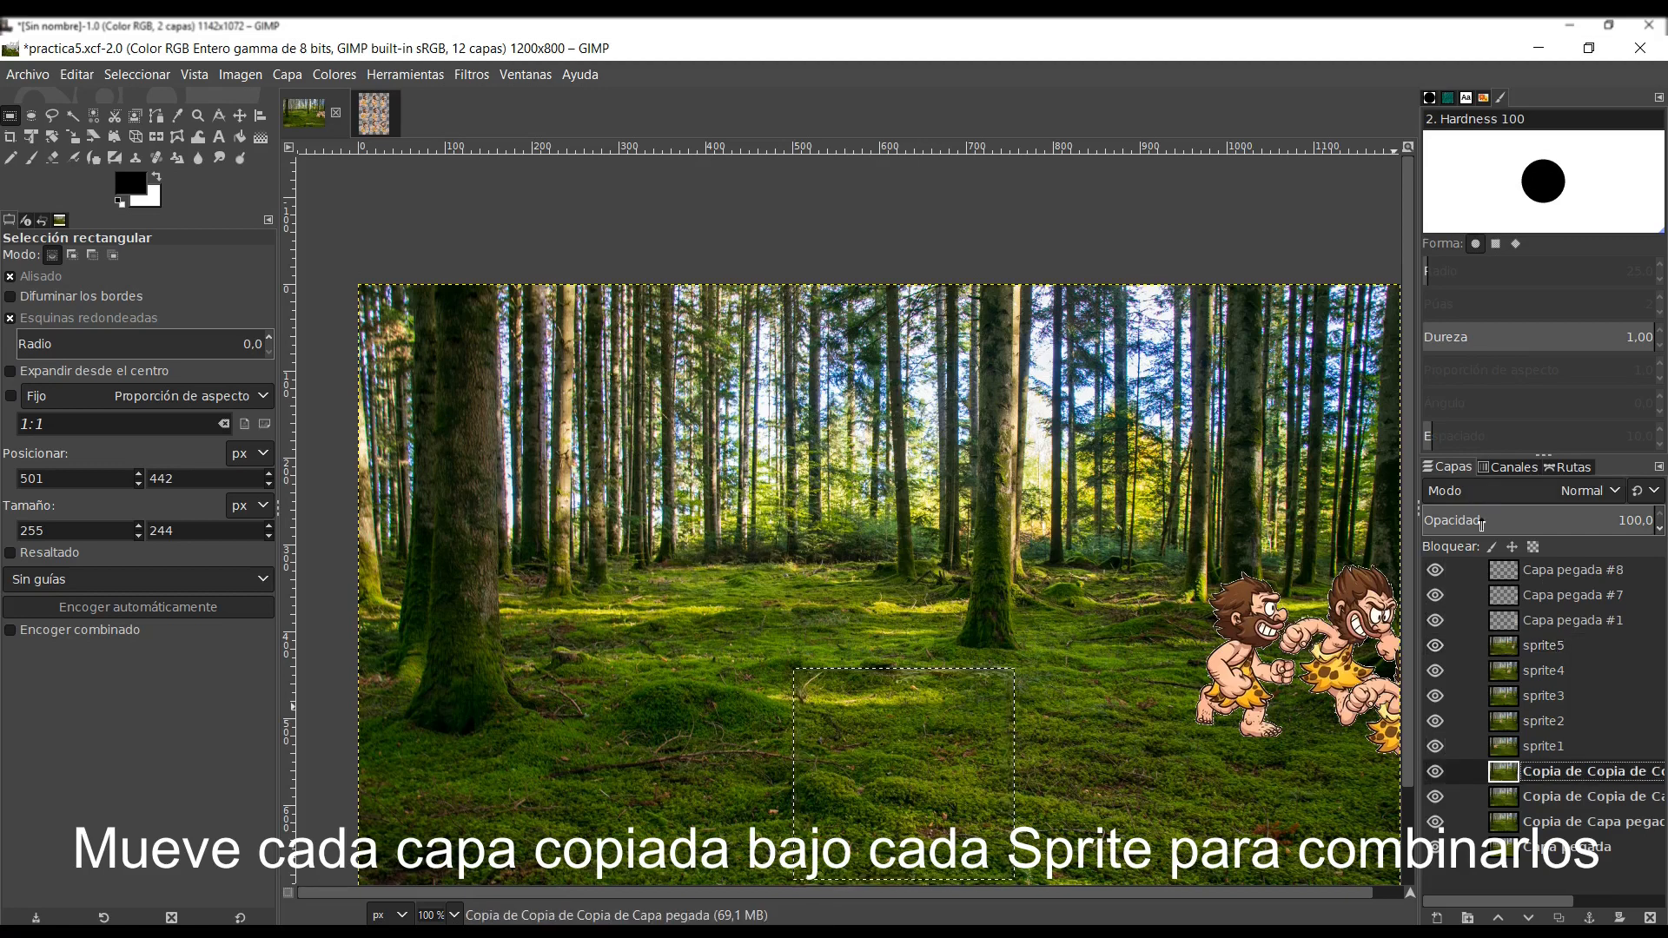
pyautogui.click(1498, 918)
pyautogui.click(1497, 918)
pyautogui.click(1498, 918)
pyautogui.click(1497, 918)
pyautogui.click(1497, 918)
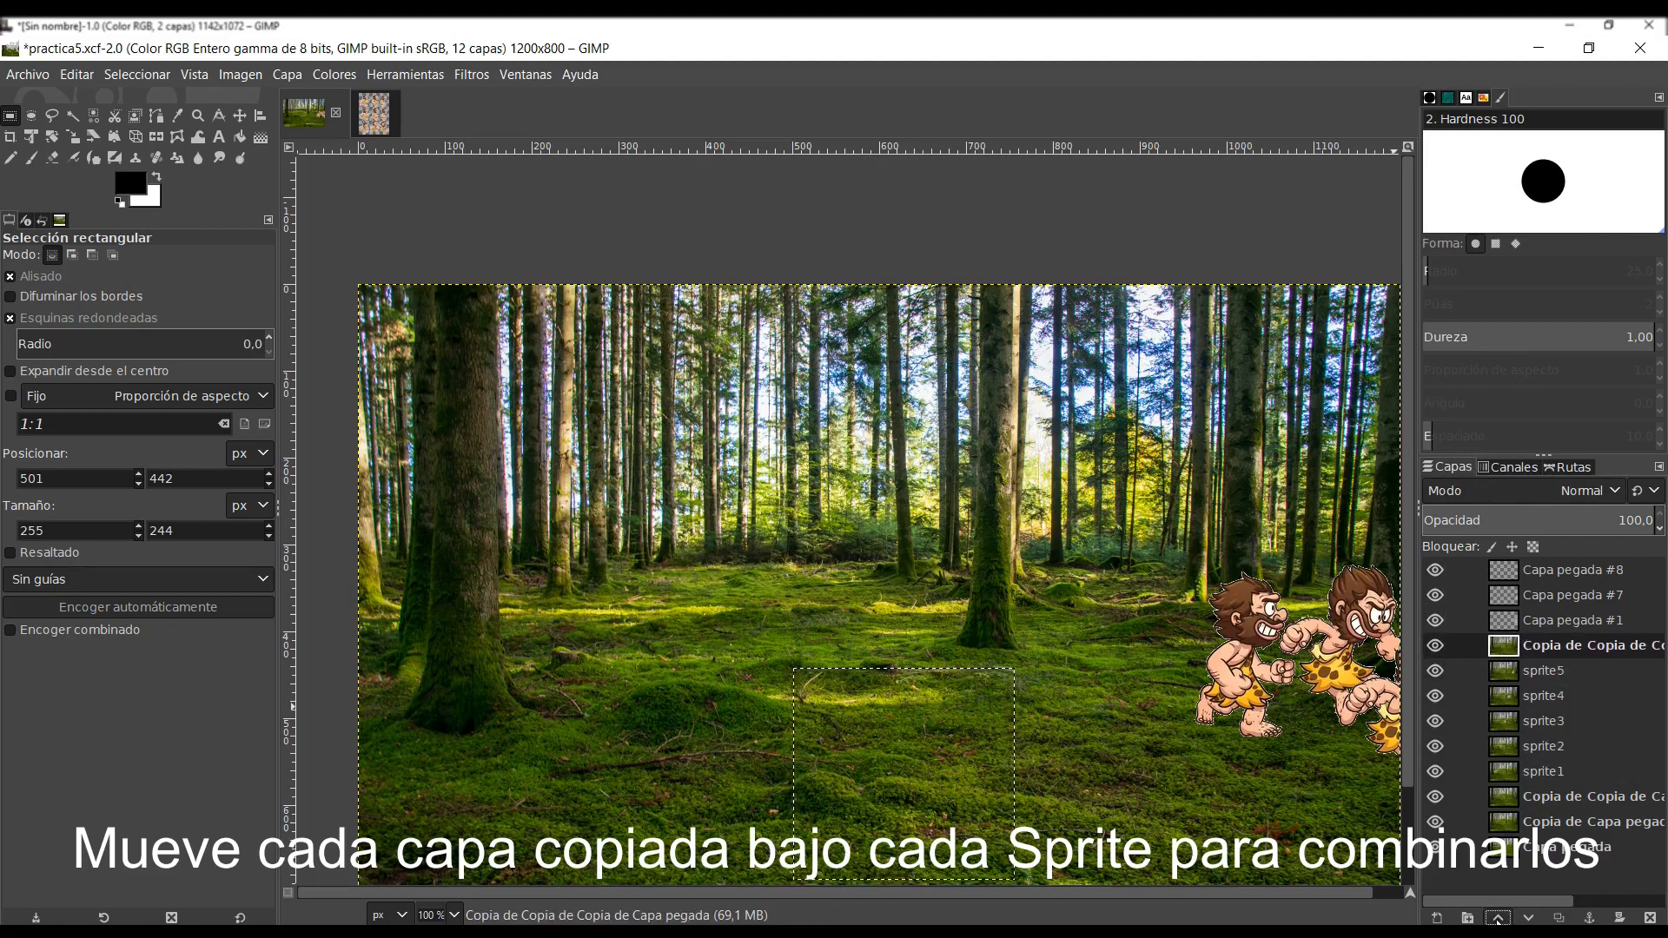
pyautogui.rightClick(1560, 617)
pyautogui.click(1415, 309)
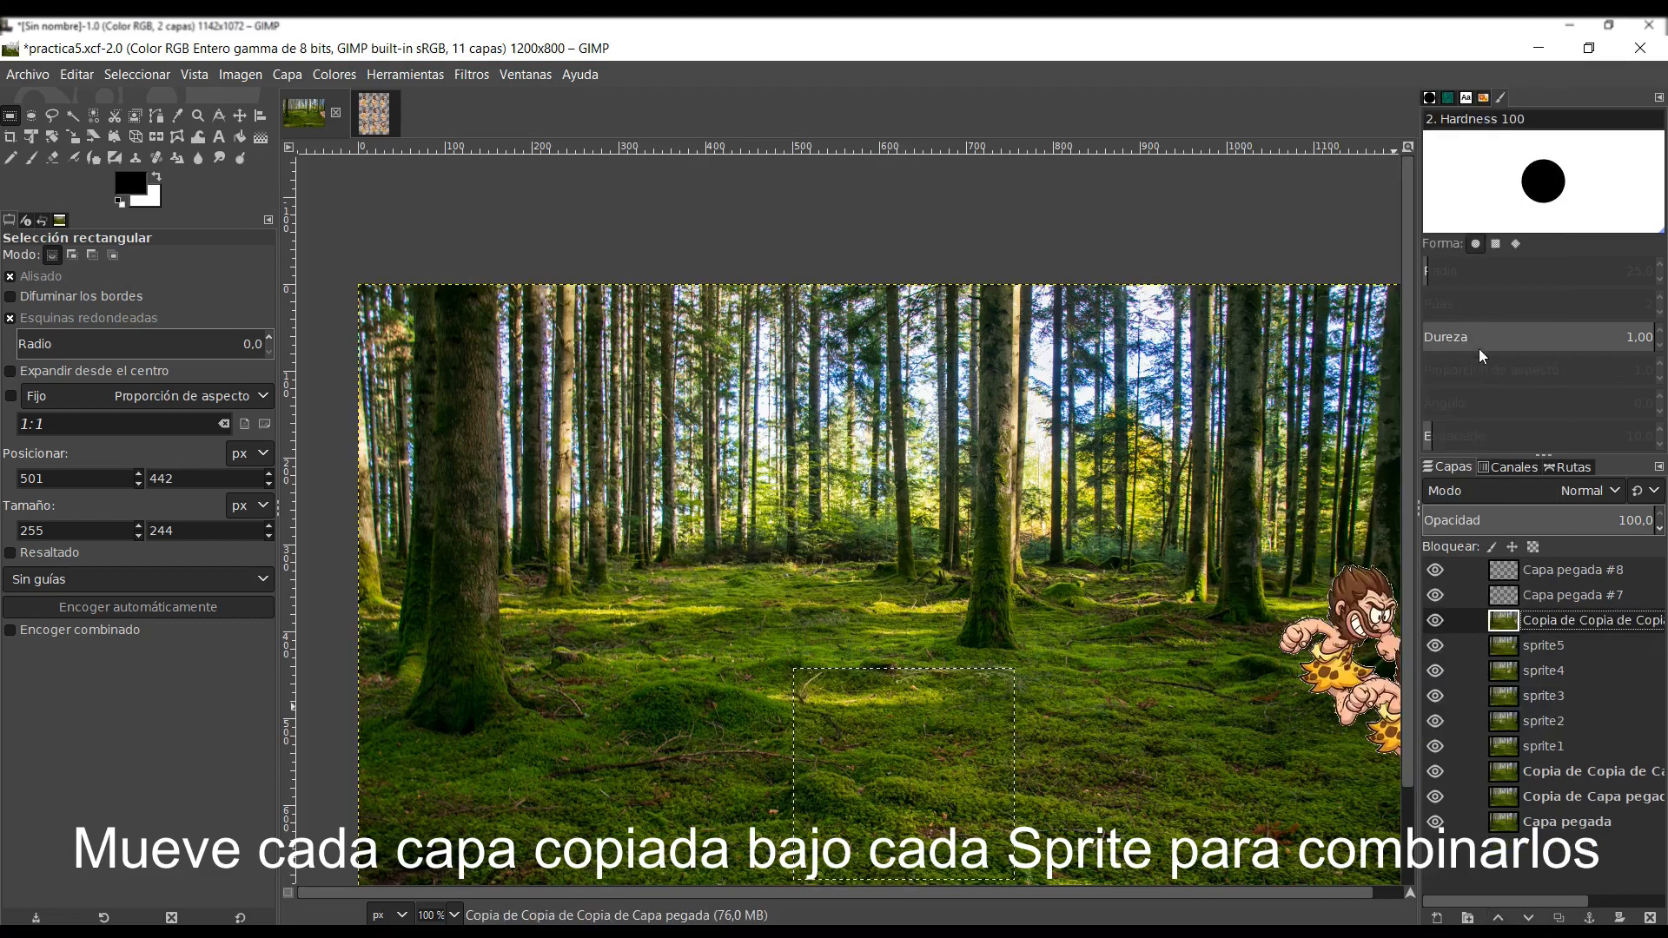
pyautogui.doubleClick(1559, 620)
pyautogui.write('sprite')
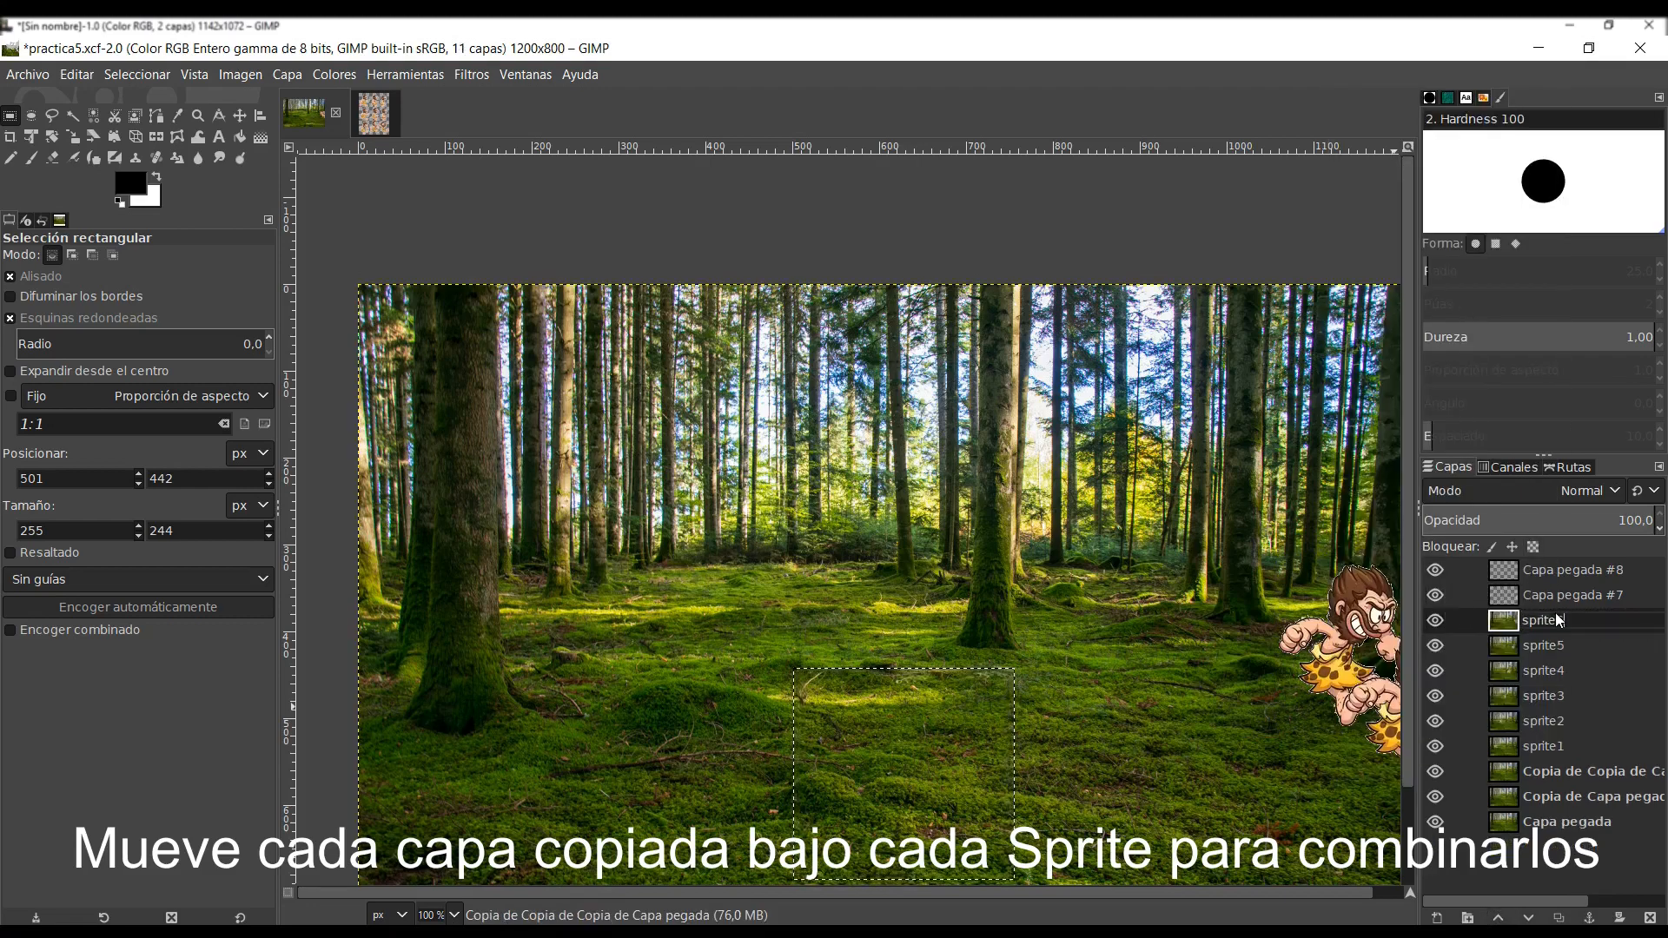
pyautogui.write('6')
pyautogui.press('Return')
# - Raise the next background copy beneath Capa pegada #7, merge that caveman down onto it, and rename the result sprite7
pyautogui.click(1598, 771)
pyautogui.click(1497, 918)
pyautogui.click(1497, 918)
pyautogui.click(1497, 918)
pyautogui.click(1498, 918)
pyautogui.click(1498, 918)
pyautogui.click(1497, 918)
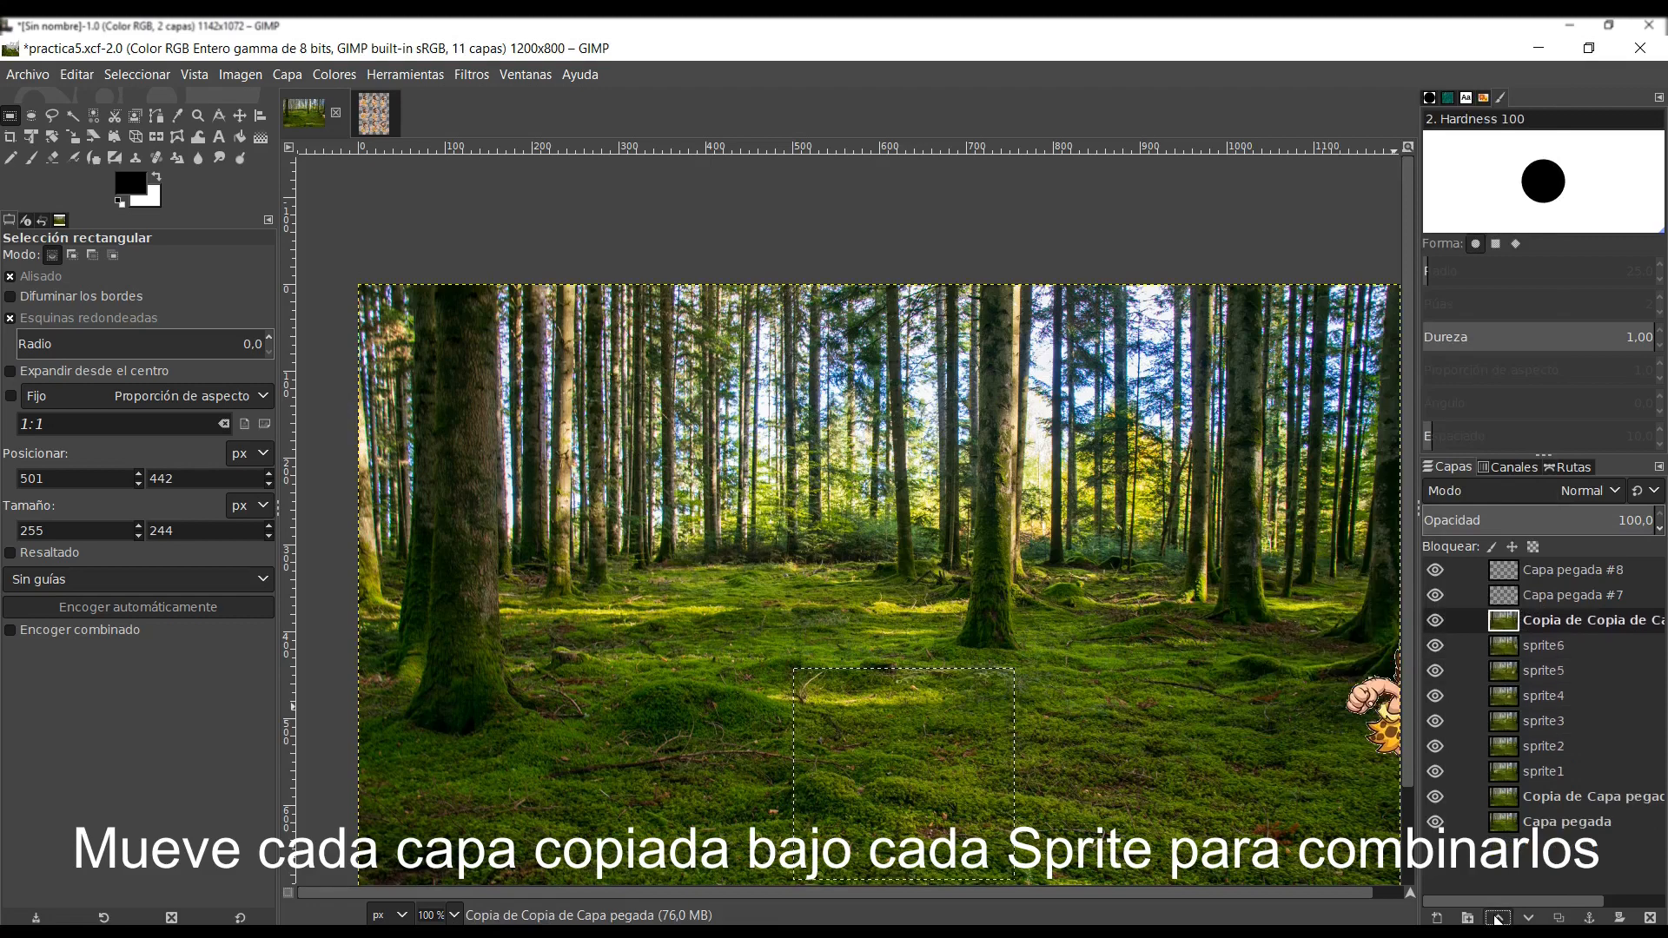
pyautogui.rightClick(1539, 598)
pyautogui.click(1420, 308)
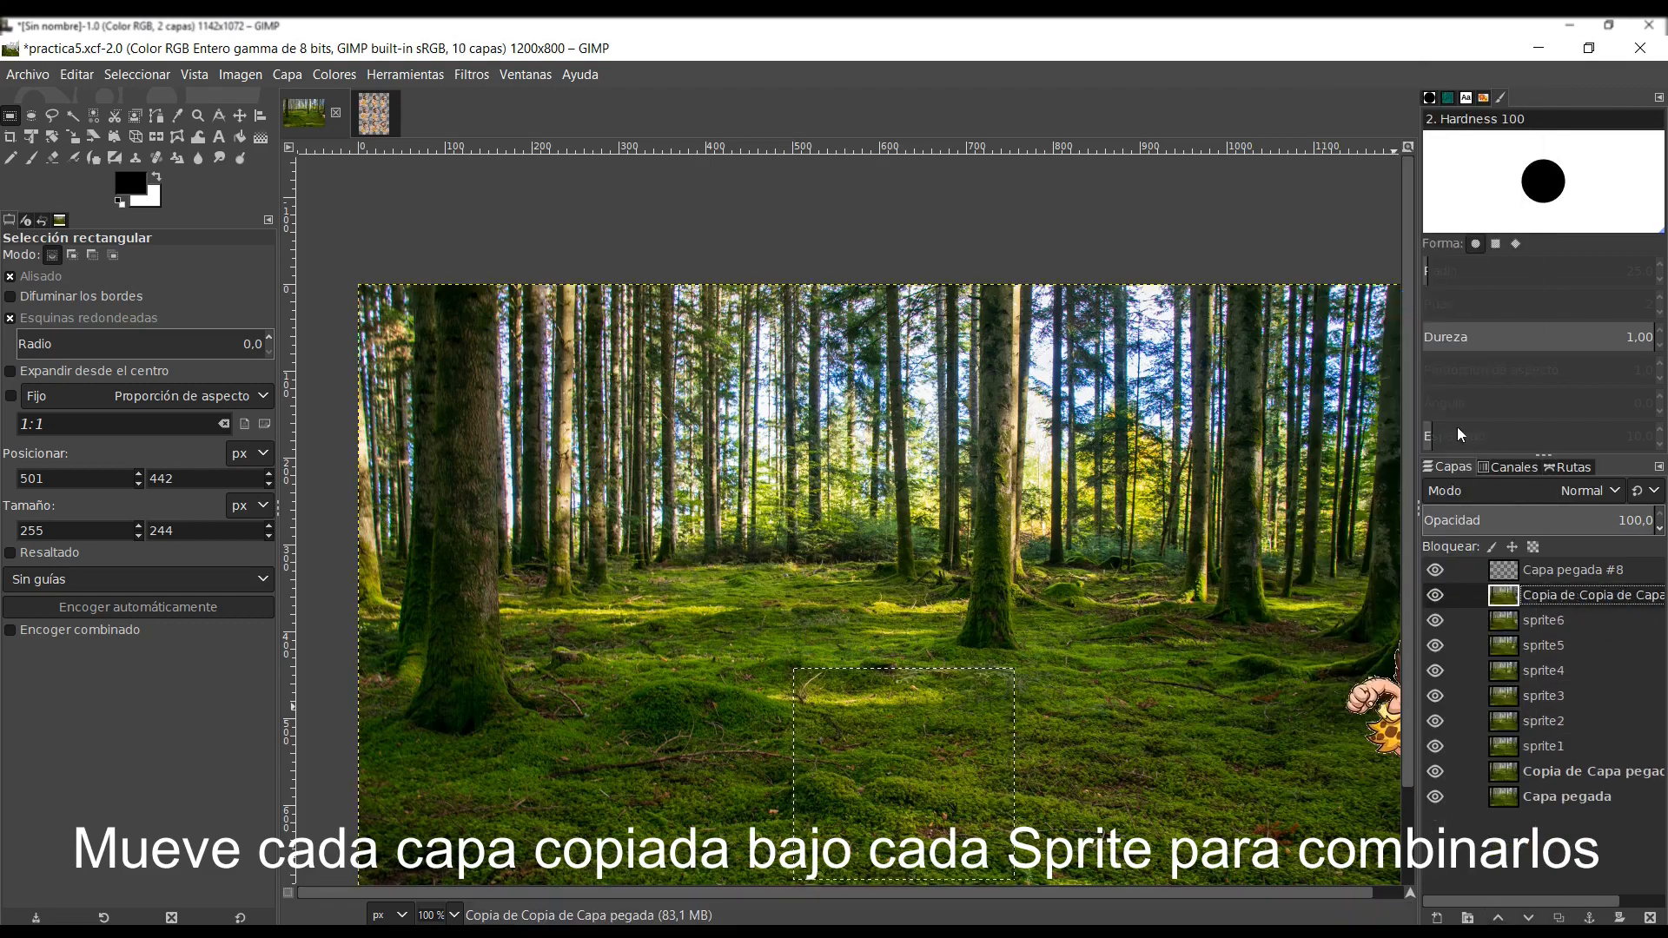
pyautogui.doubleClick(1537, 602)
pyautogui.write('sprite7')
pyautogui.press('Return')
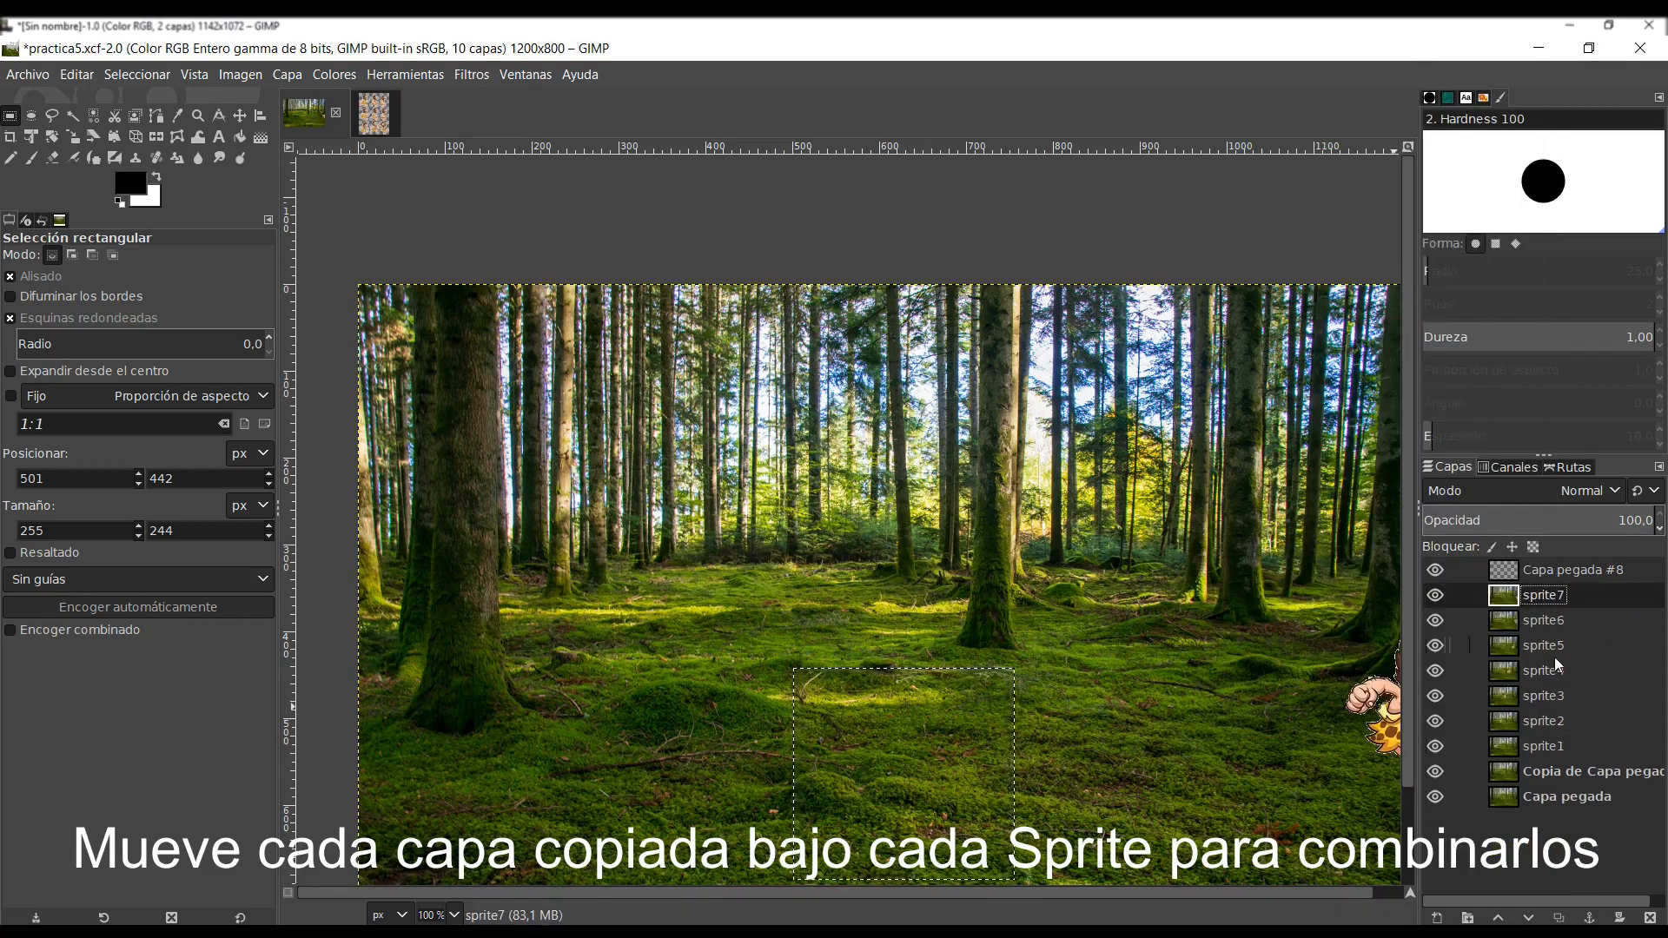
# - Raise the last background copy to directly beneath the empty layer Capa pegada #8 and select that empty layer
pyautogui.click(1546, 771)
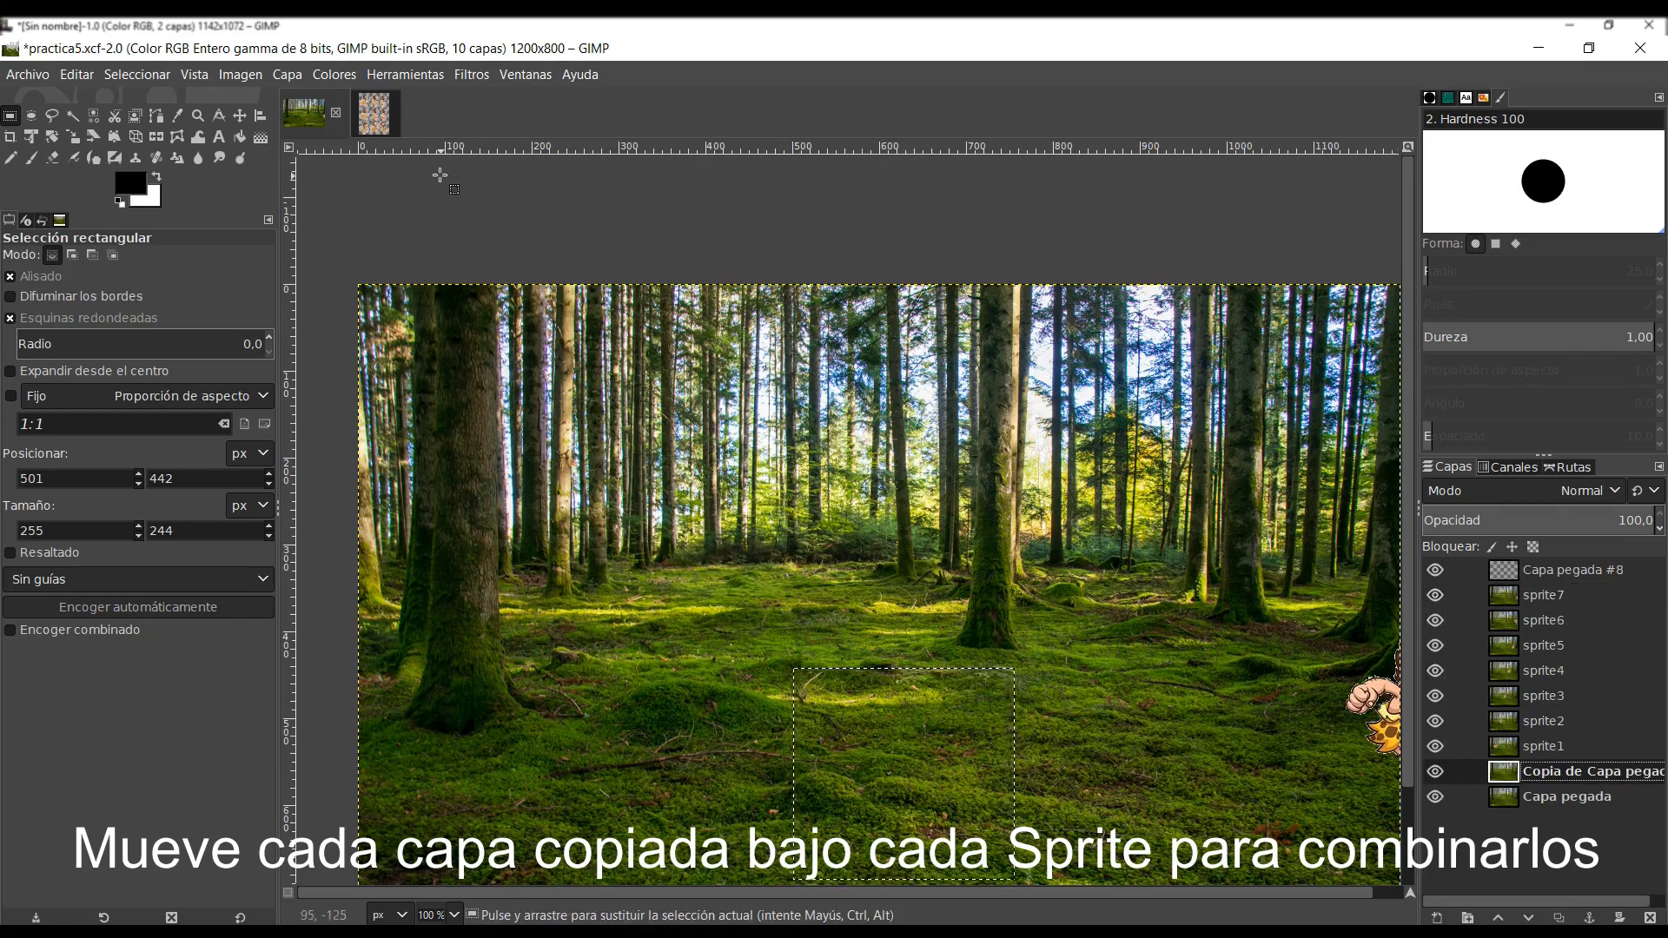
pyautogui.click(1518, 918)
pyautogui.click(1498, 918)
pyautogui.click(1498, 918)
pyautogui.click(1498, 918)
pyautogui.click(1498, 918)
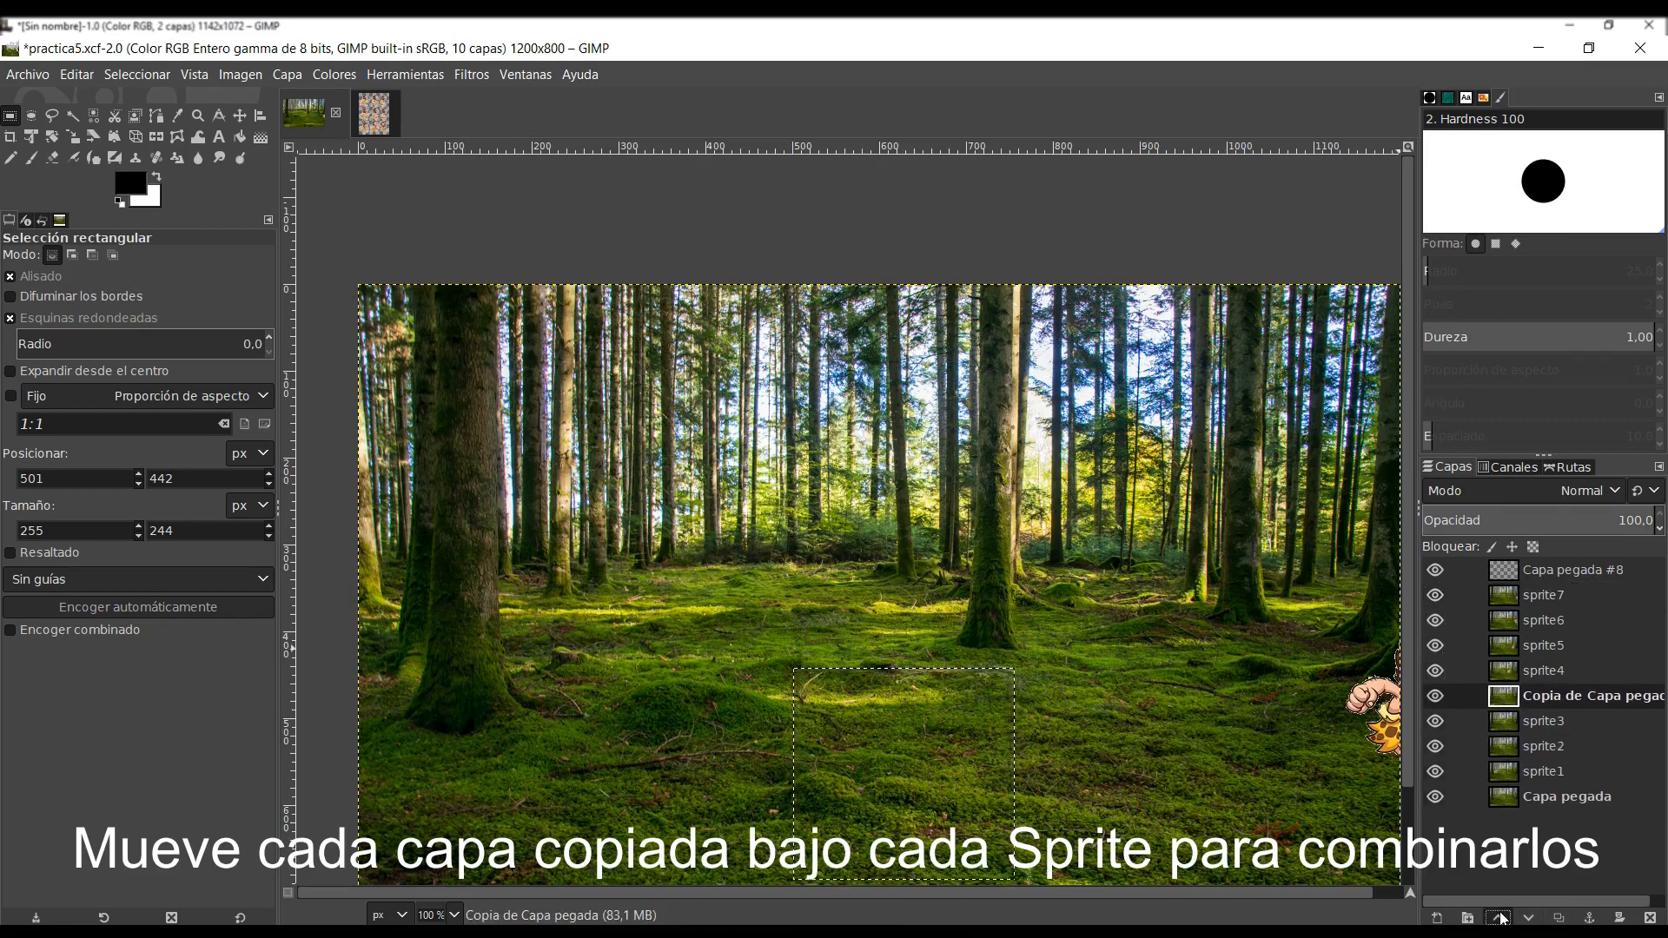
pyautogui.click(1499, 919)
pyautogui.click(1498, 918)
pyautogui.click(1499, 918)
pyautogui.doubleClick(1498, 918)
pyautogui.click(1528, 918)
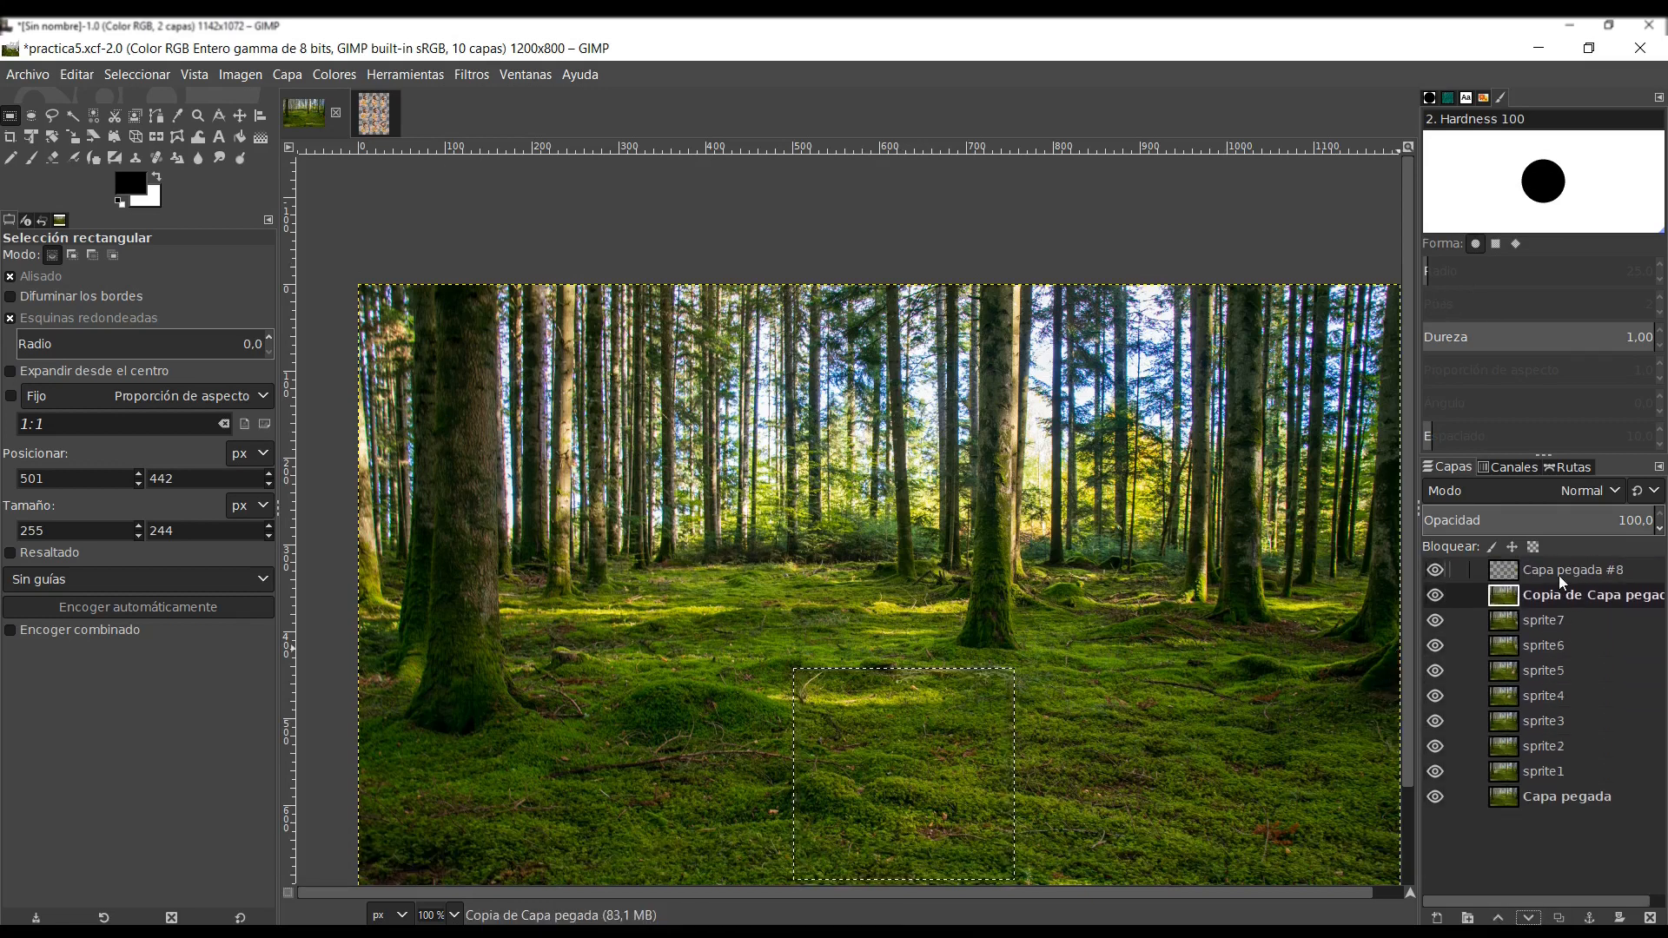
pyautogui.rightClick(1558, 575)
pyautogui.click(966, 669)
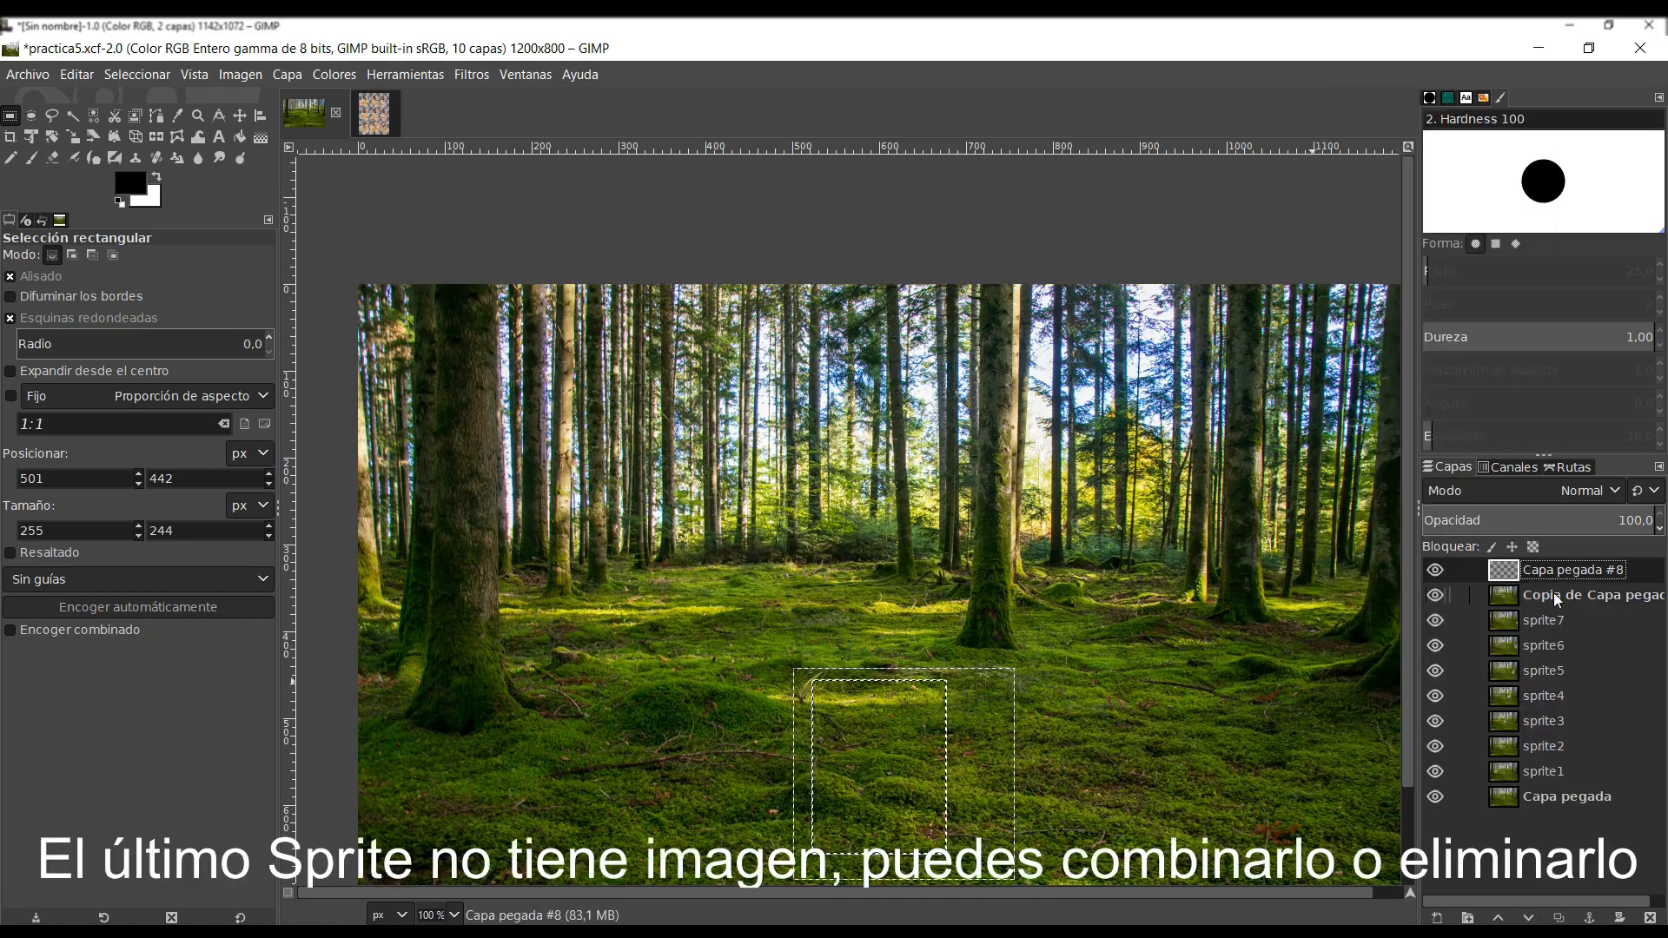
# - Delete the empty layer Capa pegada #8 and rename the background copy beneath it sprite8
pyautogui.click(1649, 918)
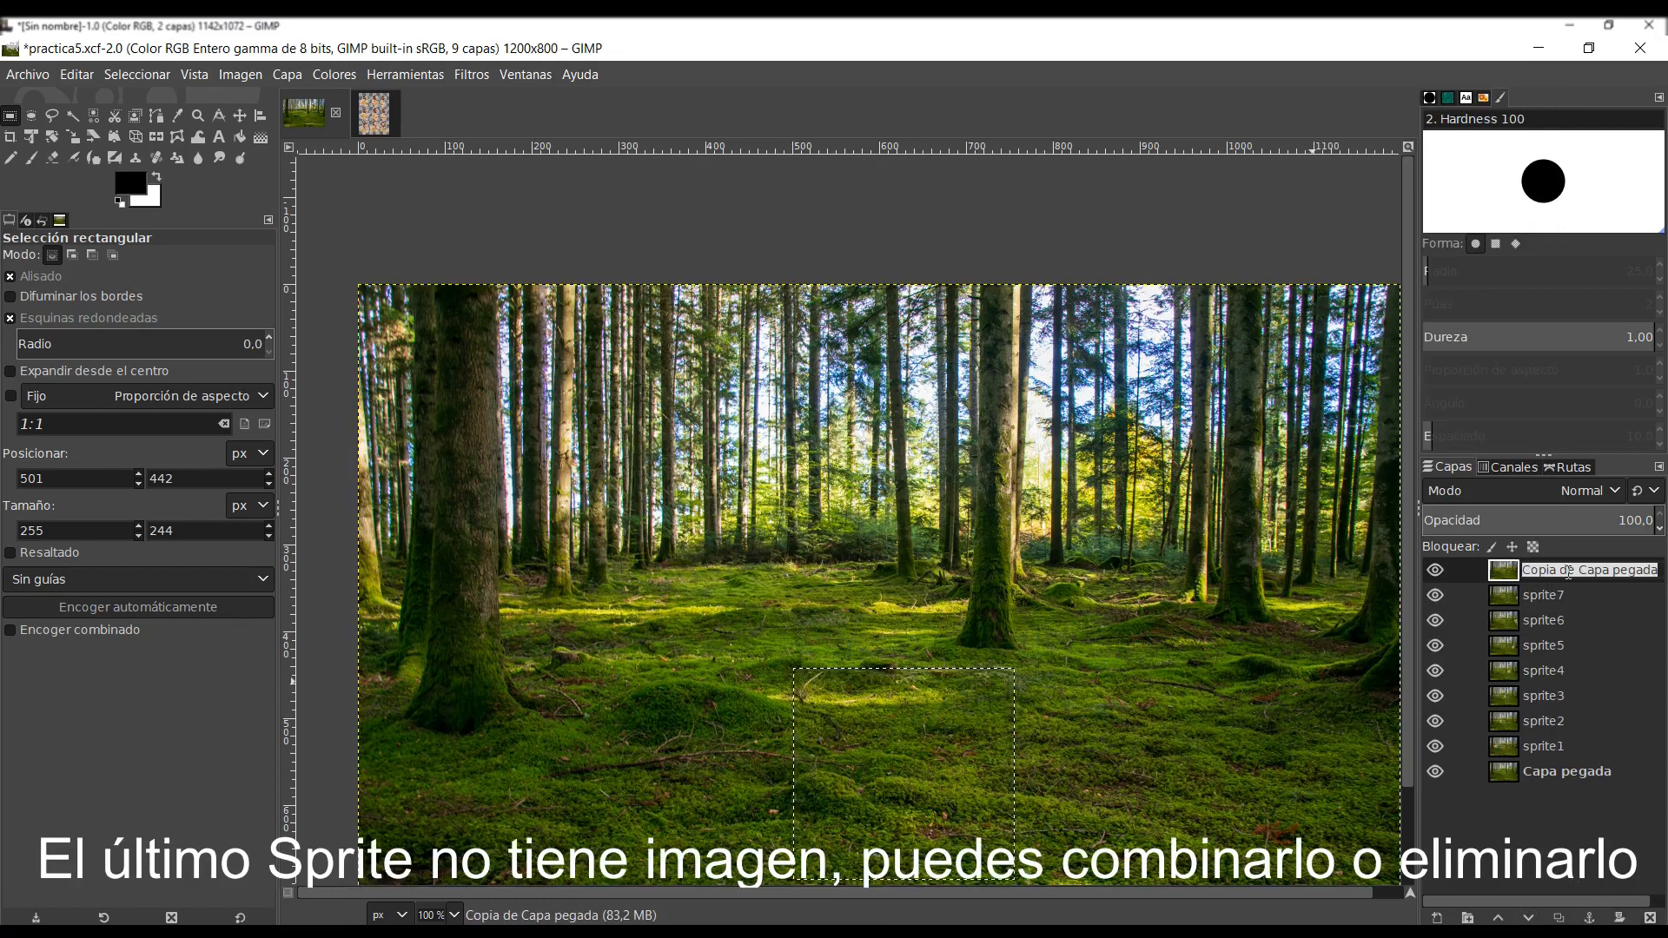
pyautogui.write('sprite8')
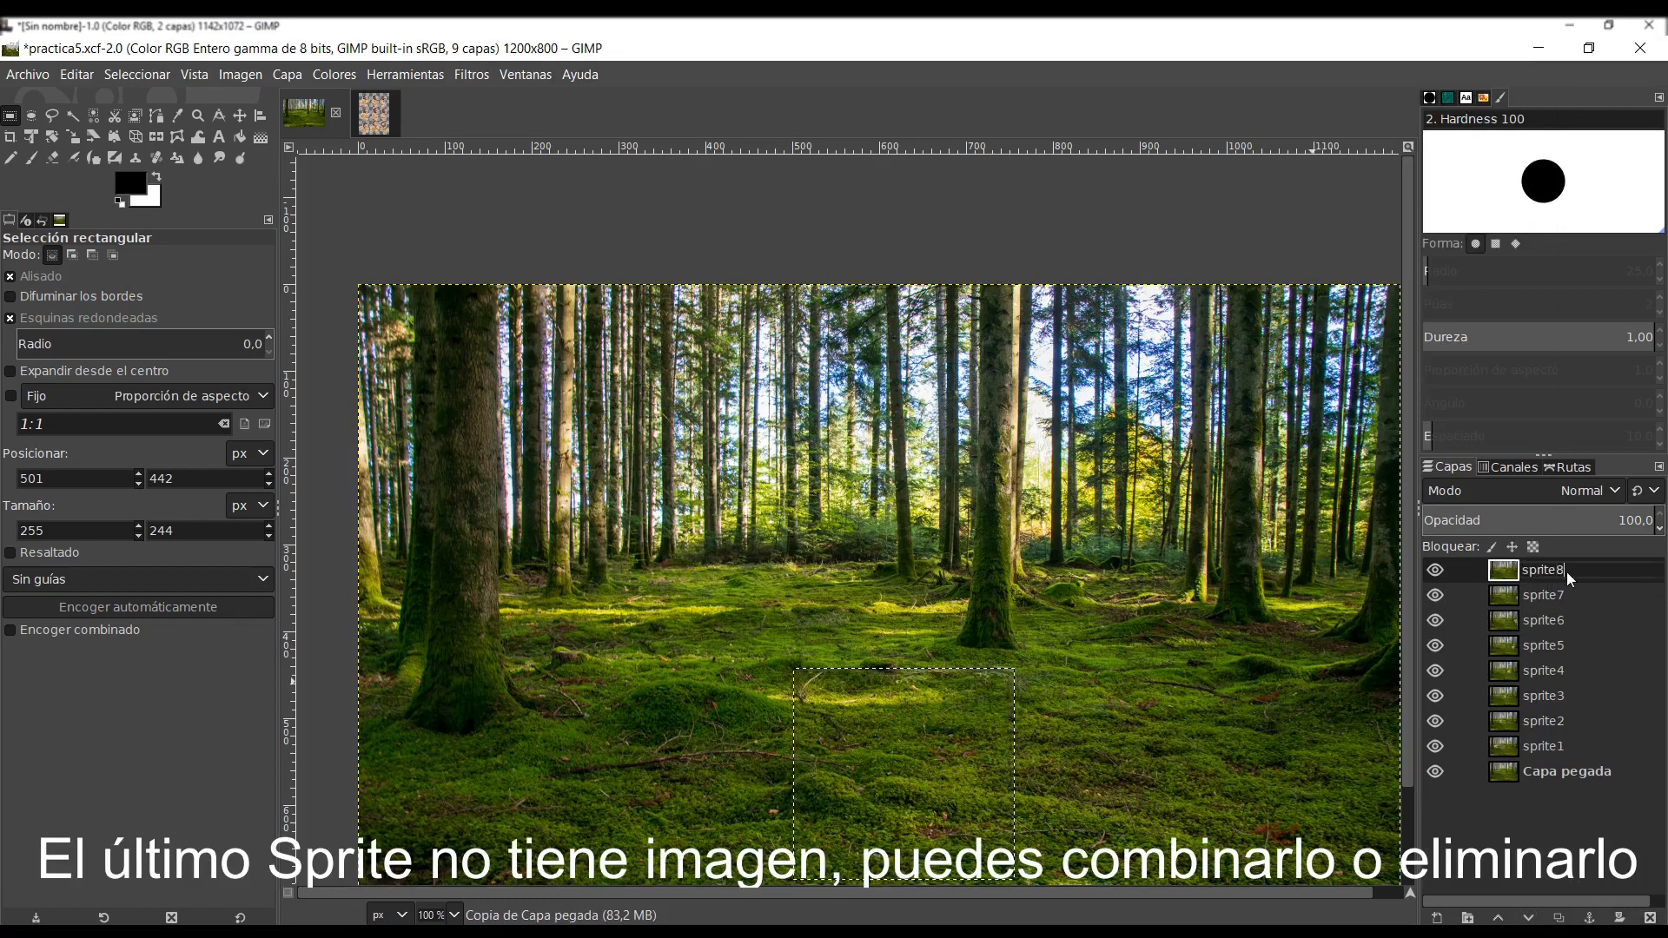
pyautogui.press('Return')
# - Preview the layer animation with the Playback filter, trying 15 fps and returning to 10 fps before closing the preview
pyautogui.click(482, 77)
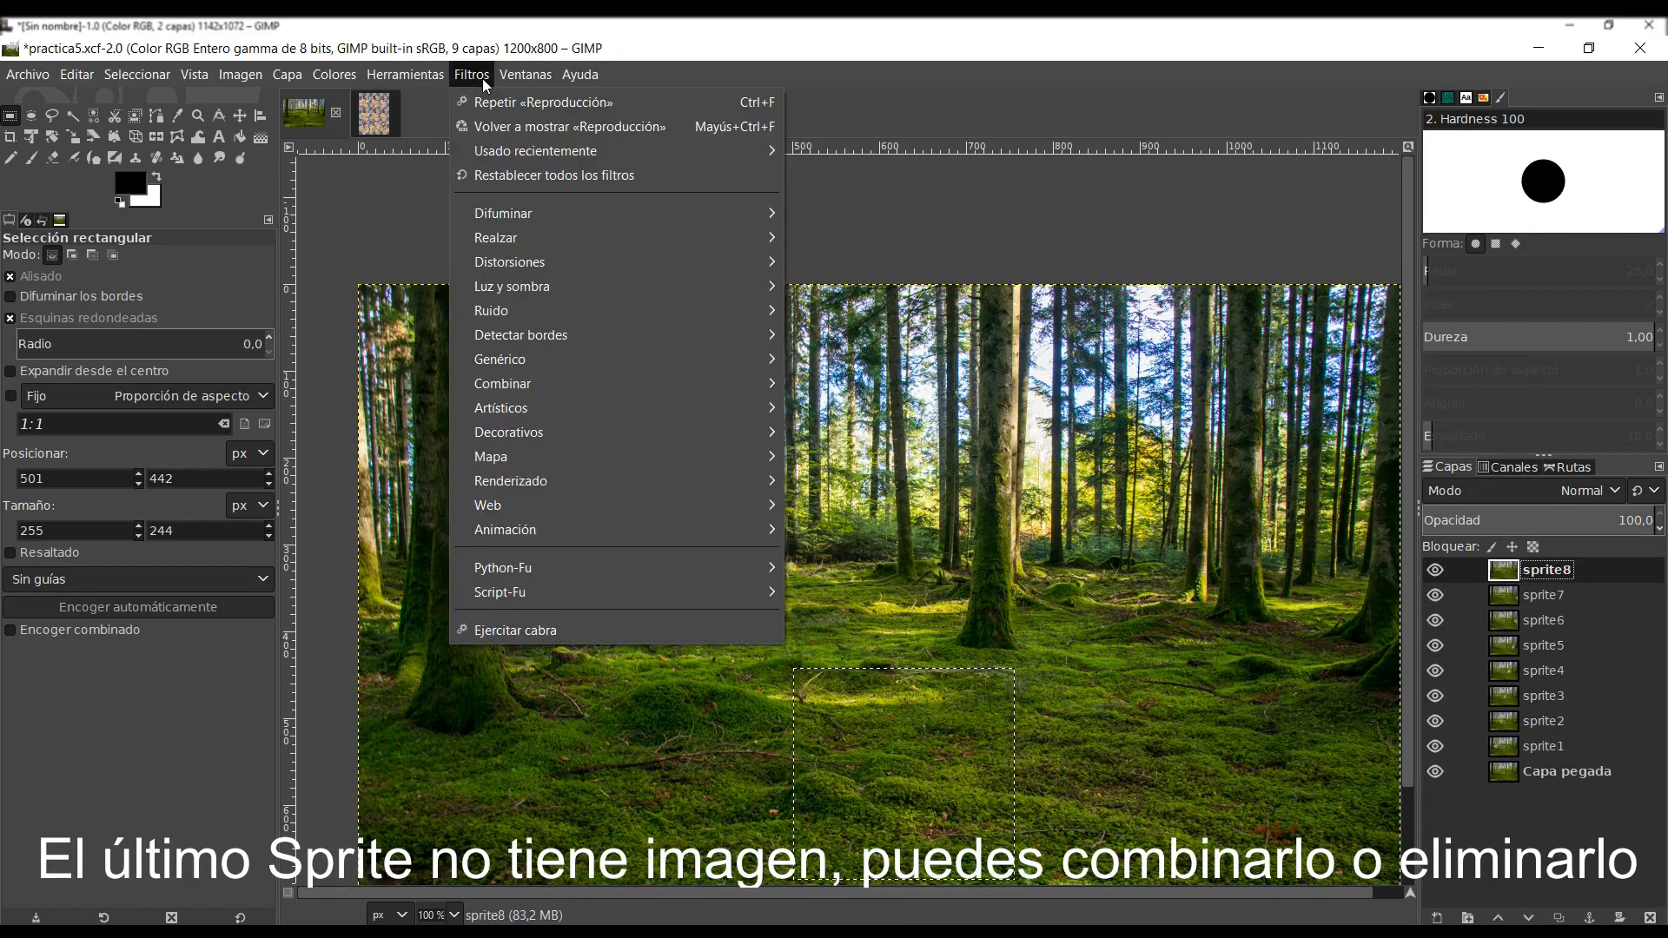
pyautogui.moveTo(484, 535)
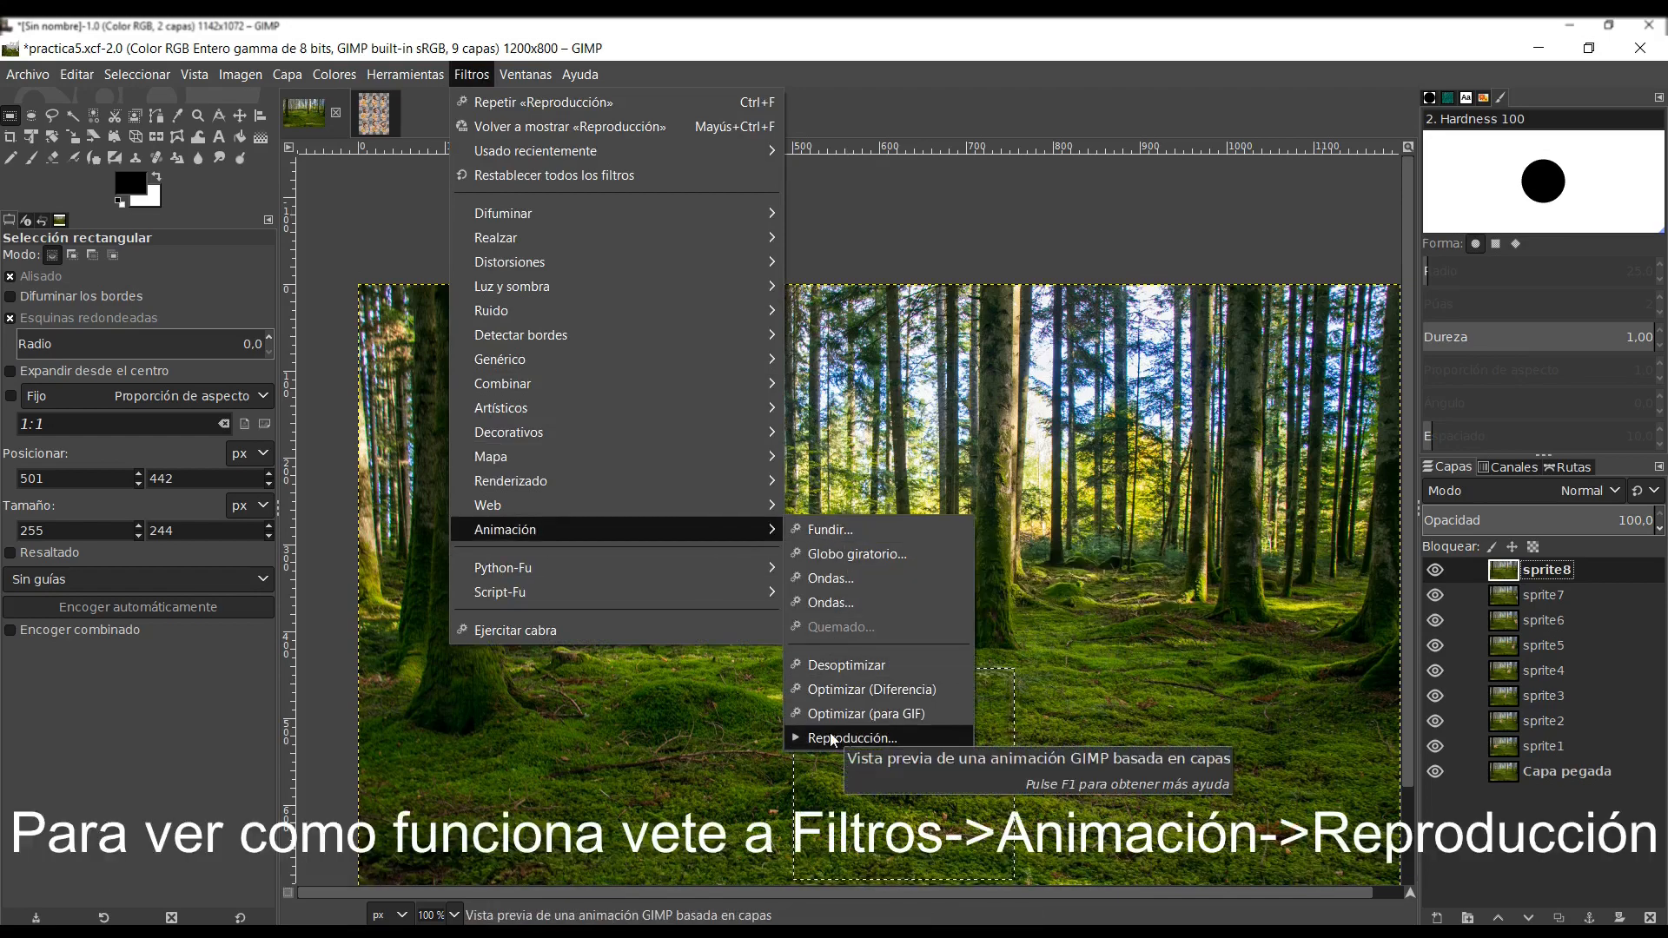
pyautogui.click(831, 739)
pyautogui.click(186, 162)
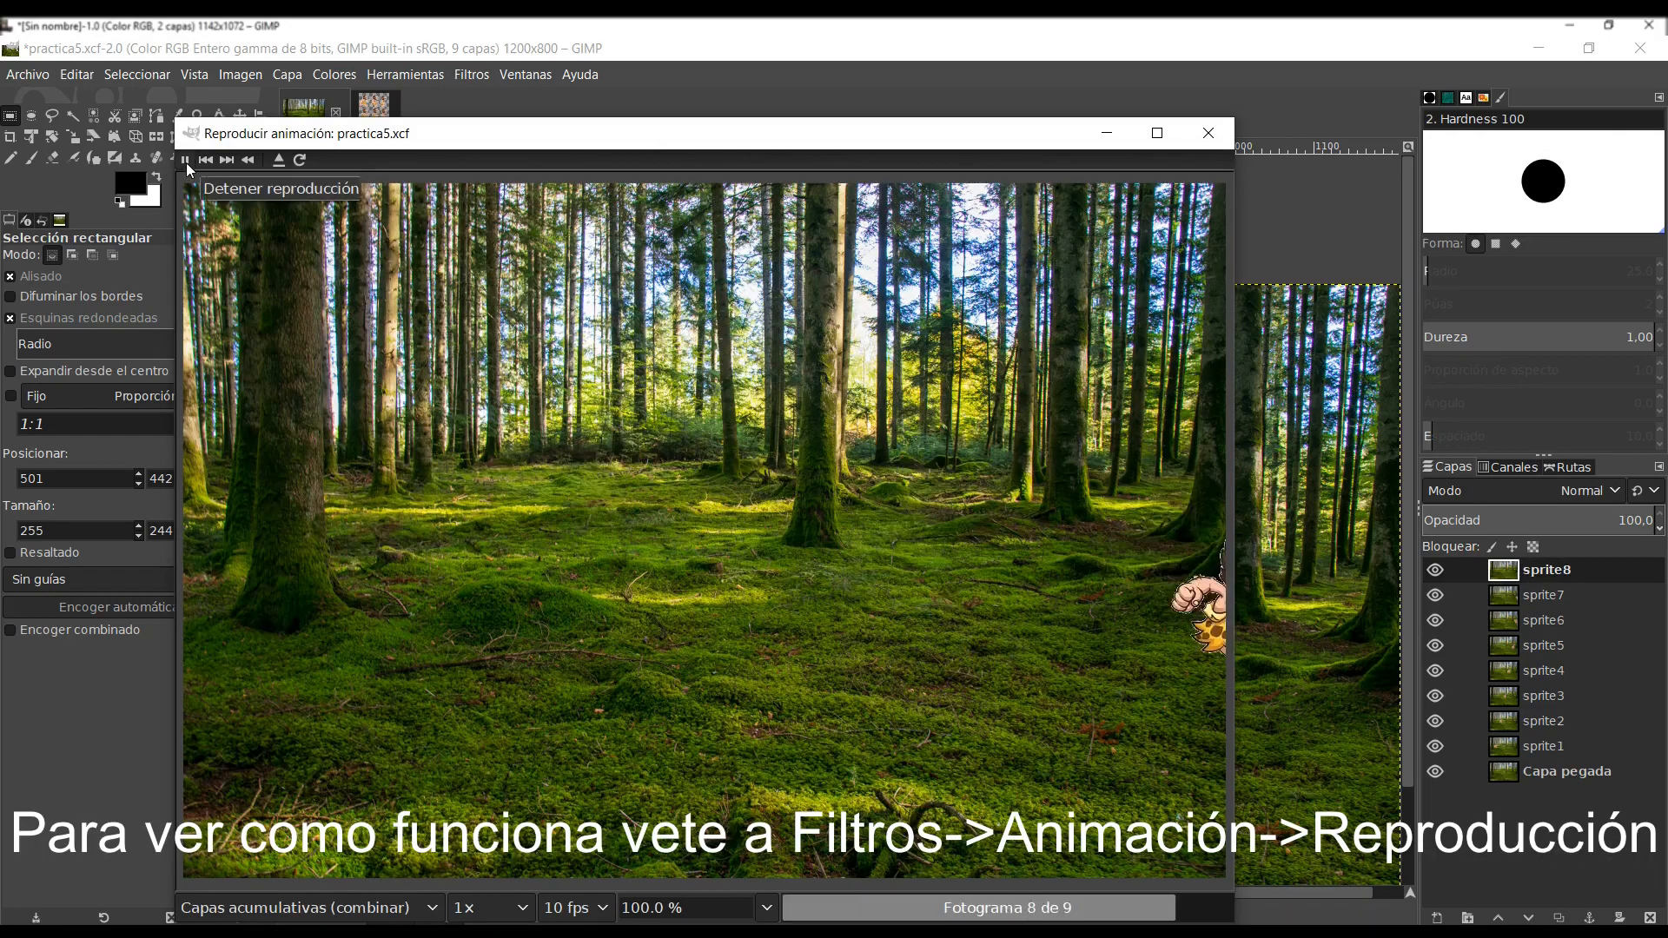
pyautogui.click(575, 908)
pyautogui.click(603, 735)
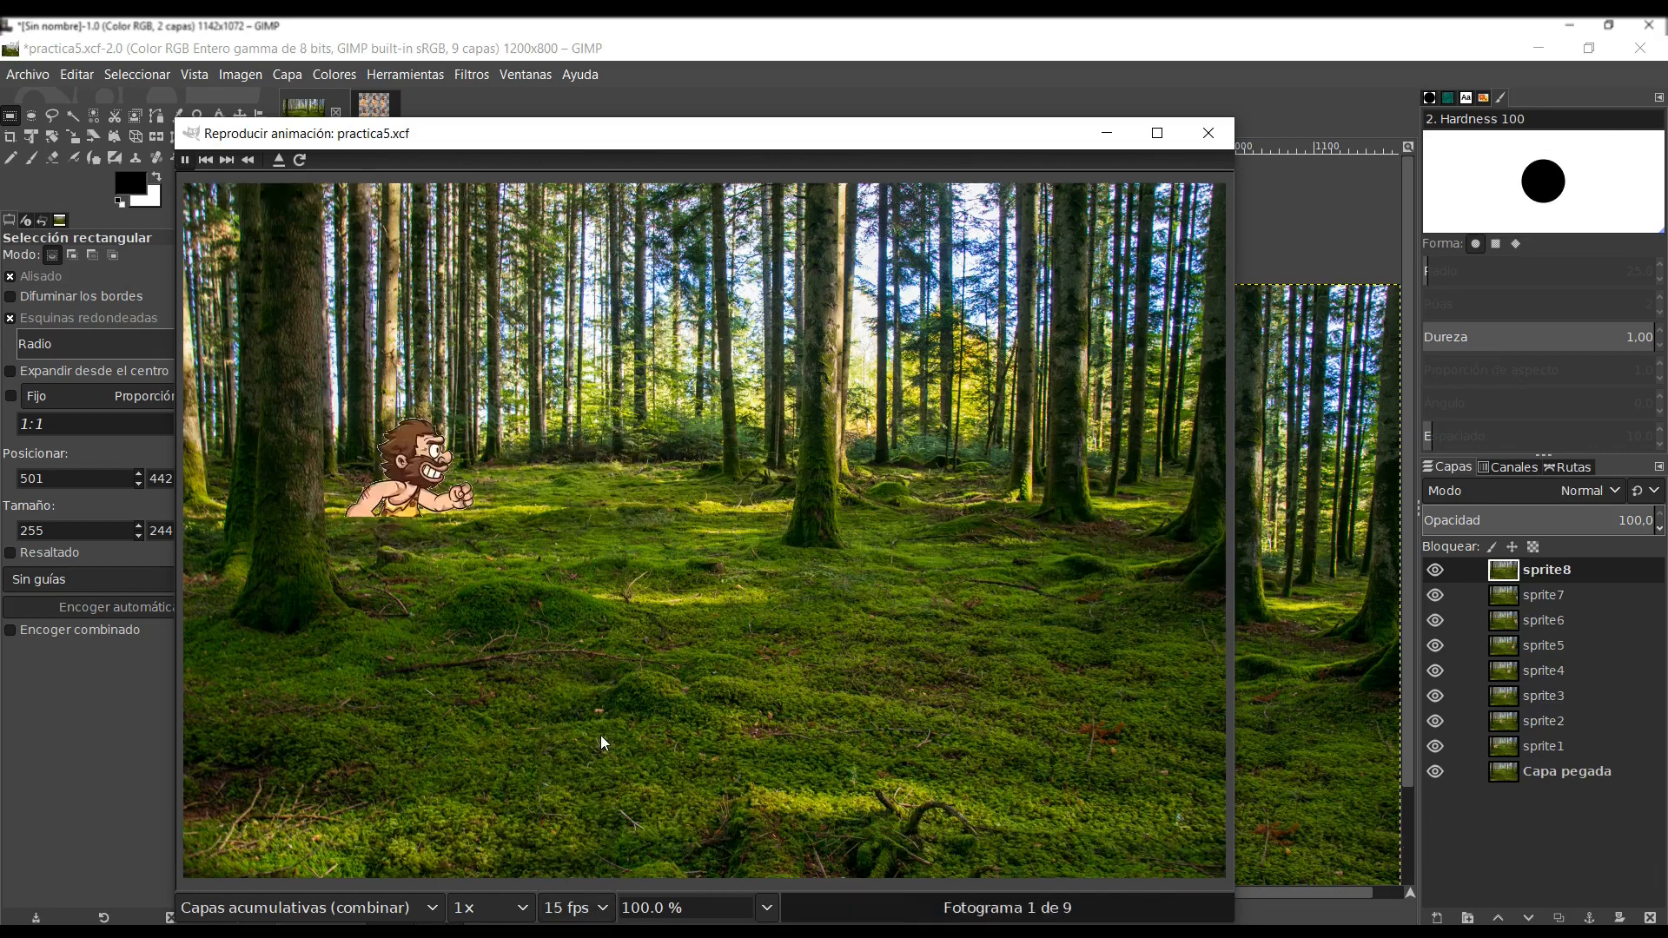
pyautogui.click(607, 917)
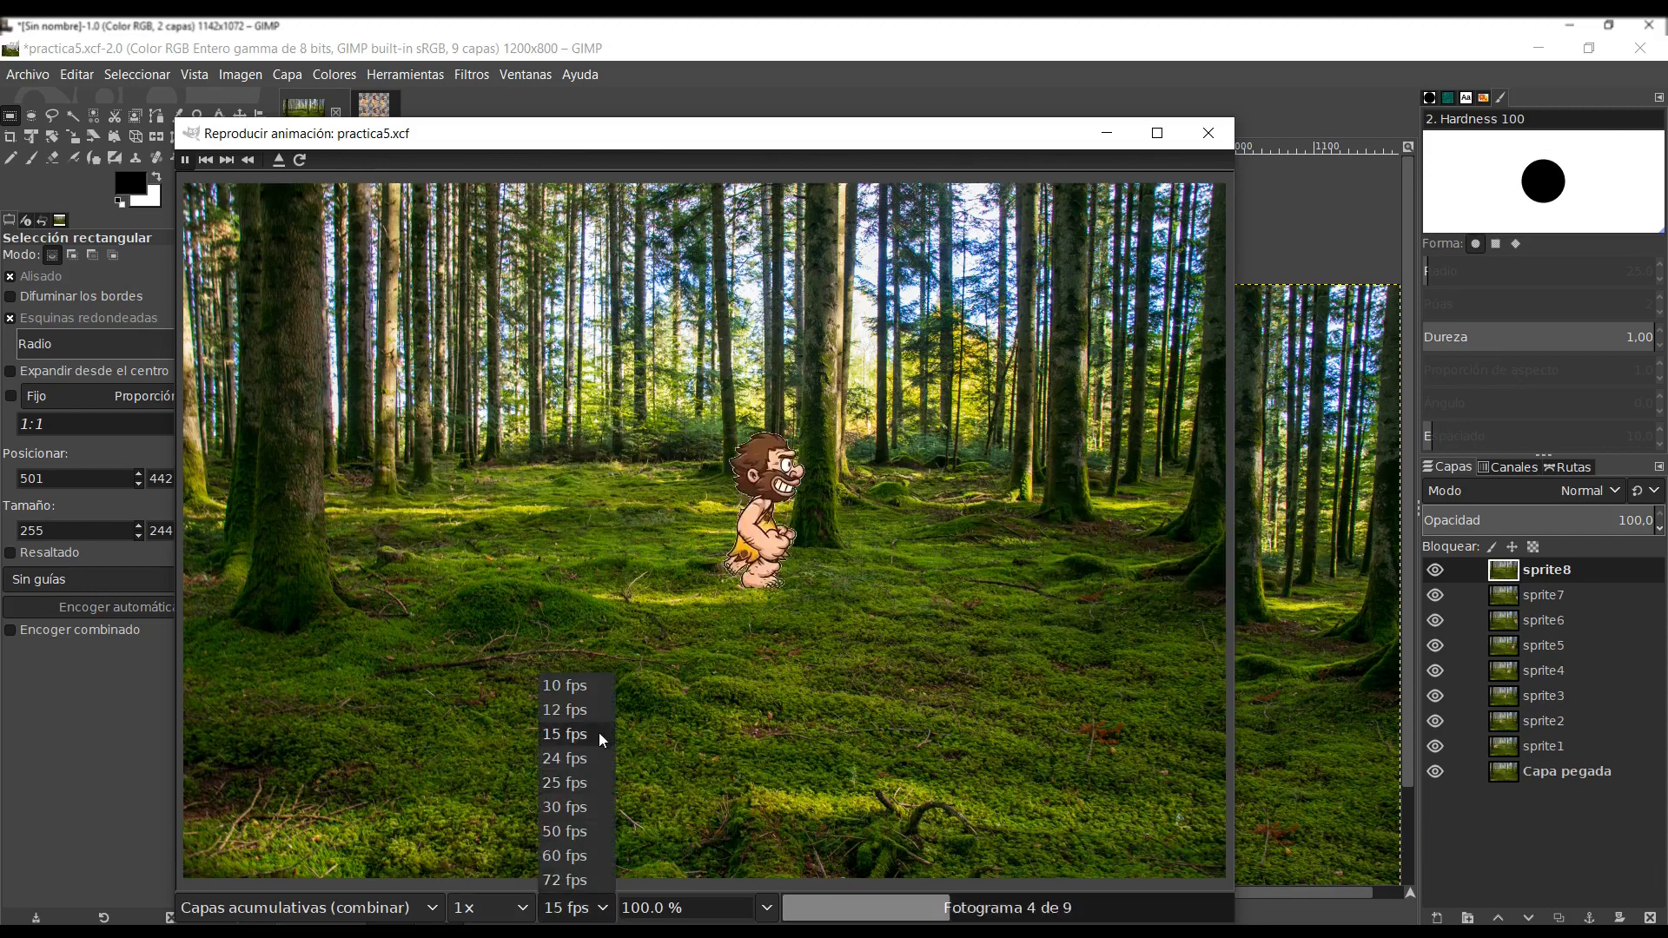
pyautogui.click(591, 690)
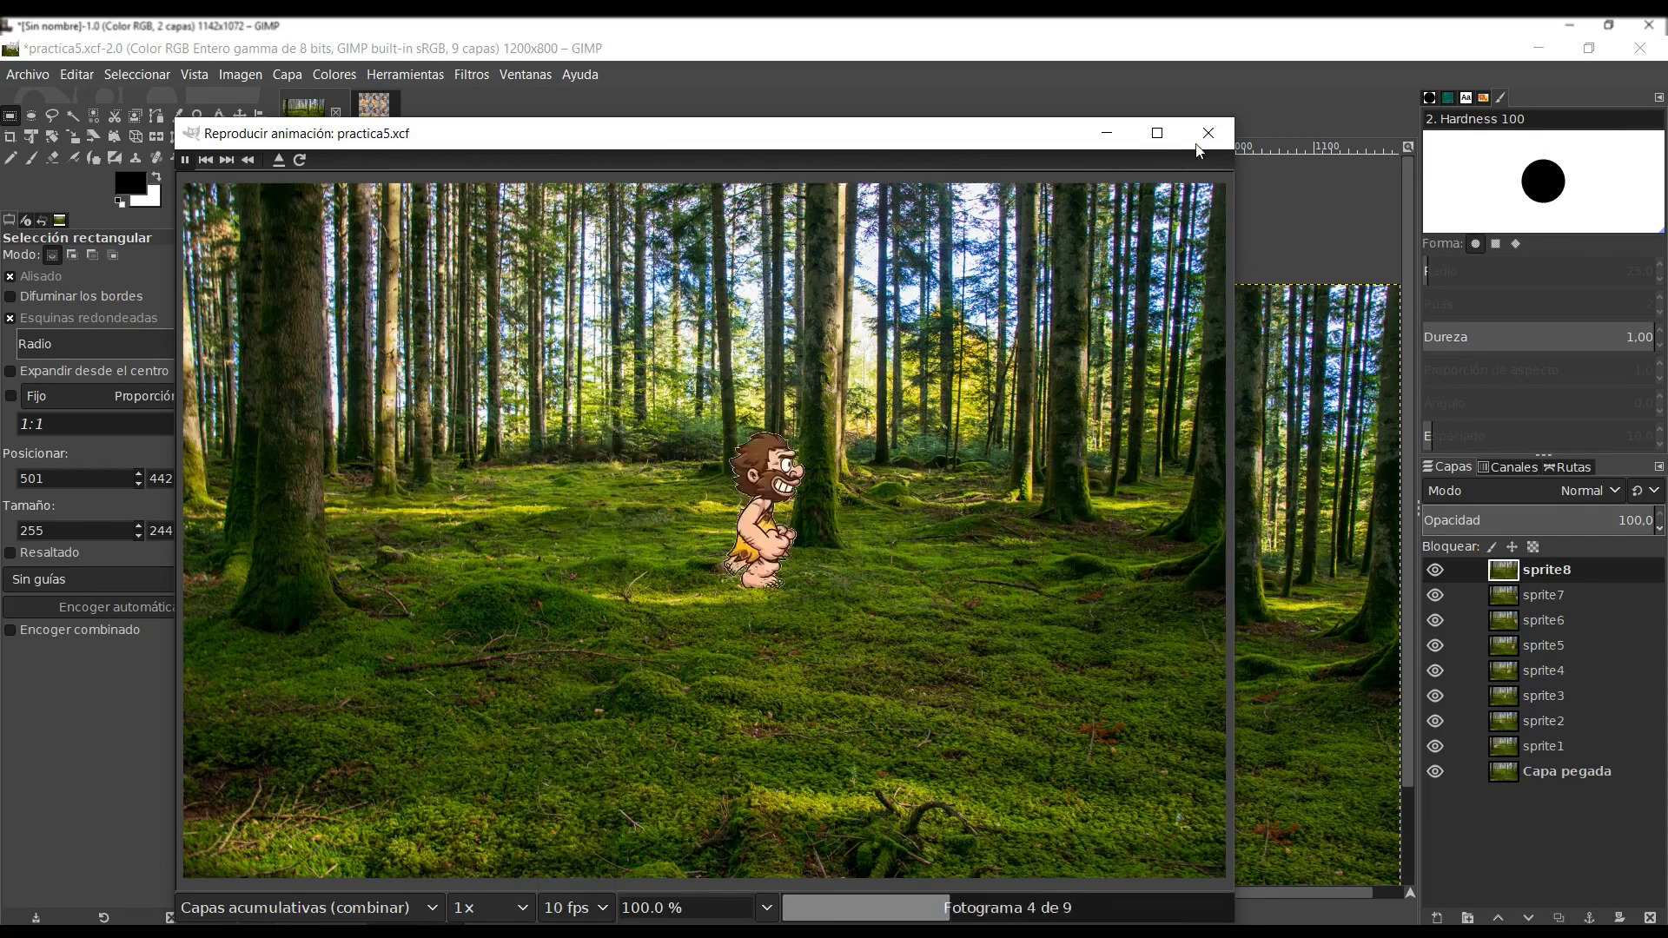
pyautogui.click(126, 52)
# - Save the project as practica5.xcf in the Documents folder
pyautogui.click(27, 74)
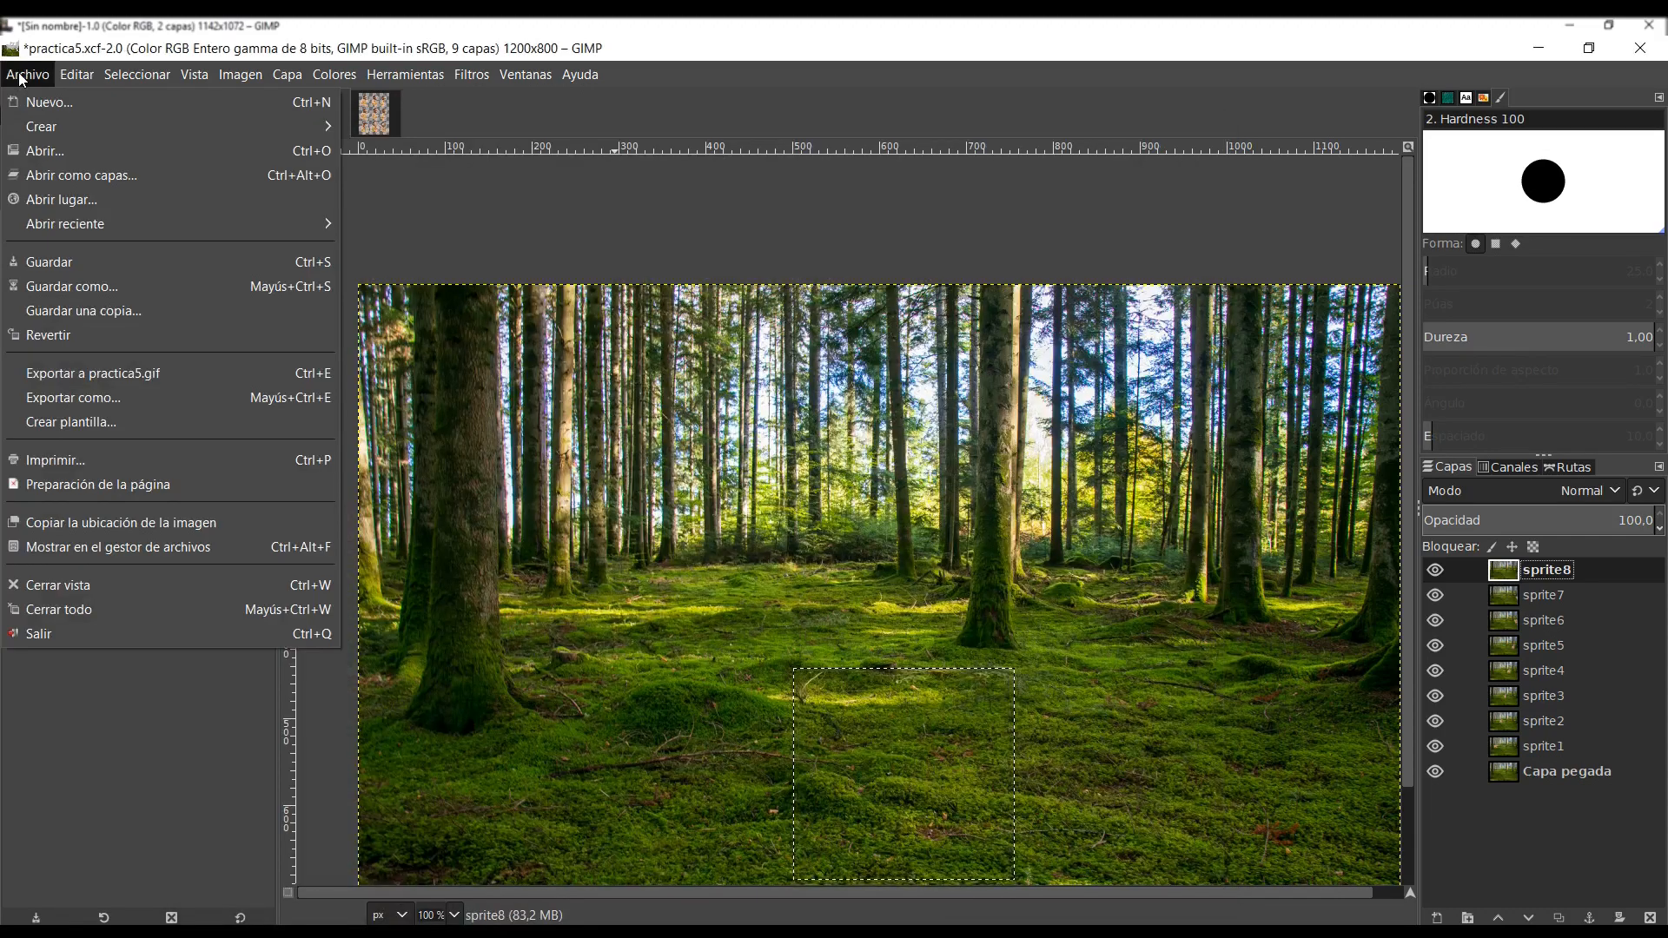
pyautogui.click(102, 289)
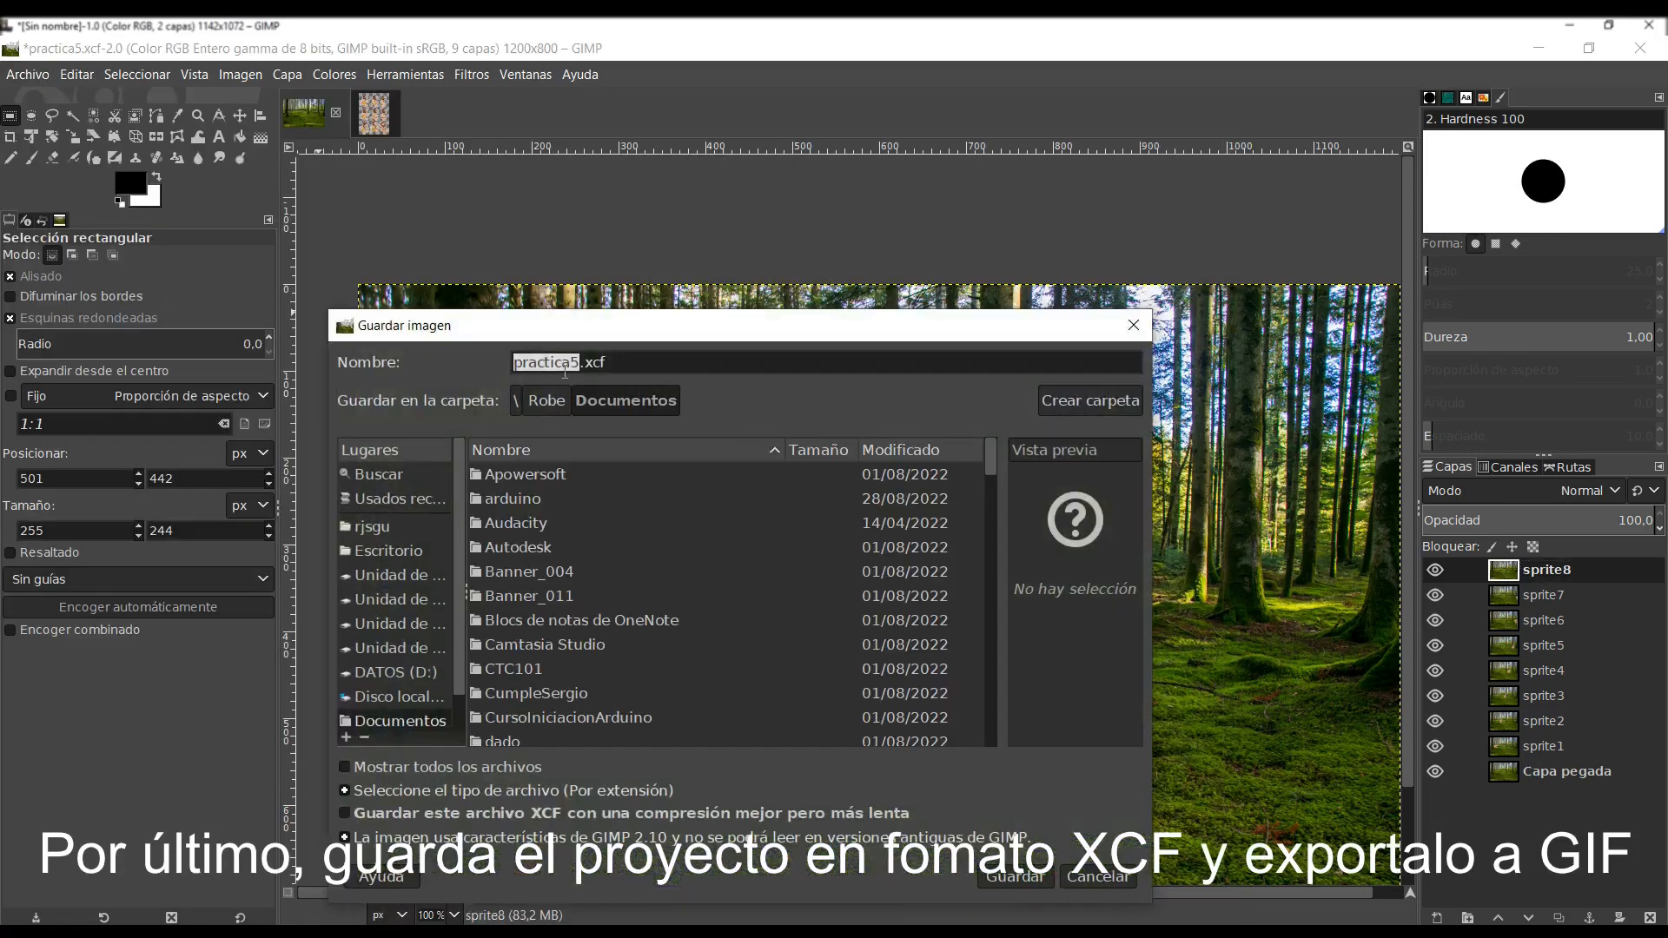
pyautogui.click(1014, 876)
pyautogui.press('Return')
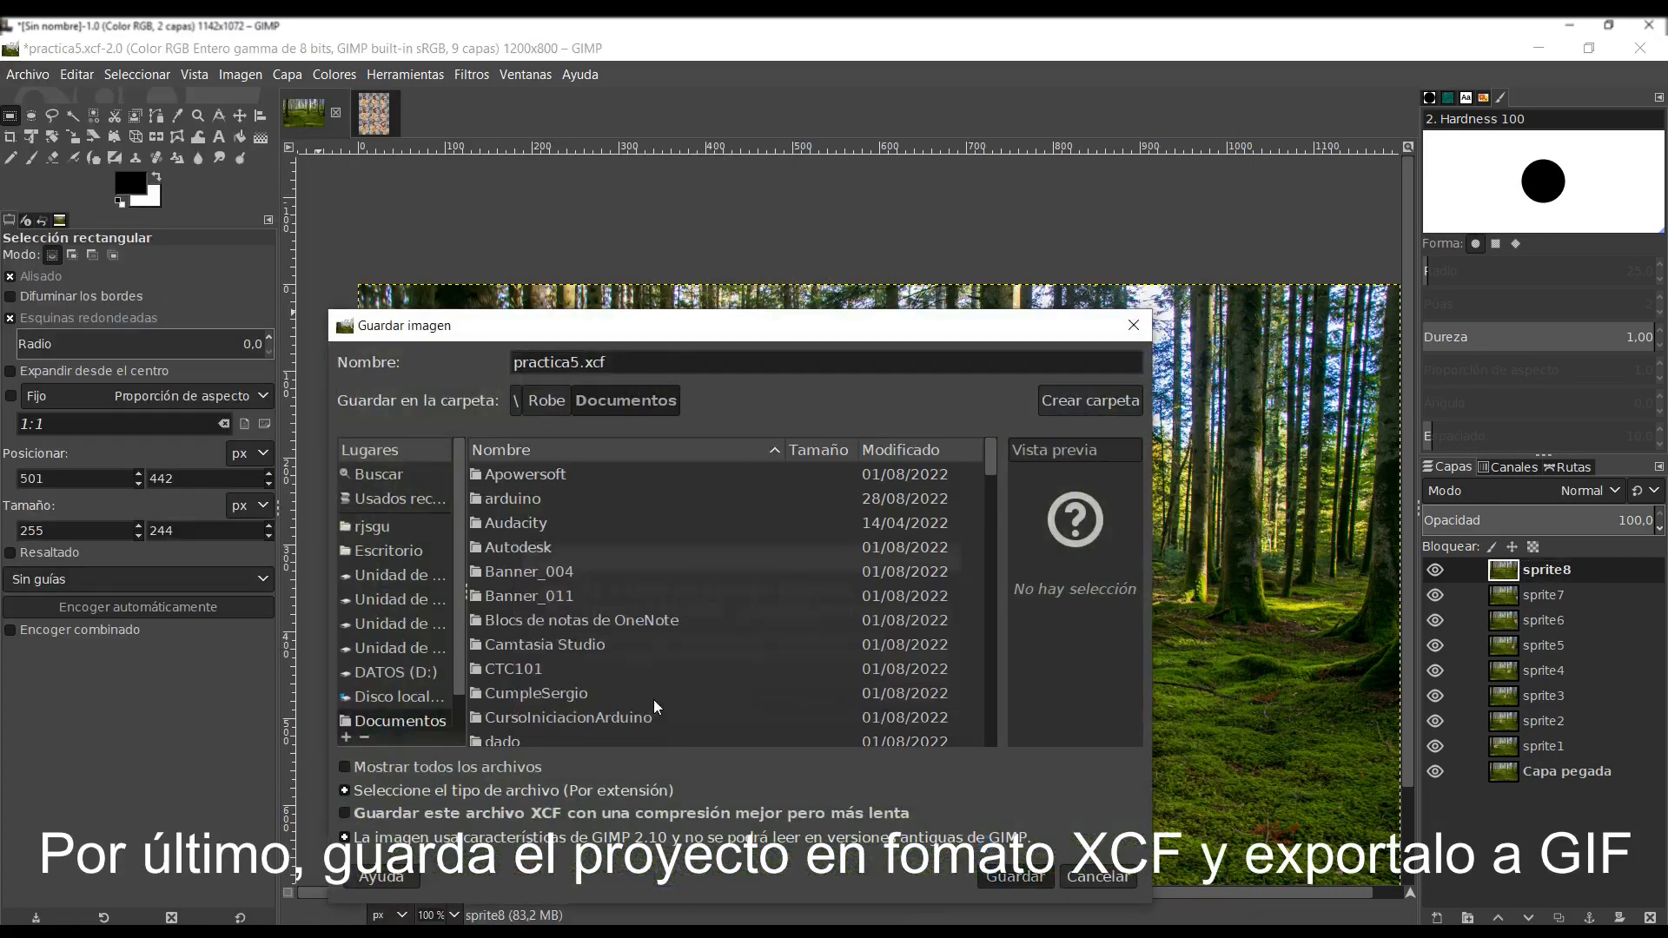
# - Export the image as practica5.gif in Documents, replacing the existing file and cropping the layers to the image borders
pyautogui.click(28, 73)
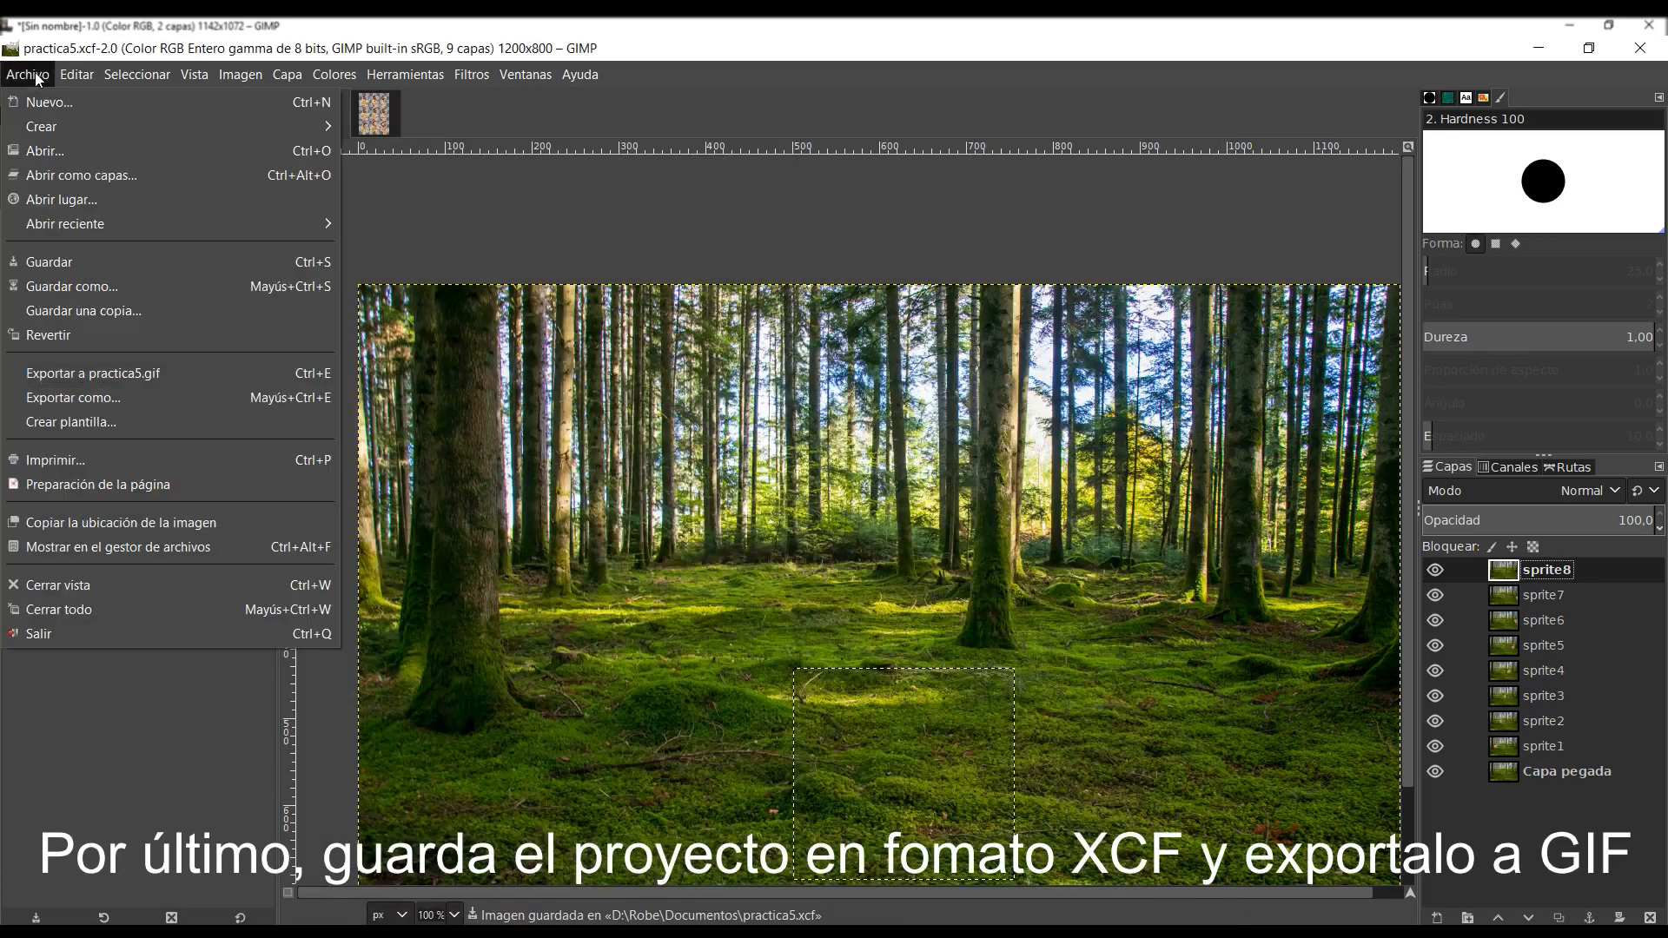
pyautogui.click(113, 393)
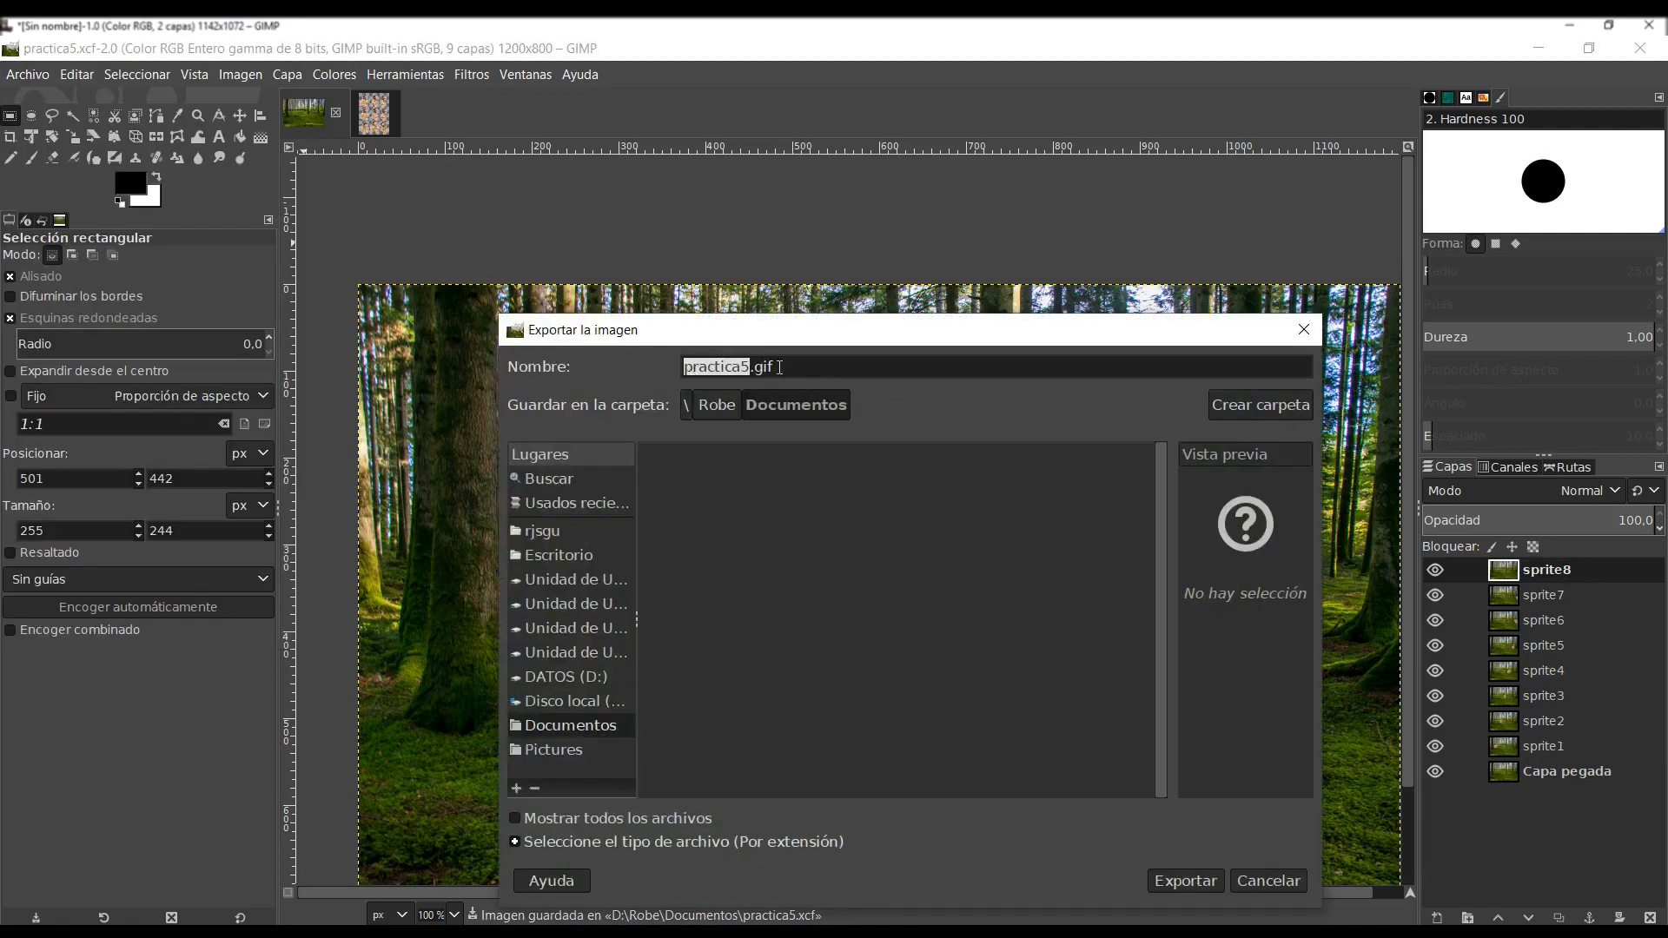
pyautogui.click(1197, 877)
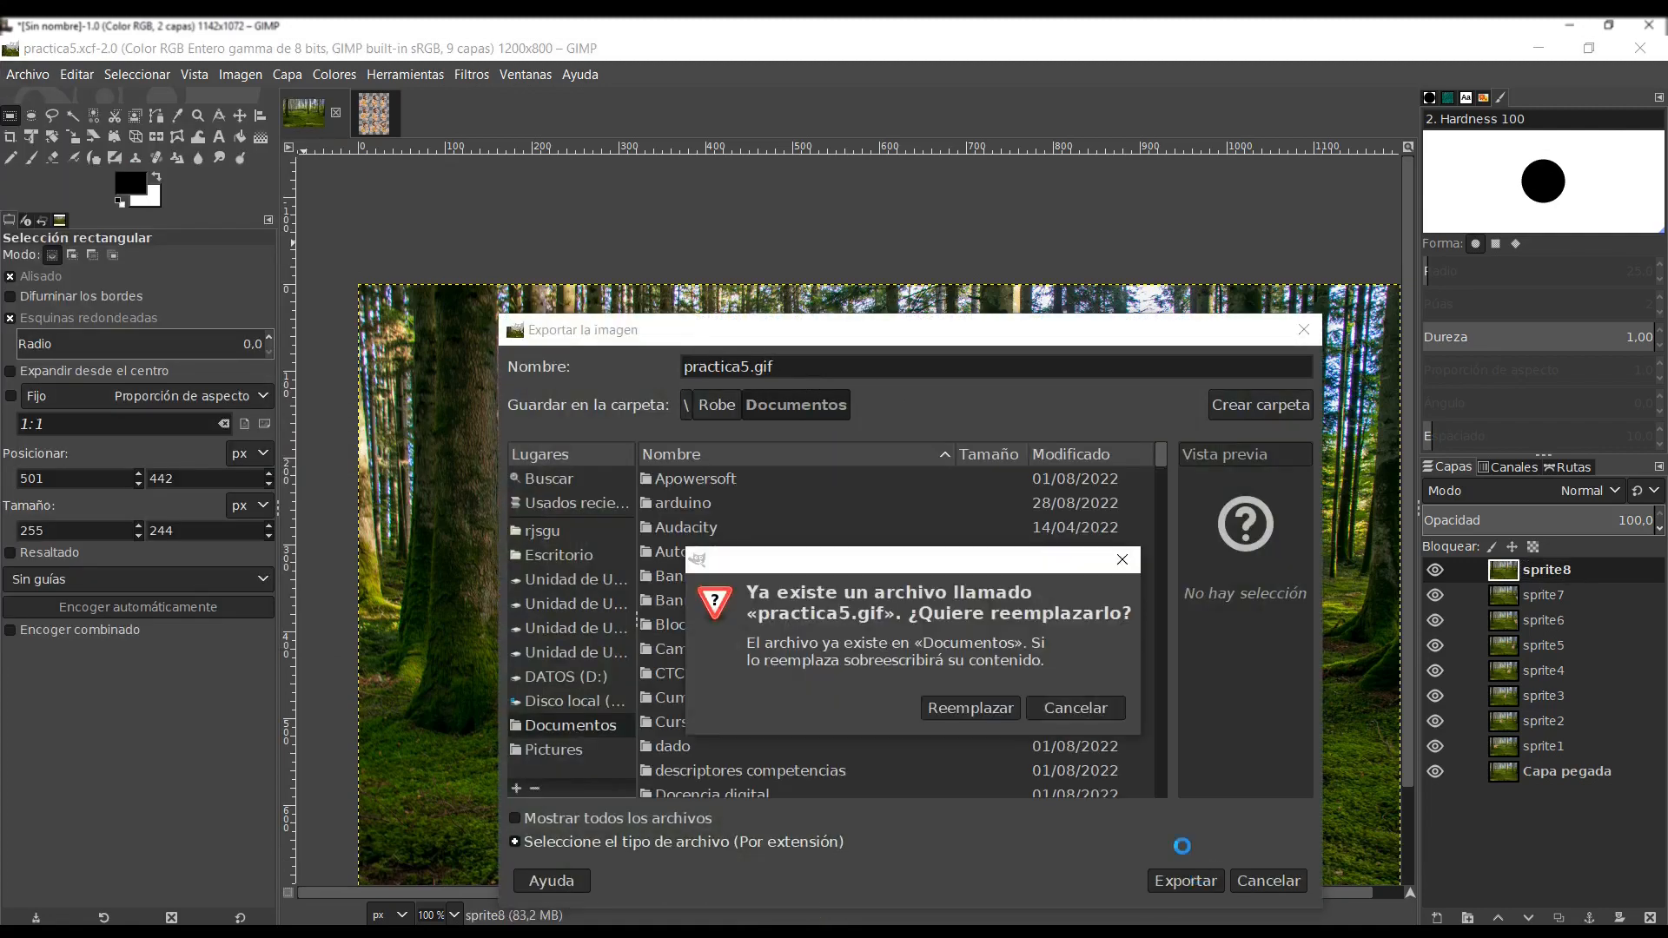
pyautogui.click(970, 707)
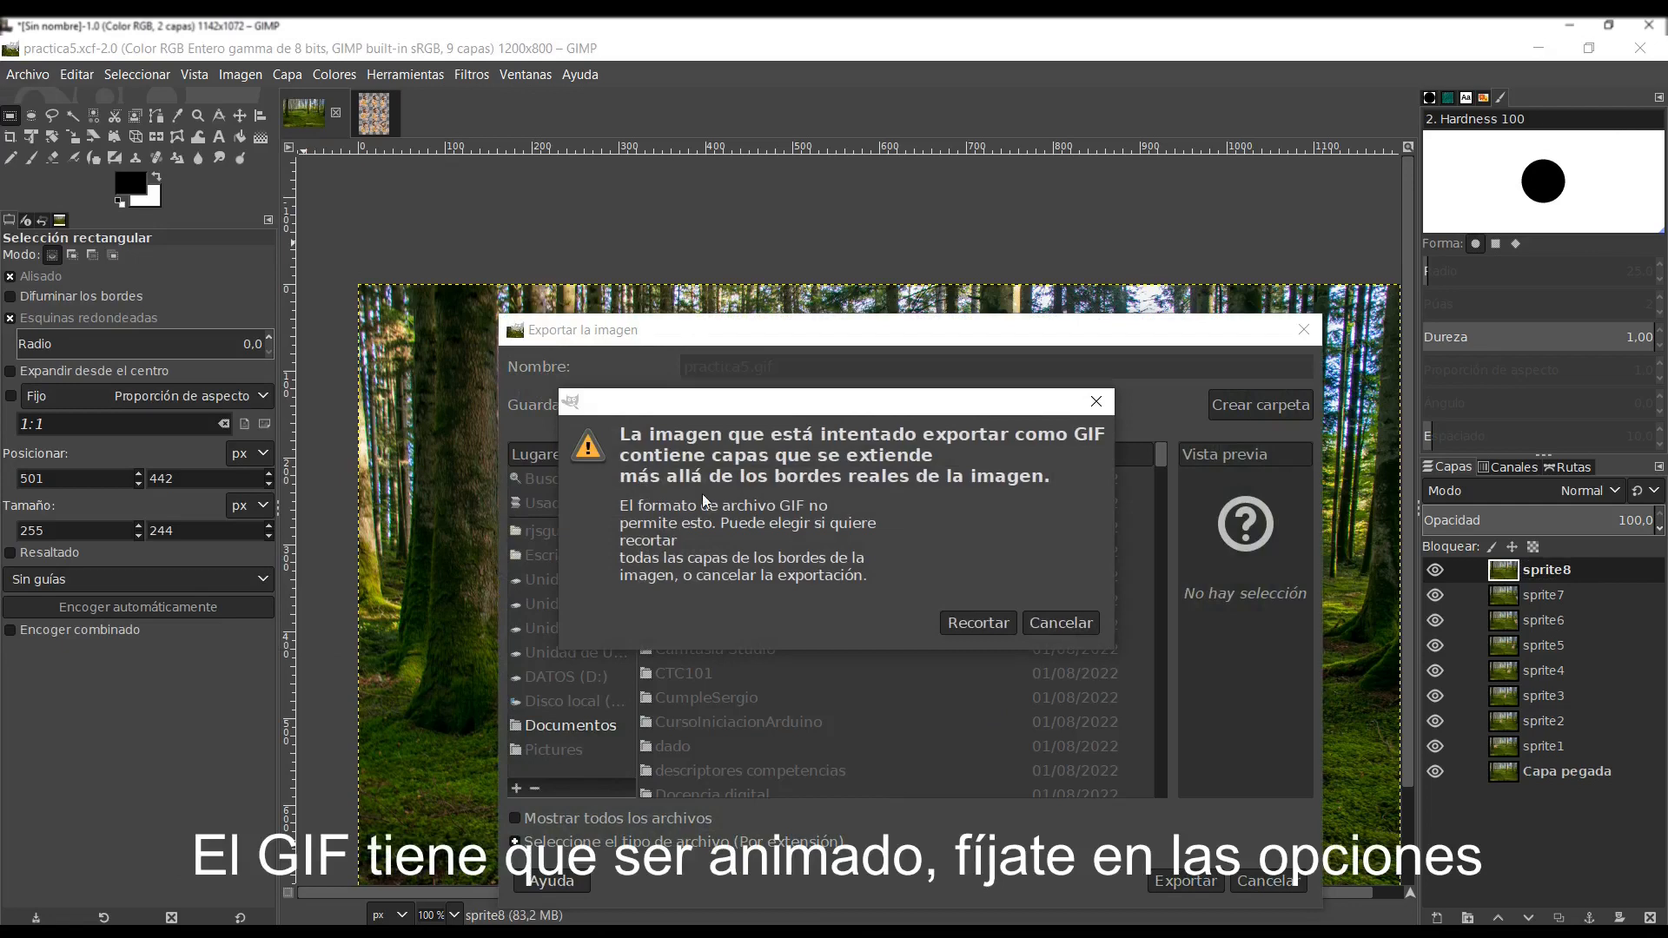
pyautogui.click(992, 620)
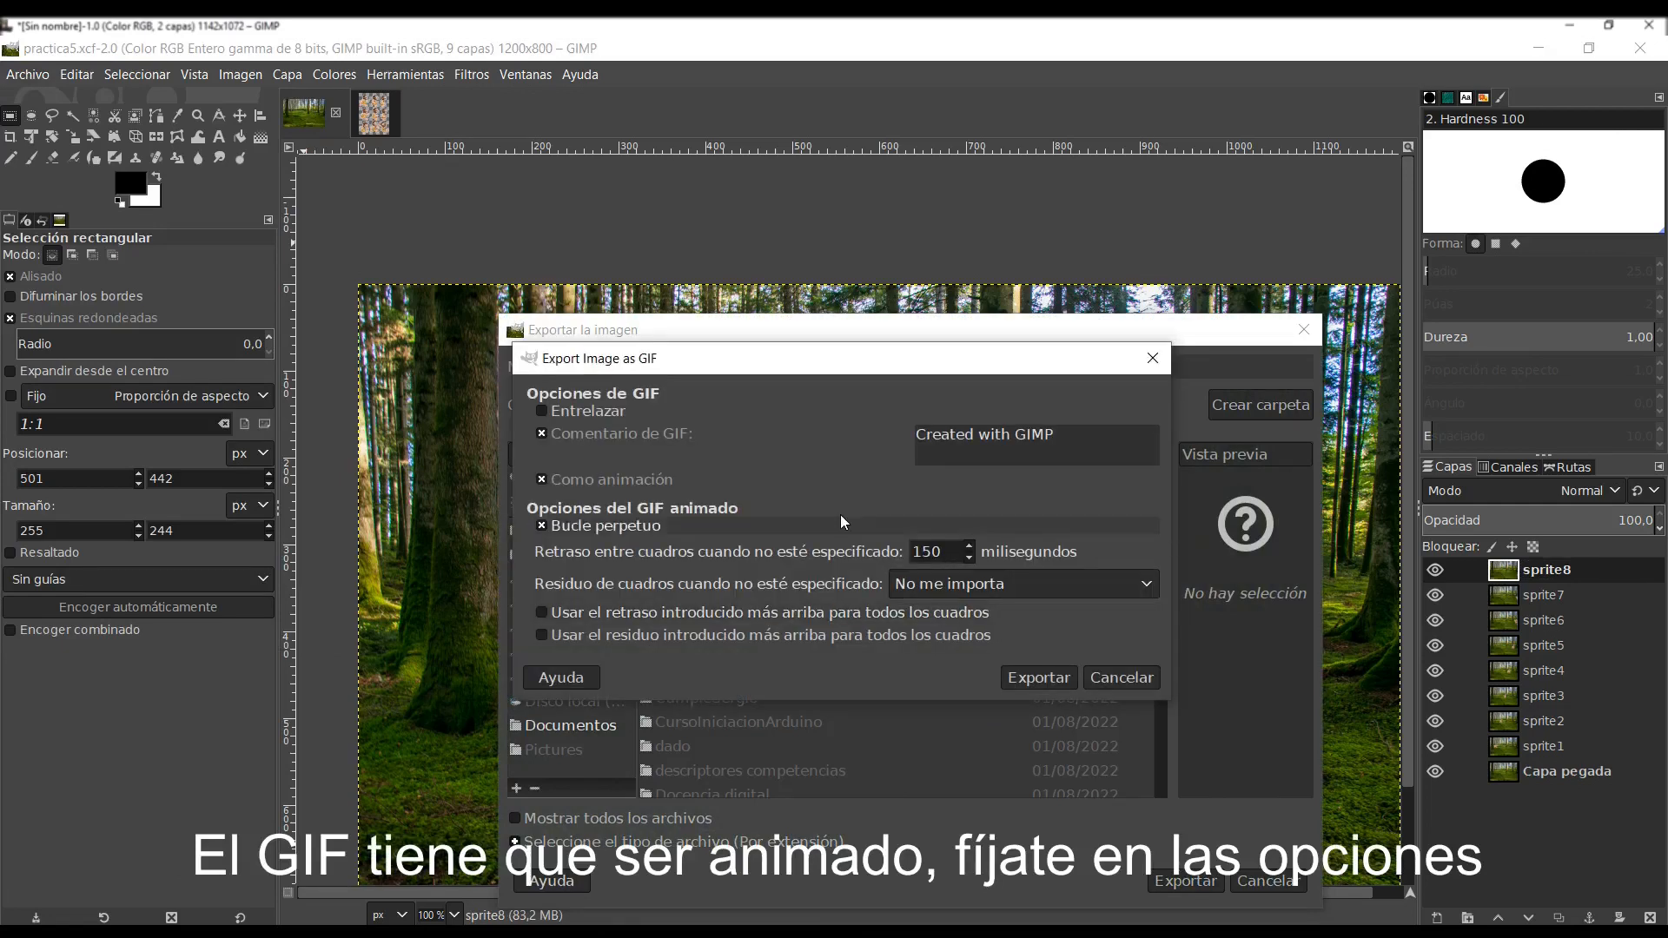
# - Export the GIF as an animation with an endless loop and 150 ms frame delay, and close the GIF viewer after playback
pyautogui.click(554, 478)
pyautogui.click(554, 479)
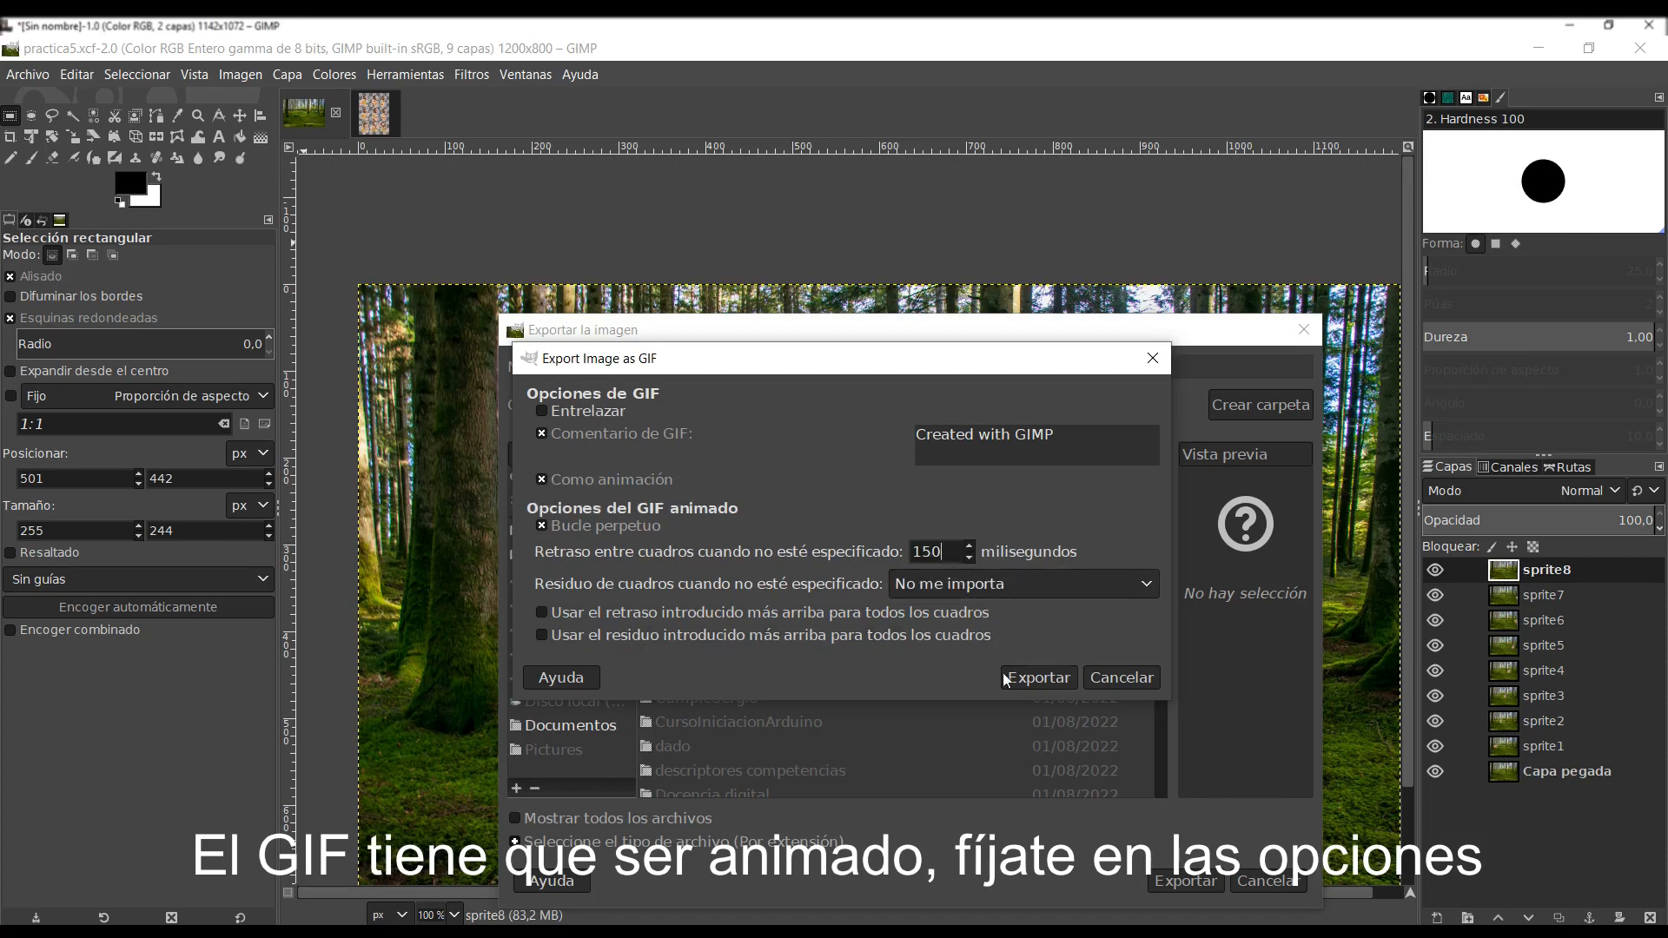
pyautogui.click(1047, 674)
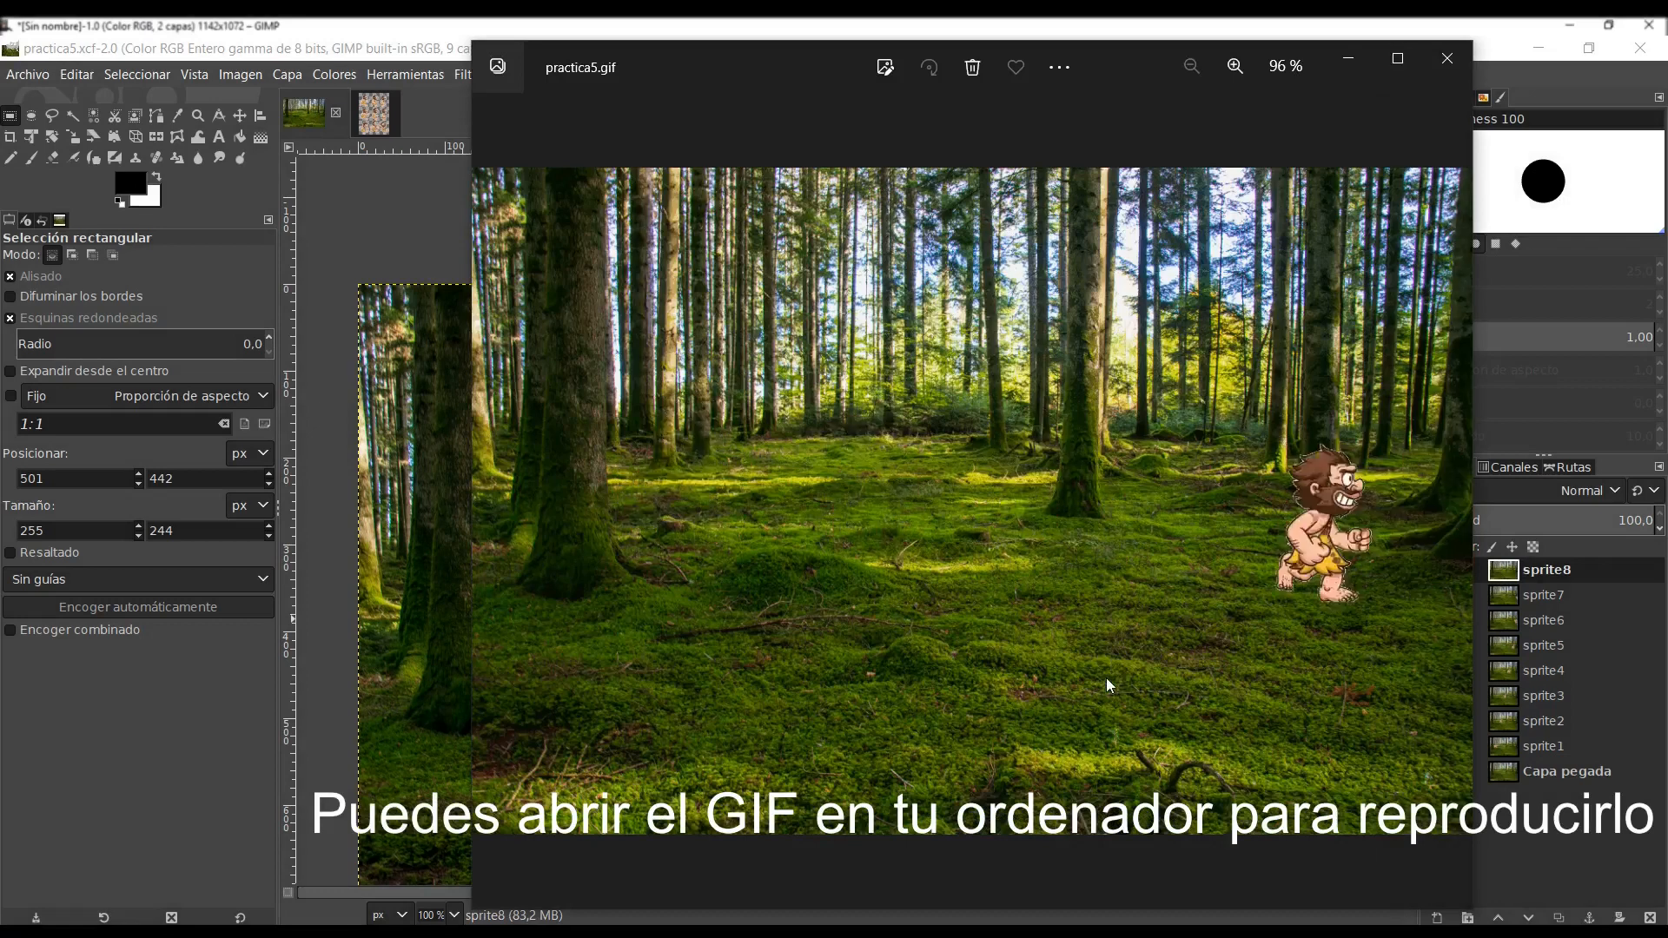
pyautogui.click(1446, 61)
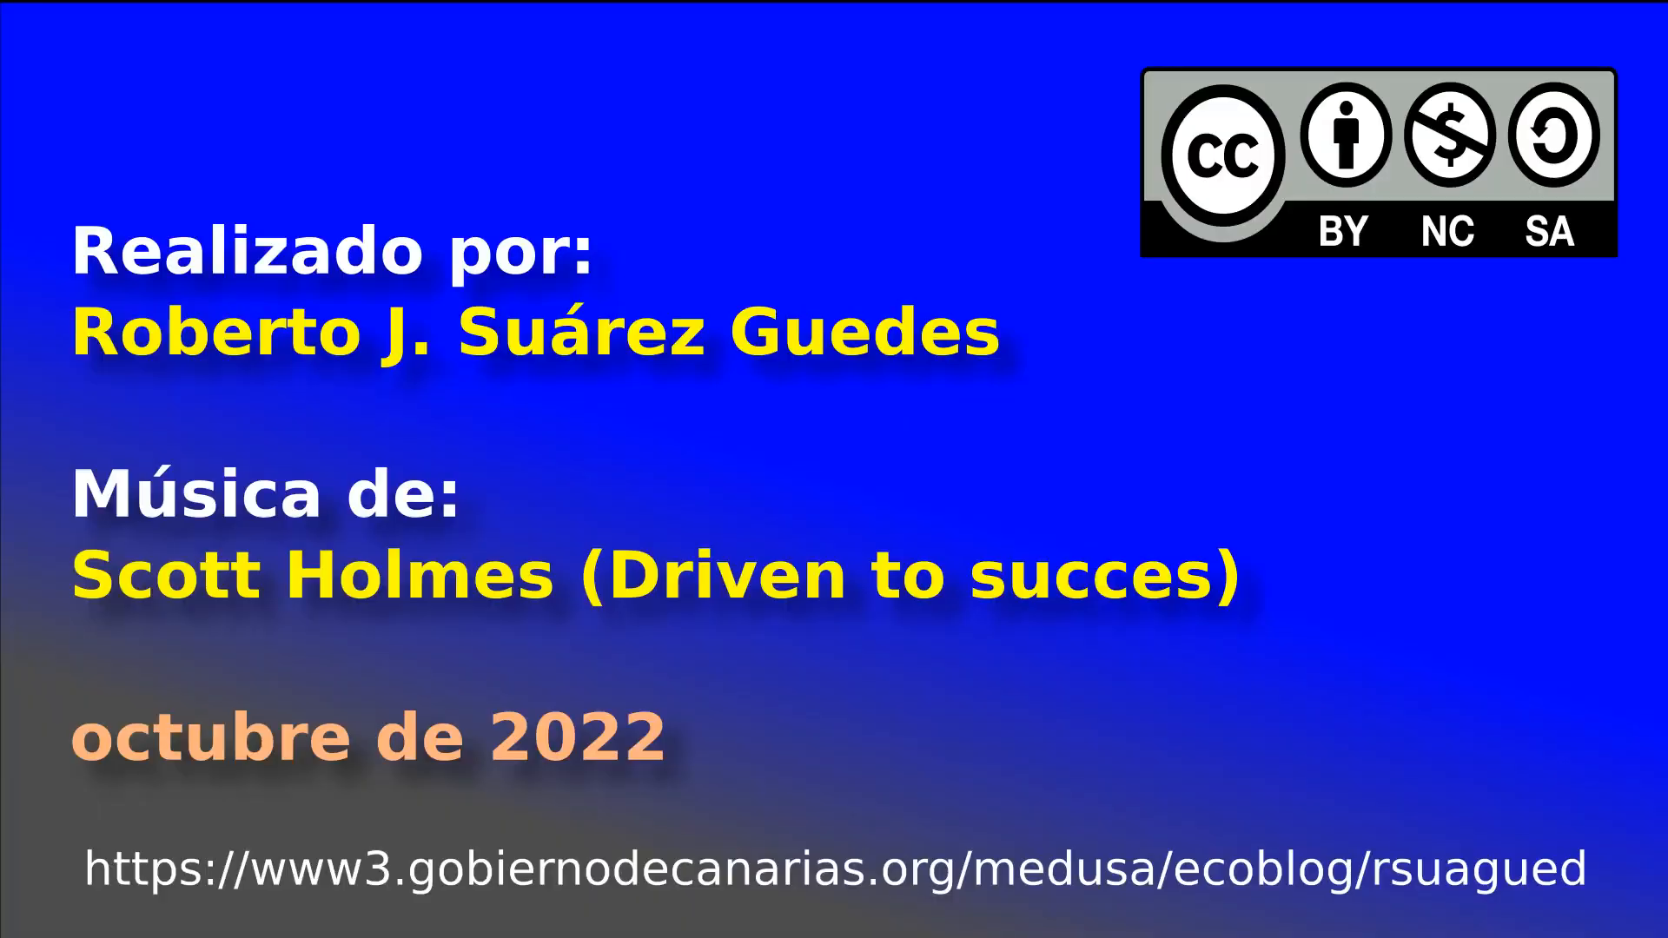